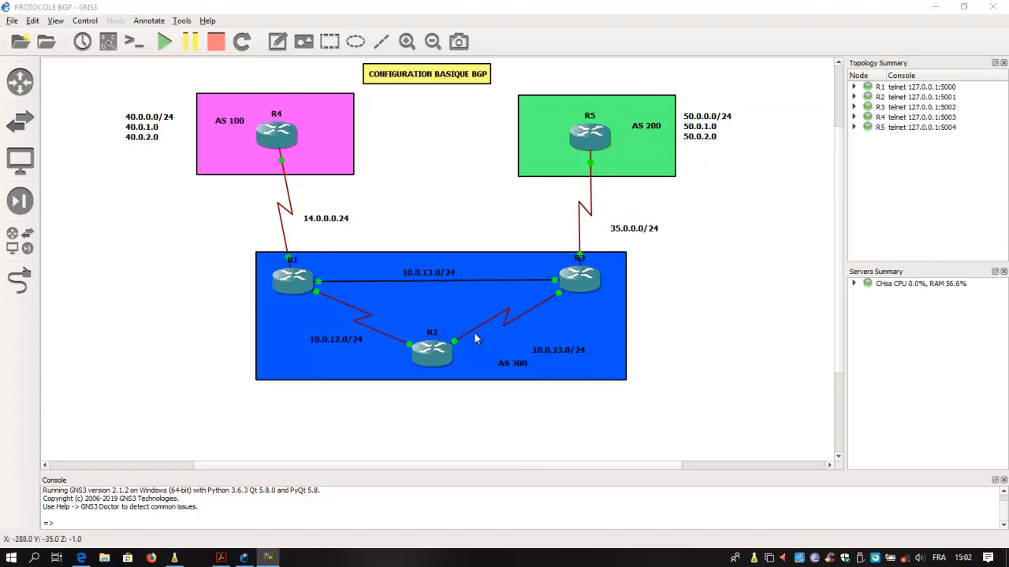
- Display router R1's IP routing table in its console, examine the OSPF route to 3.3.3.3, and close the console
right_click(294, 291)
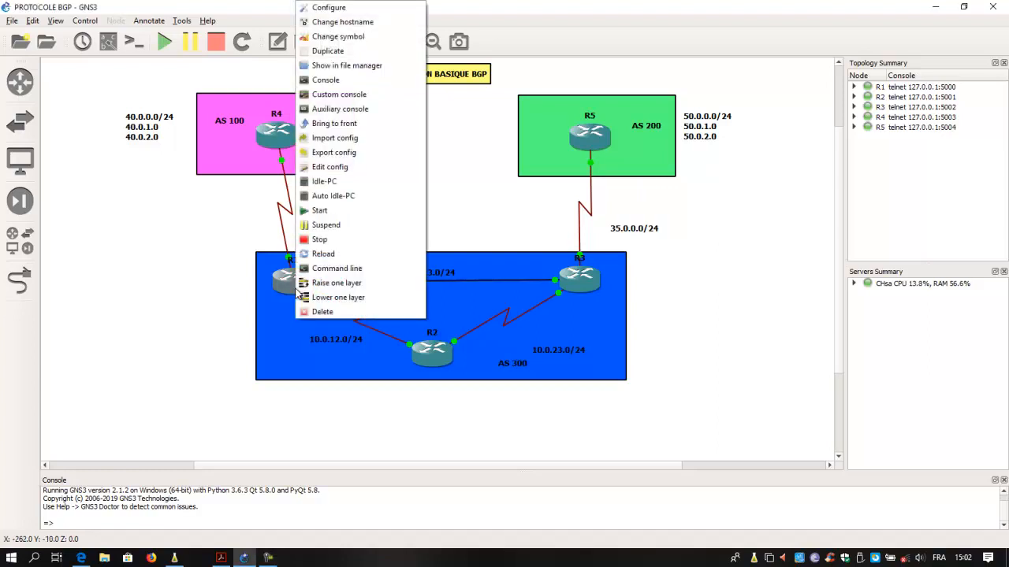
click(344, 86)
key(Return)
key(Return)
key(Return)
key(Return)
text(sh)
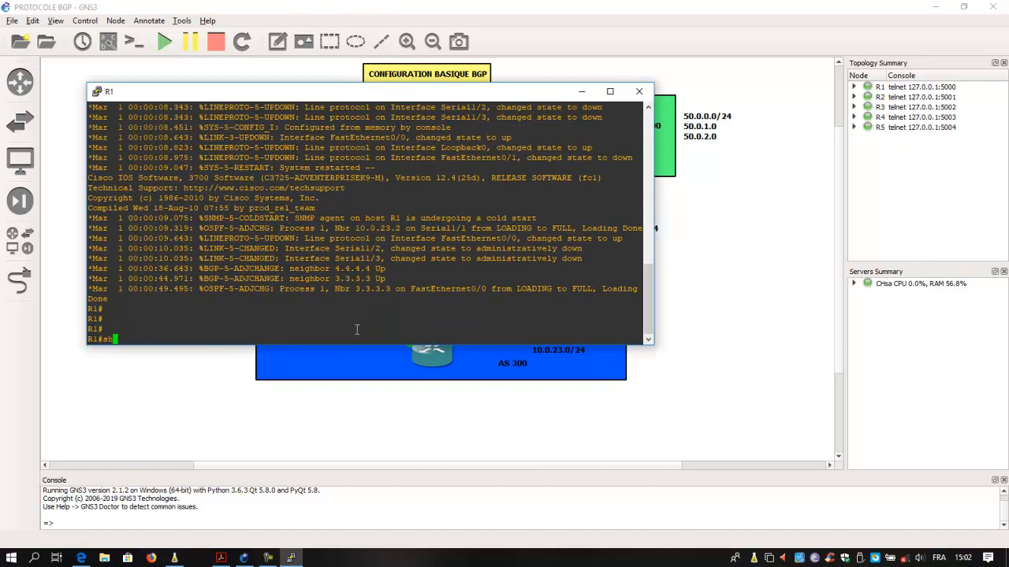
key(Tab)
text(ip ro)
key(Tab)
key(Return)
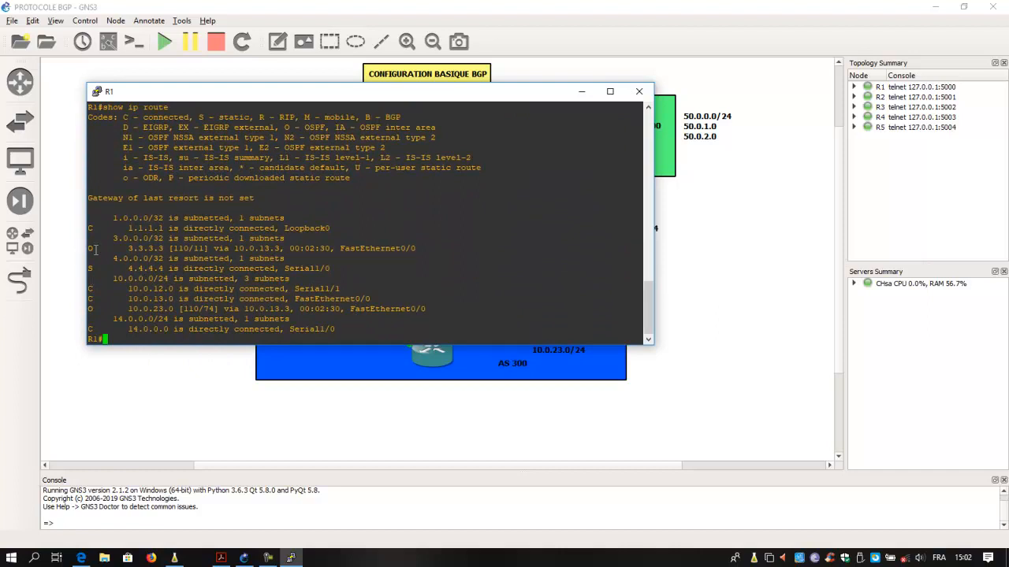
drag(90, 249, 160, 249)
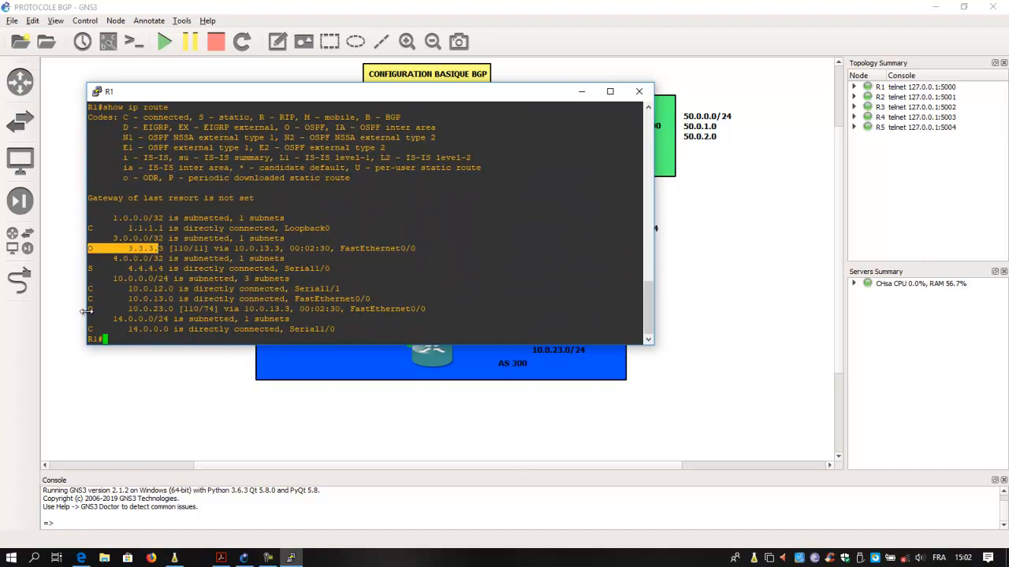
click(640, 92)
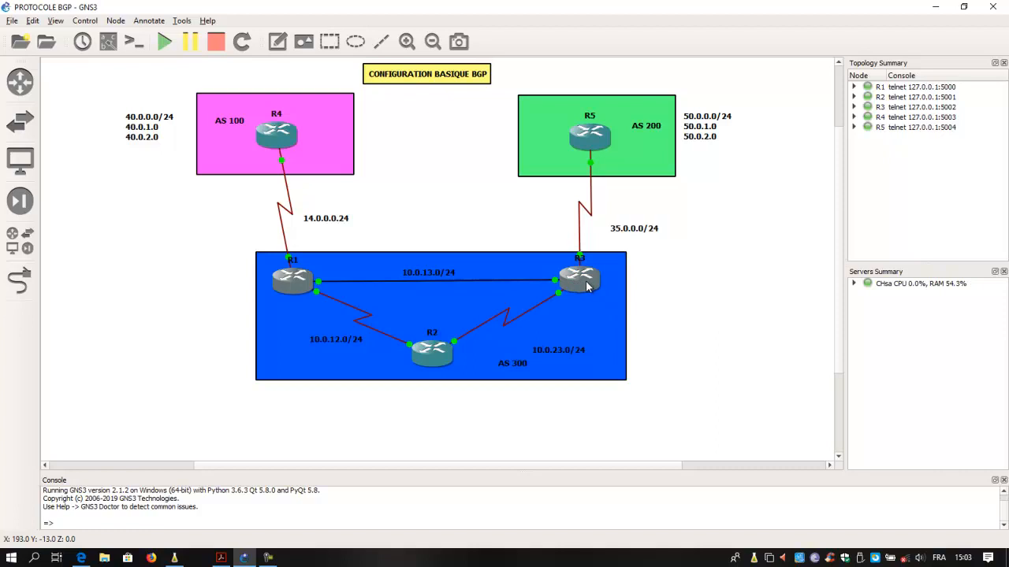
- Reopen R1's console, run show bgp to check its BGP table, and close the console
mouse_move(586, 287)
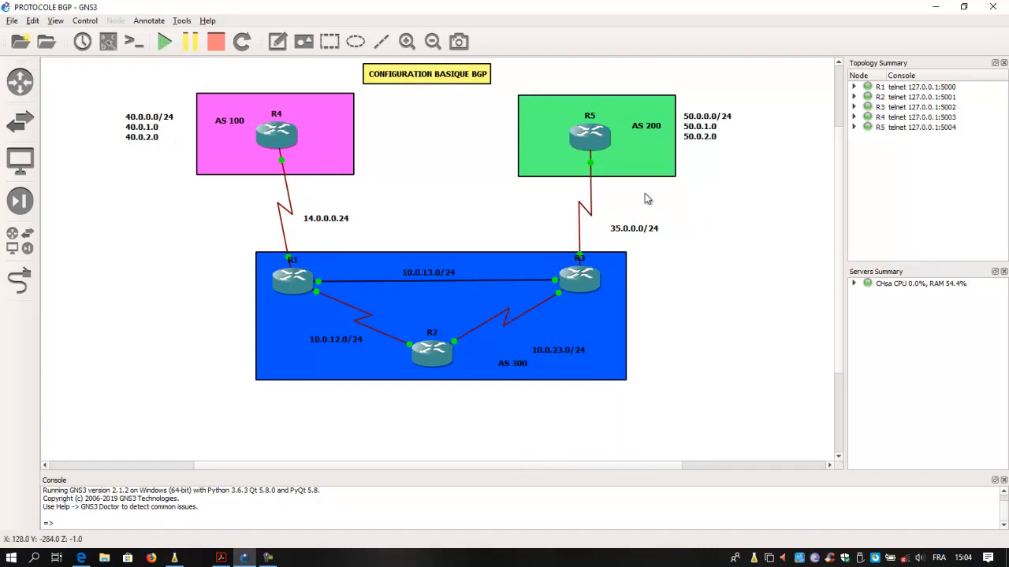
right_click(285, 292)
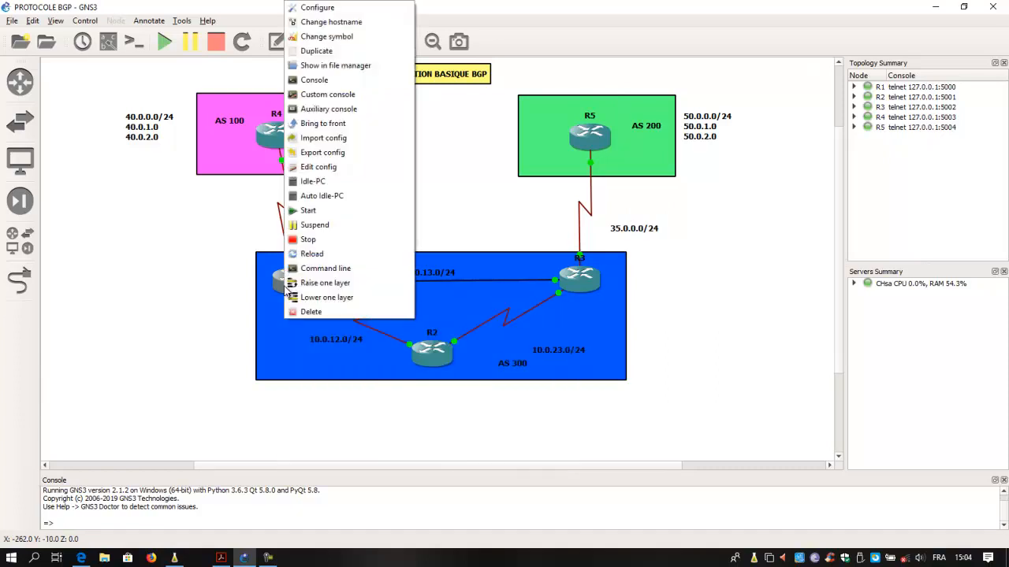
click(330, 82)
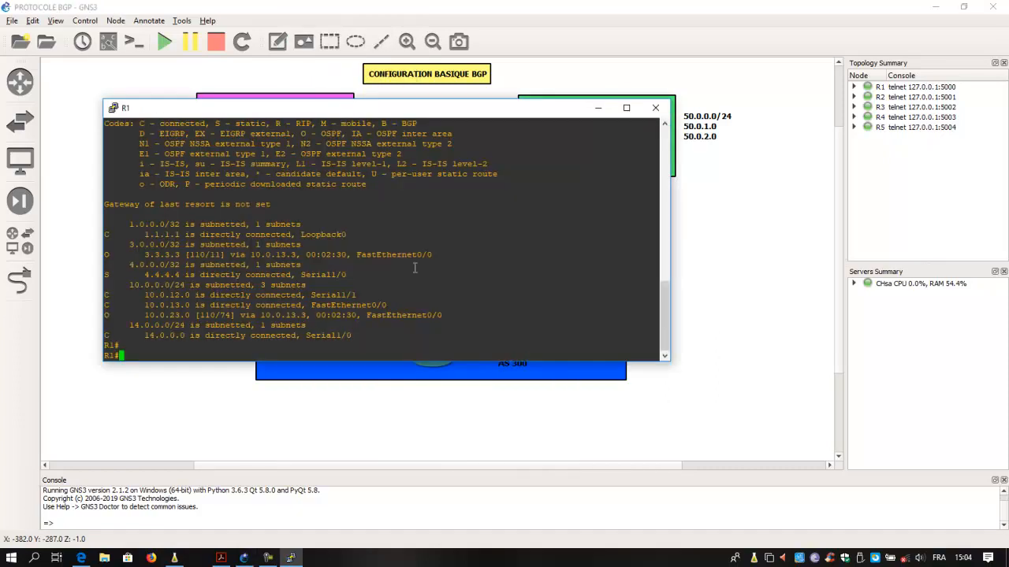
text(sh)
key(Tab)
text(bg)
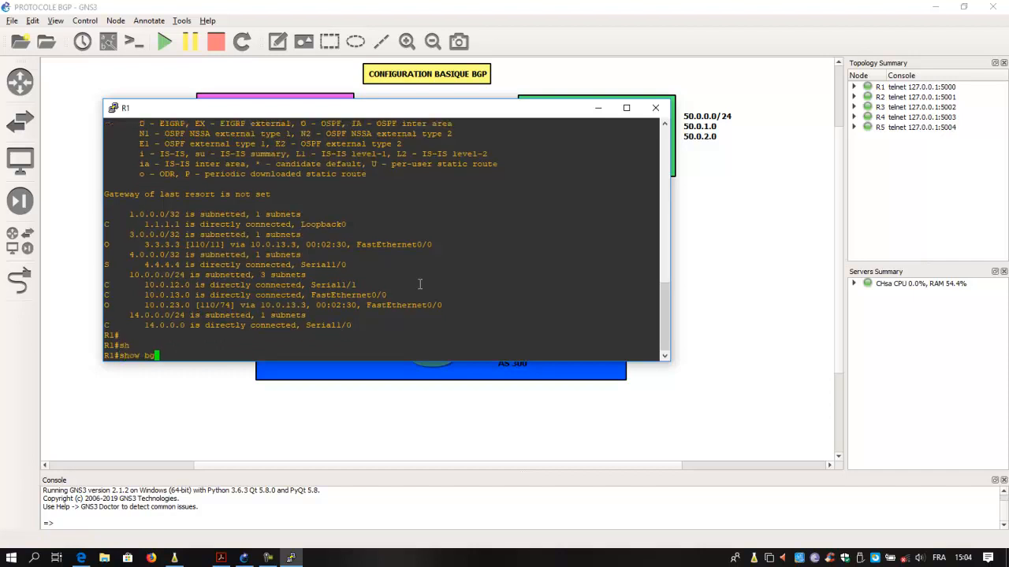
key(Tab)
key(Return)
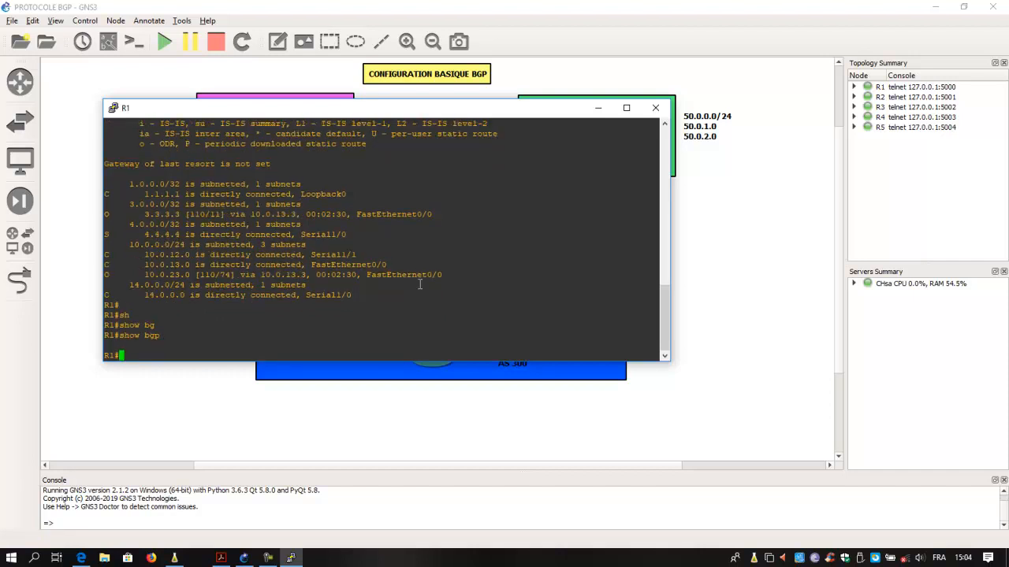
click(659, 108)
- Open router R3's console and run show bgp to check its BGP table
right_click(574, 280)
click(619, 81)
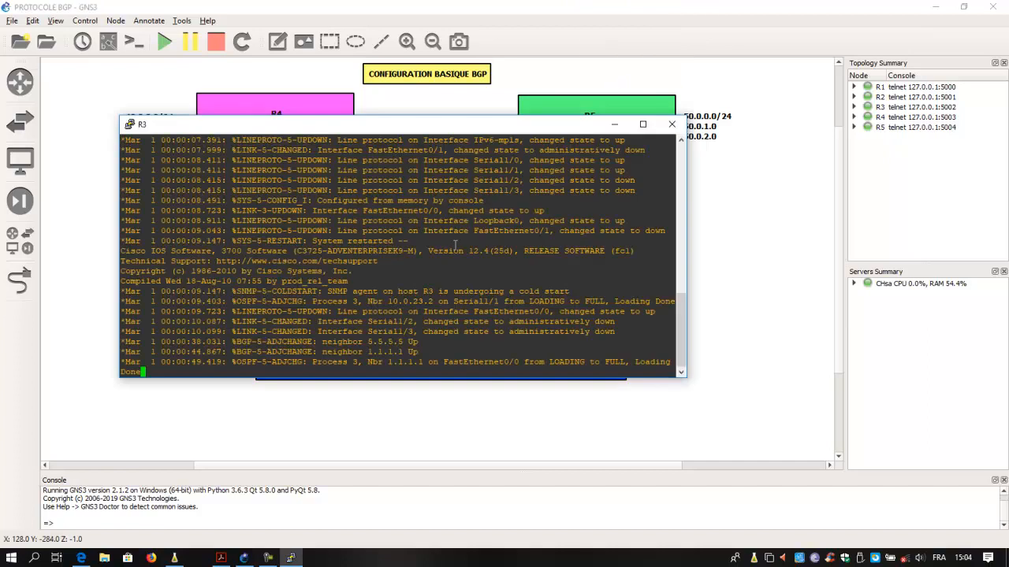
key(Return)
key(Return)
key(Return)
text(sh)
key(Tab)
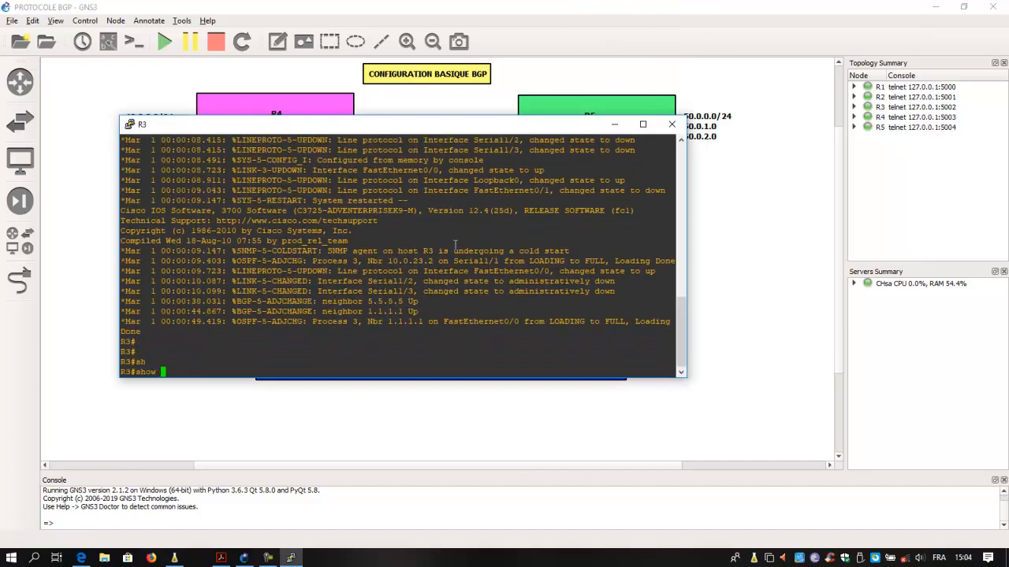
text(g)
key(BackSpace)
text(b)
key(Tab)
text(g)
key(Tab)
text(p)
key(Return)
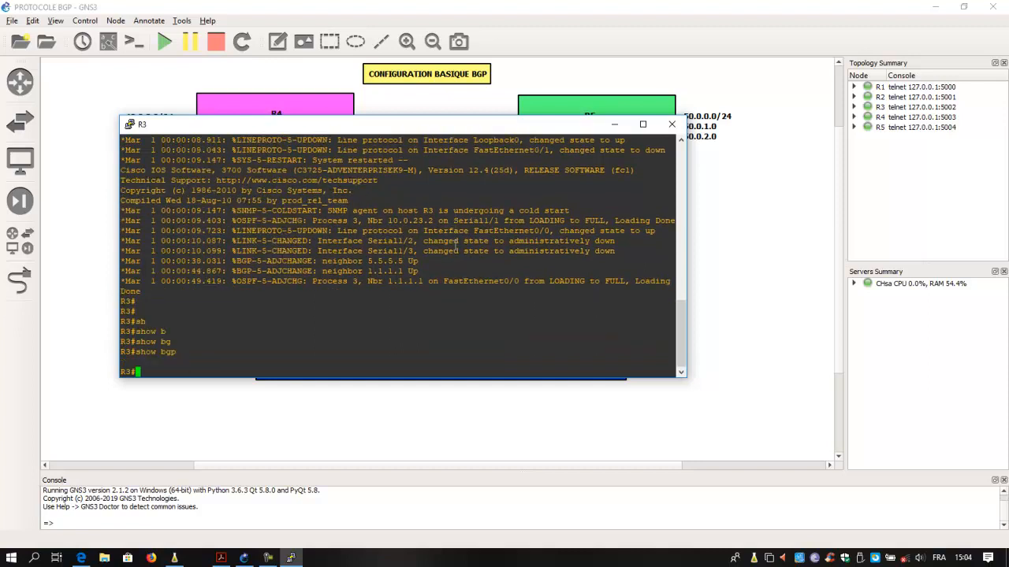
- Display R3's BGP neighbor summary with show ip bgp summary
text(sh)
key(Tab)
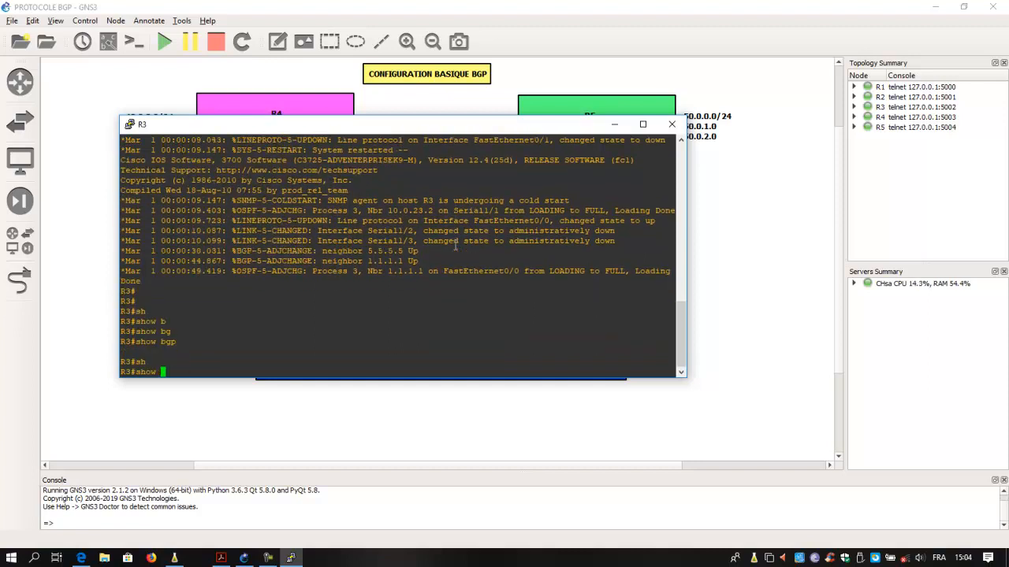
text(ip su)
key(Tab)
key(BackSpace)
key(BackSpace)
text(bgp su)
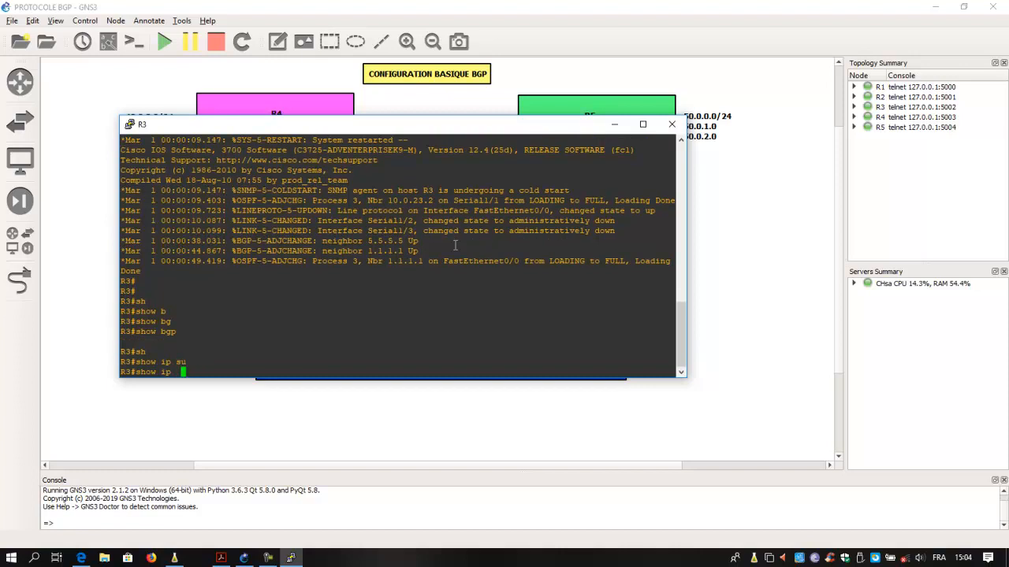
key(Tab)
text(gp summary)
key(Tab)
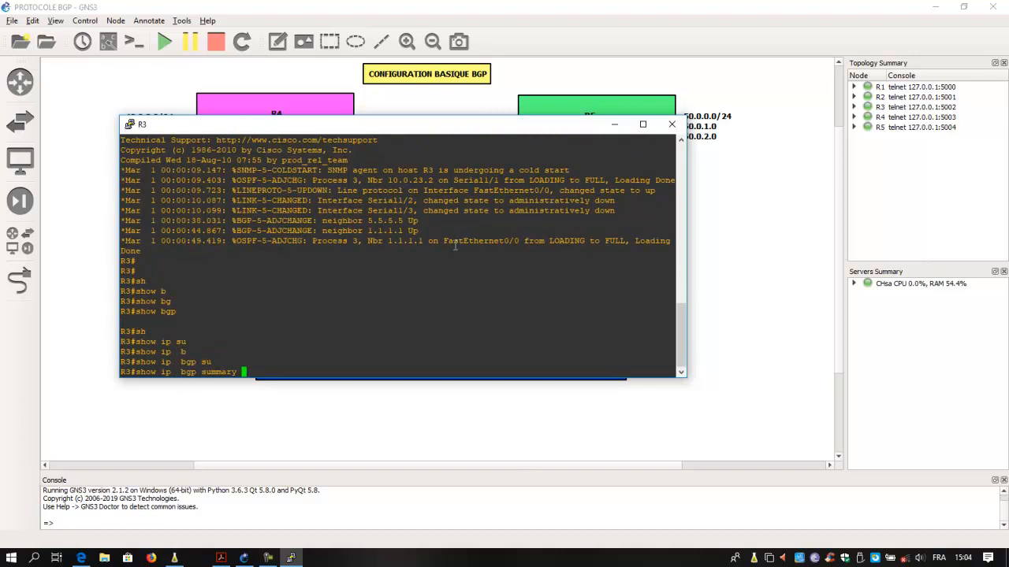
key(Return)
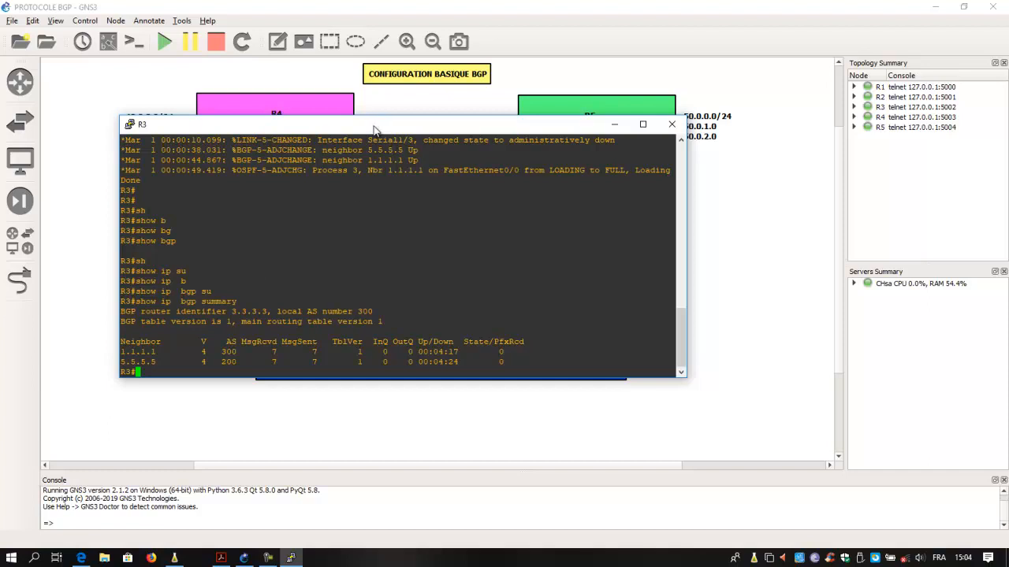
- Compare R3's BGP neighbor entries with the topology diagram and close its console
drag(374, 129, 514, 215)
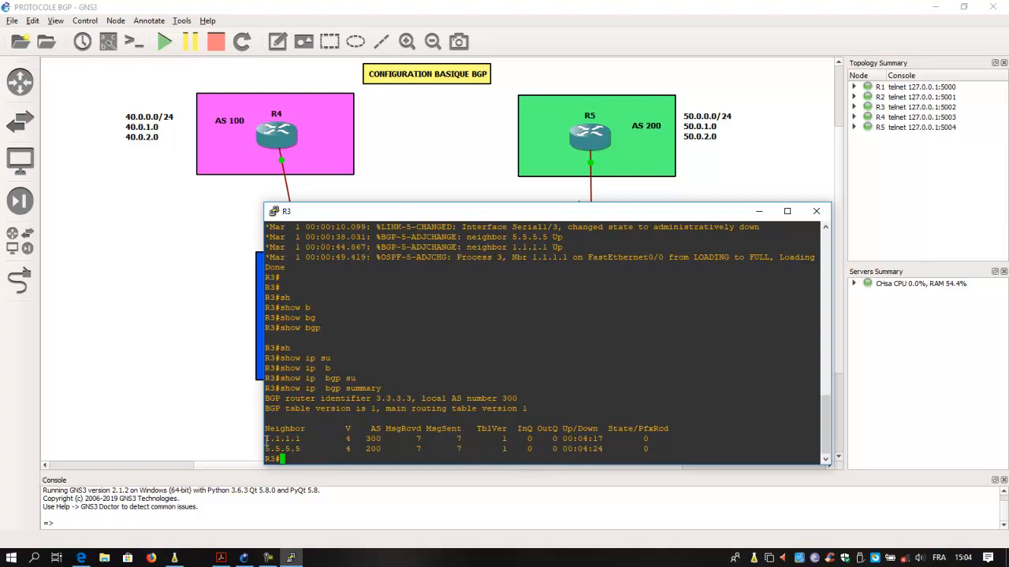
drag(266, 439, 304, 443)
drag(413, 204, 567, 302)
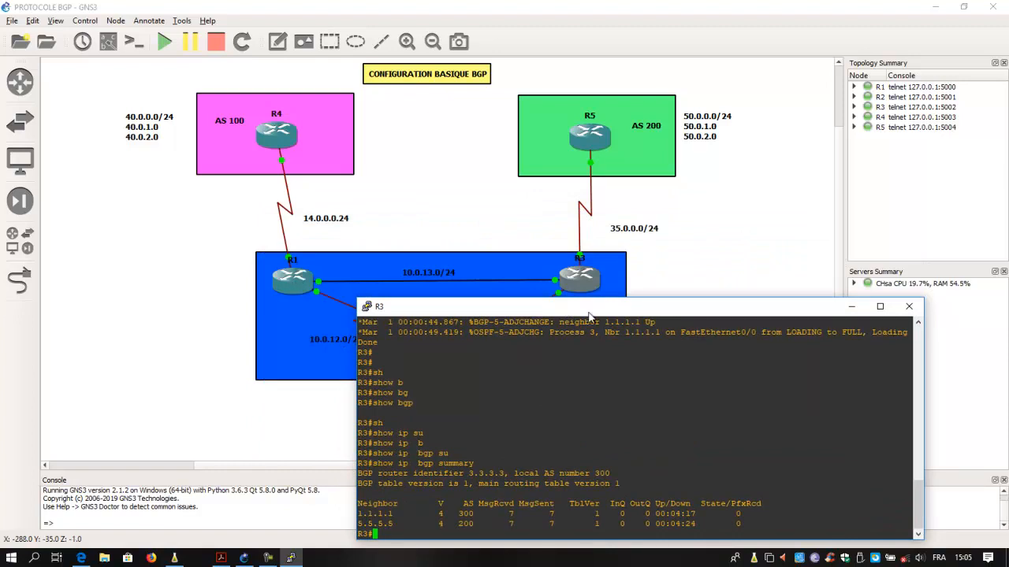
drag(591, 306, 430, 227)
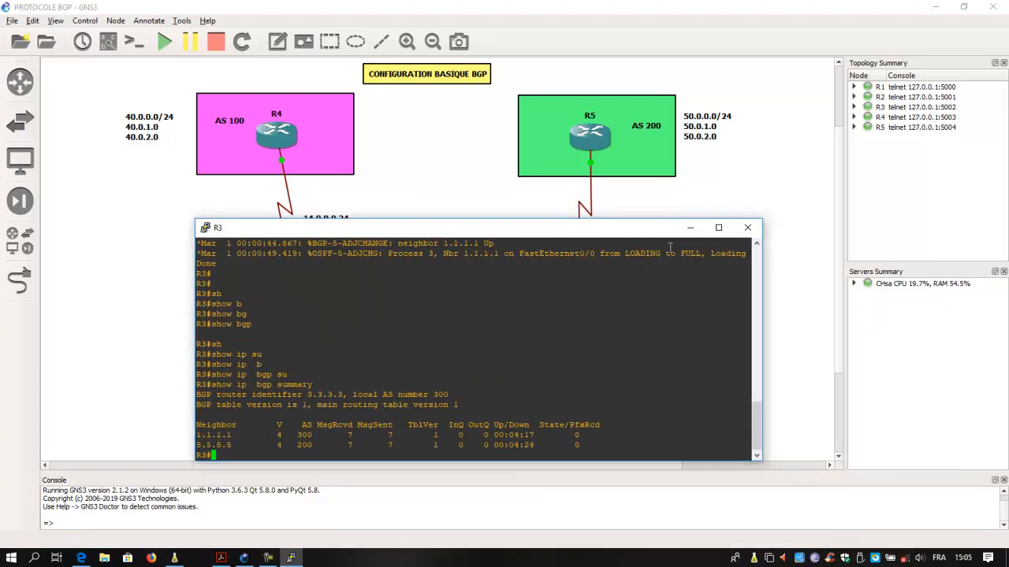
click(747, 228)
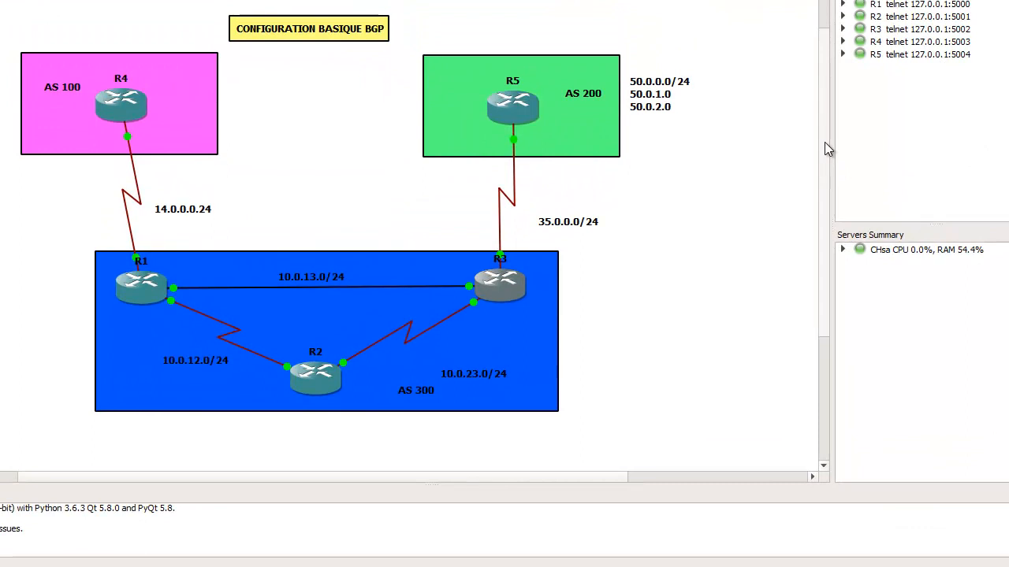
- Open router R4's console and place its window so that R4 stays visible in the topology
right_click(118, 109)
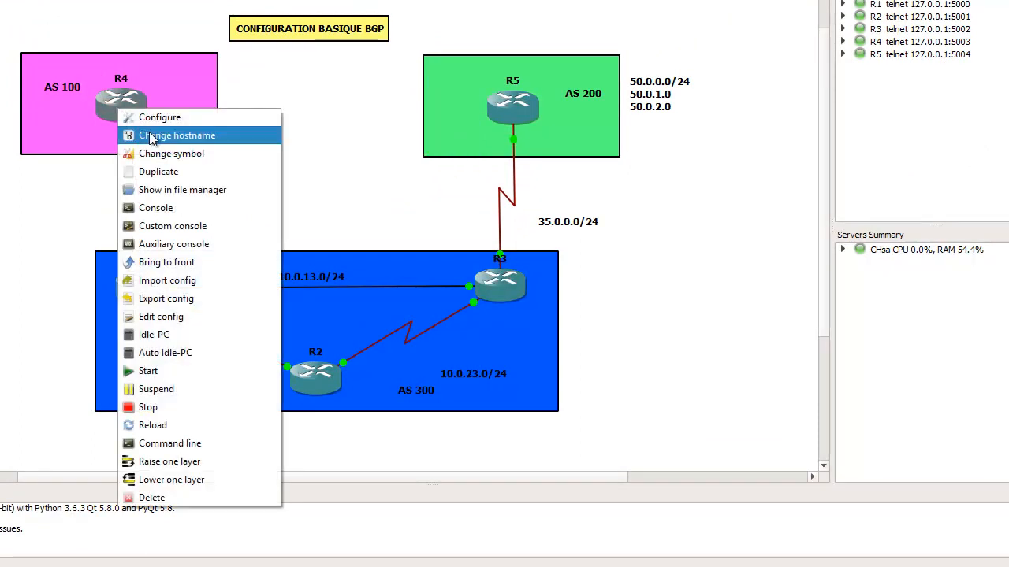
click(200, 207)
key(Return)
drag(228, 76, 479, 131)
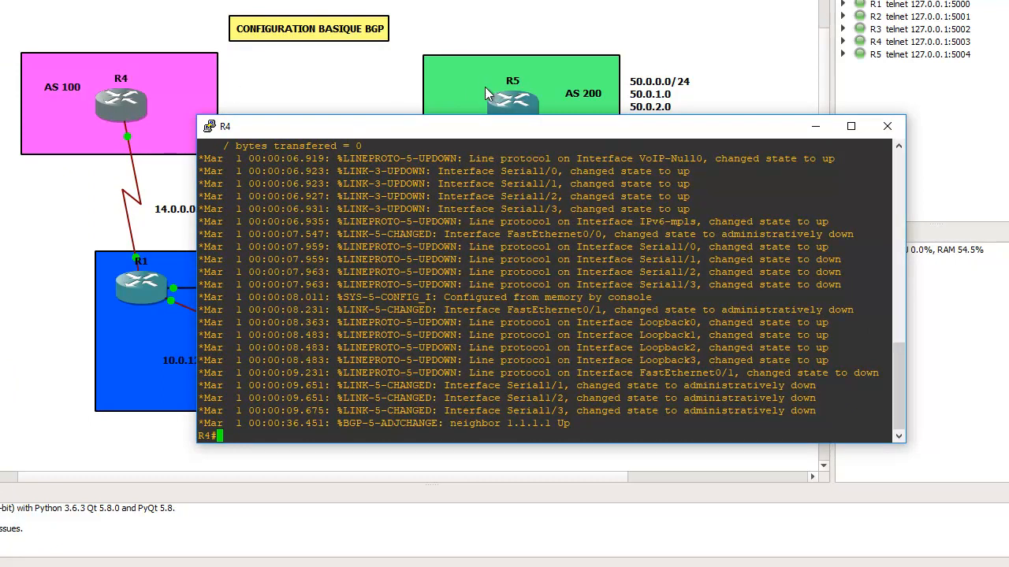
drag(533, 131, 479, 144)
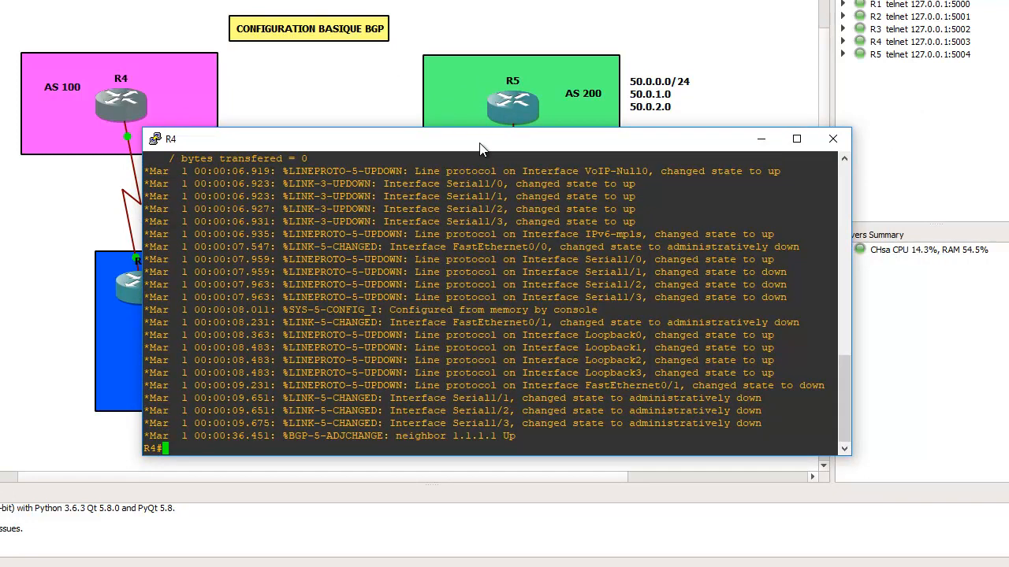
drag(479, 144, 492, 104)
- Enter global configuration mode on R4 and open the BGP process for AS 100 with router bgp 100
text(confi)
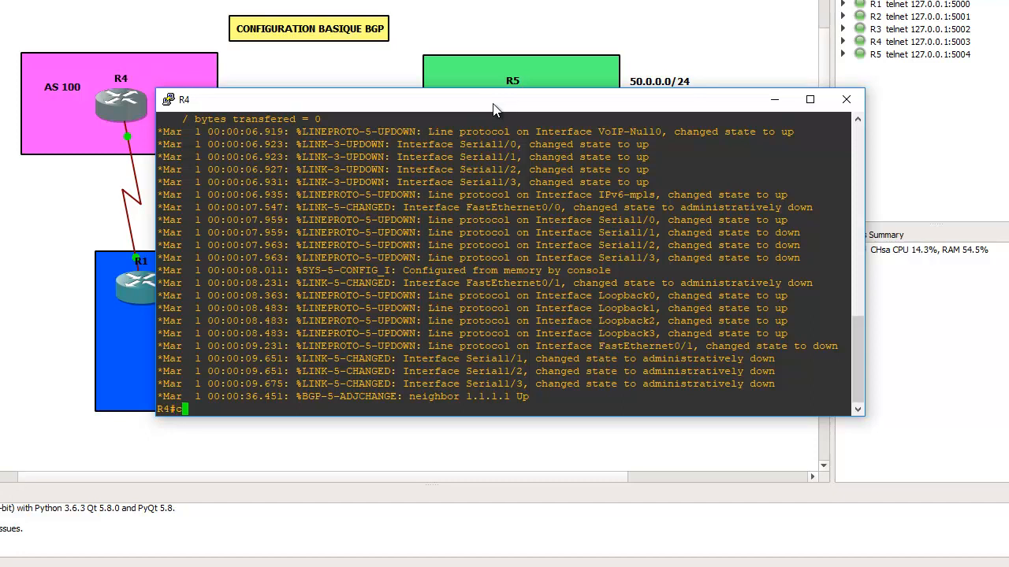
key(Tab)
text(t)
key(Tab)
key(Return)
text(router b)
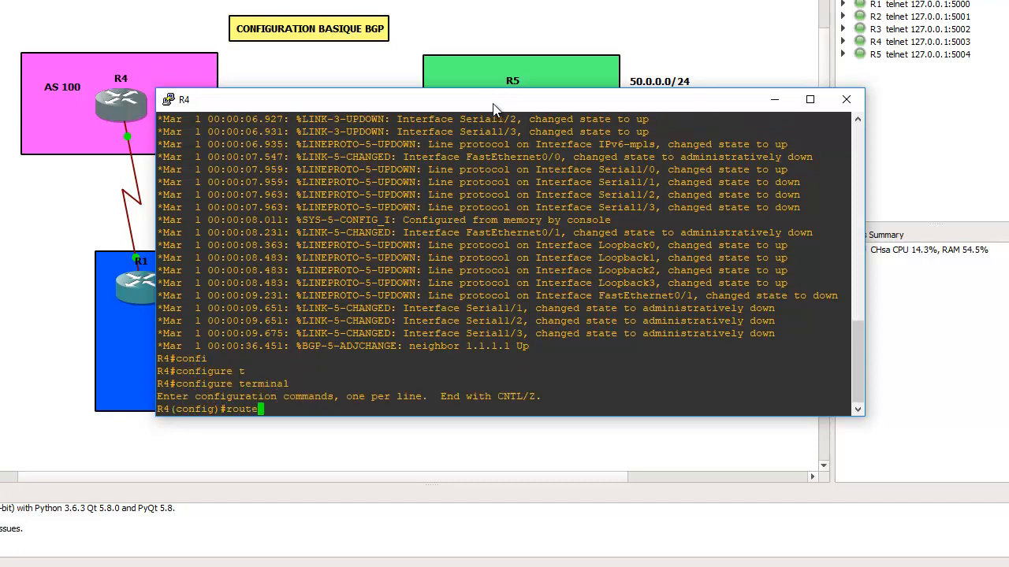
key(Tab)
text(100)
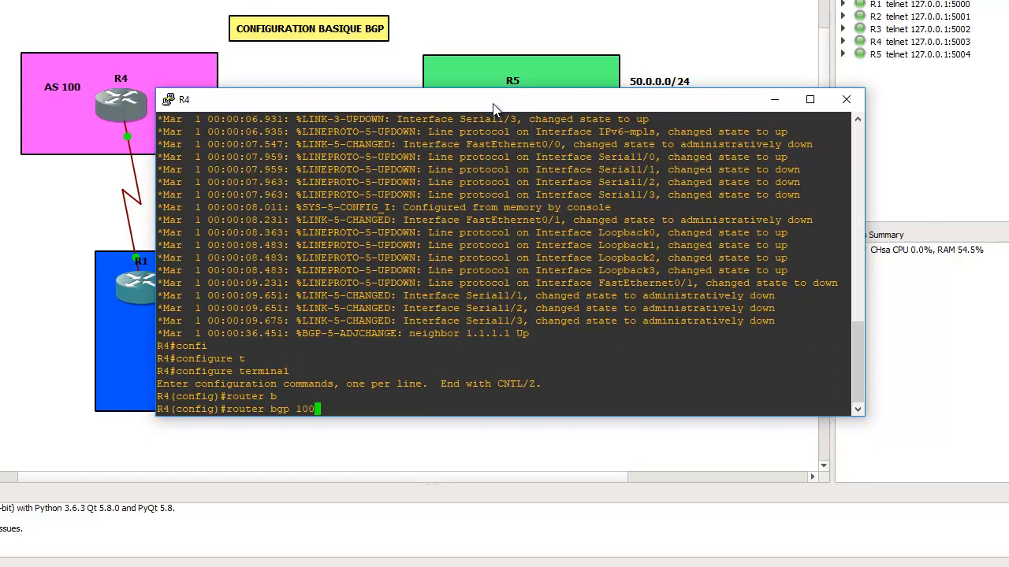
key(Return)
- Advertise network 40.0.0.0 with mask 255.255.255.0 in R4's BGP process
text(net)
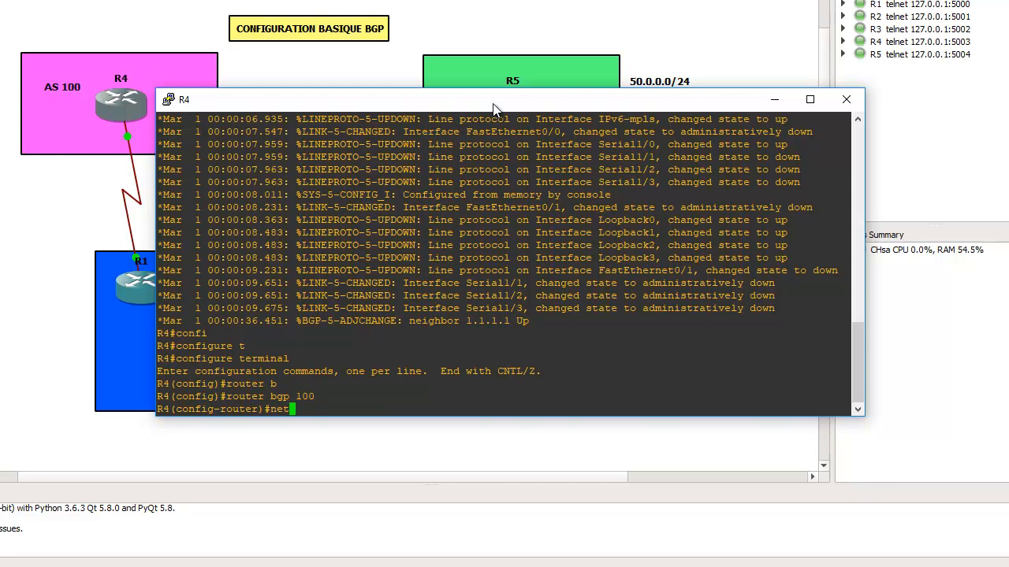
text(wo)
key(Tab)
text(40.0.0.)
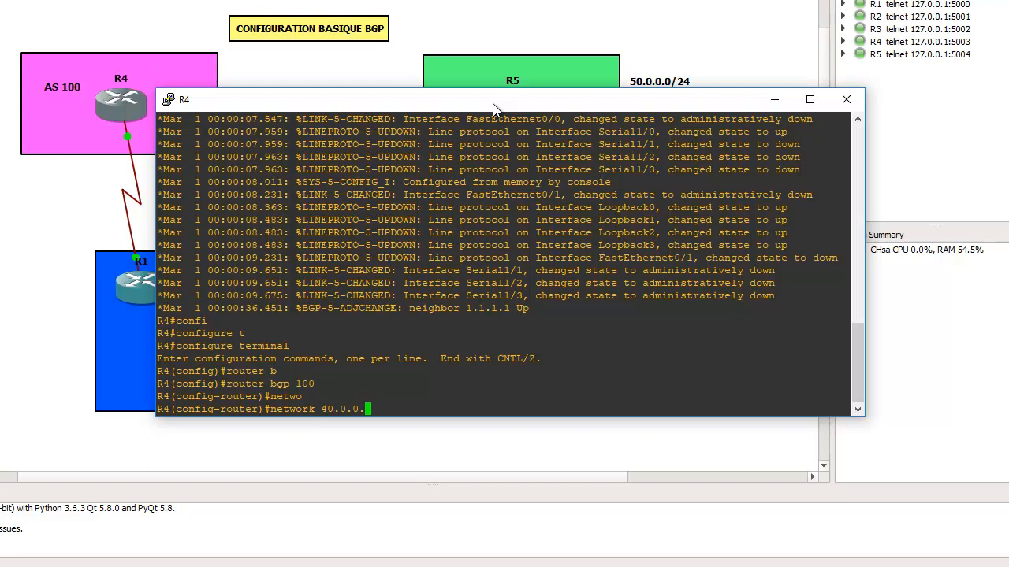
text(0 mas)
key(Tab)
text(255.255.255.0)
key(Return)
- Advertise network 40.0.1.0 with mask 255.255.255.0 in R4's BGP process, reusing the previous network command
key(Up)
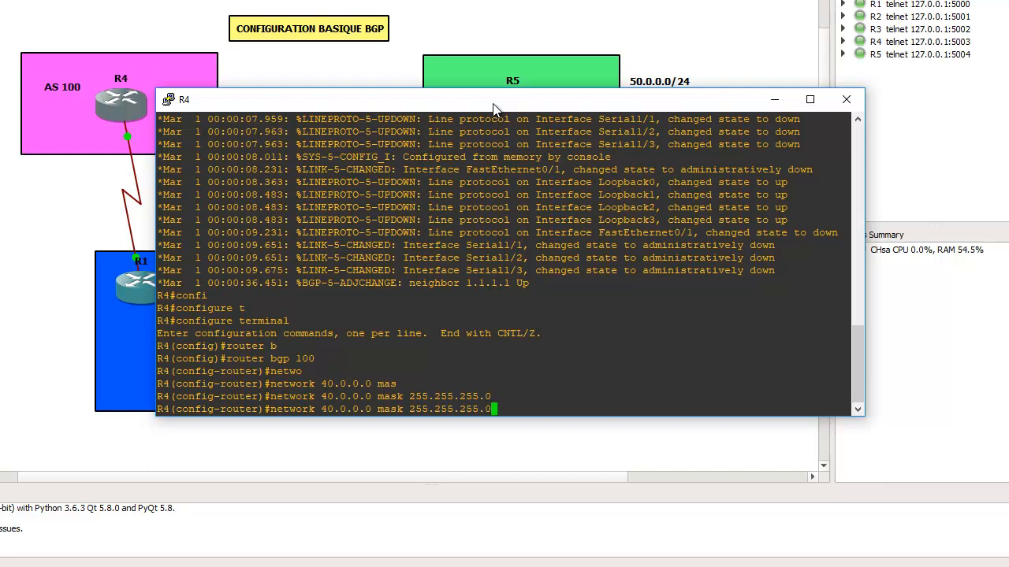
key(Left)
key(Left)
key(Left)
key(Left)
key(Left)
key(Left)
key(Left)
key(Left)
key(Left)
key(Left)
key(Left)
key(Left)
key(Left)
key(Left)
key(Left)
key(Left)
key(Left)
key(Left)
key(Left)
key(Left)
key(Left)
key(BackSpace)
text(1)
key(Return)
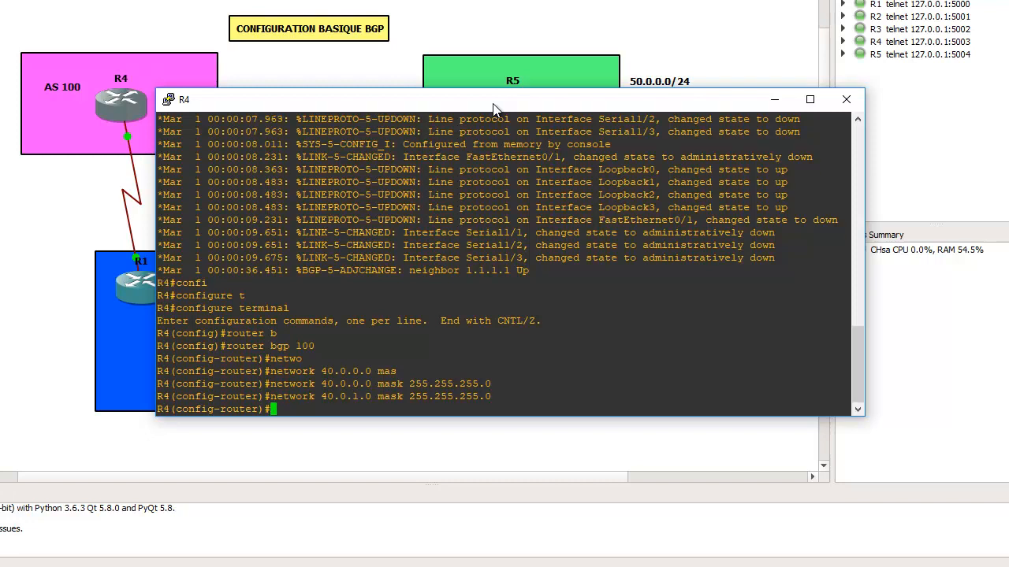
- Advertise network 40.0.2.0 with mask 255.255.255.0 in R4's BGP process, reusing the previous network command
key(Up)
key(Left)
key(Left)
key(Left)
key(Left)
key(Left)
key(Left)
key(Left)
key(Left)
key(Left)
key(Left)
key(Left)
key(Left)
key(Left)
key(Left)
key(Left)
key(Left)
key(Left)
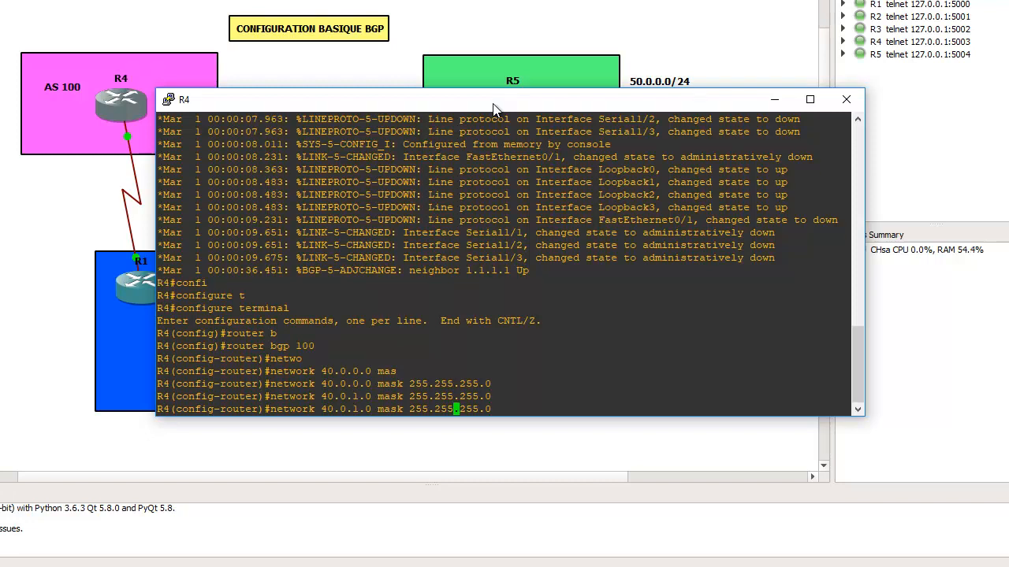
key(Left)
key(Left)
key(Left)
key(Left)
key(BackSpace)
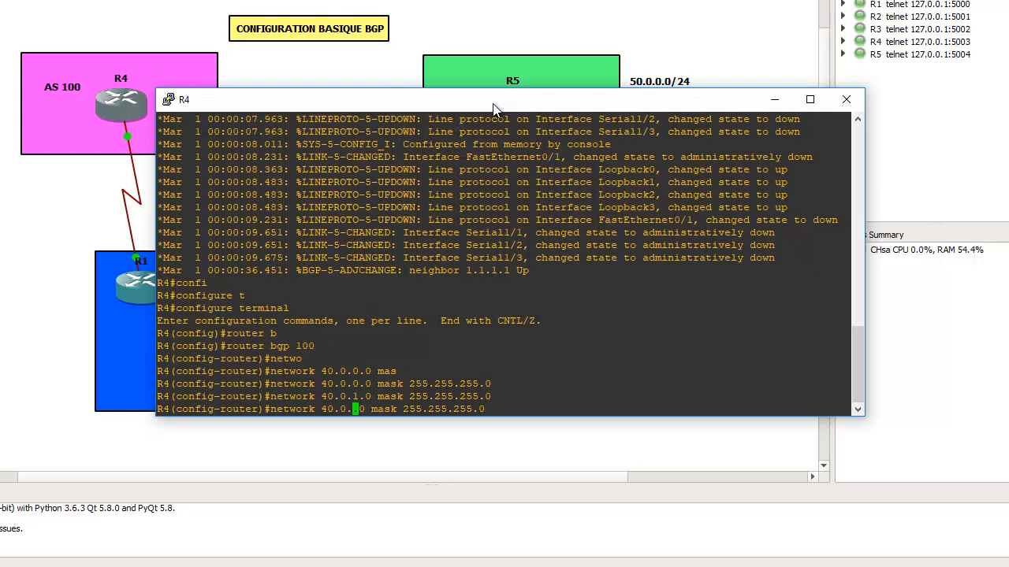
text(2)
key(Return)
- Save R4's configuration with do write and return to privileged EXEC mode with end
key(Return)
text(do)
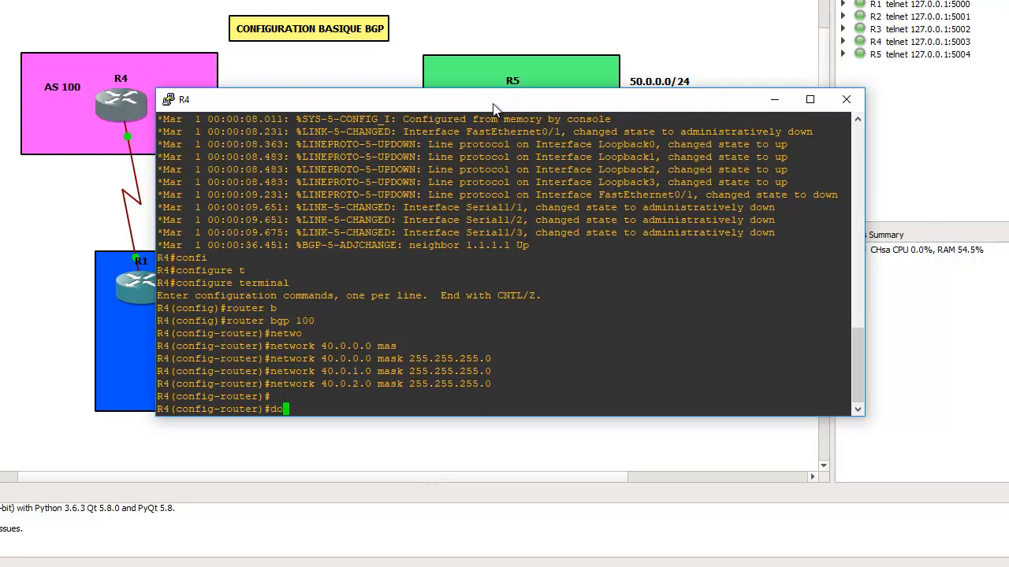
text( write)
key(Return)
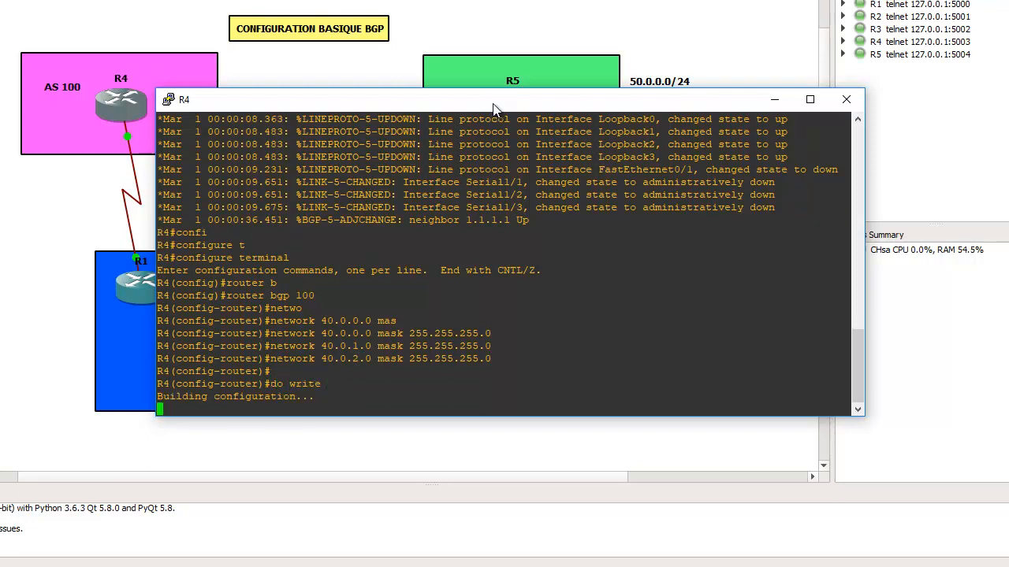
text(end)
key(Return)
key(Return)
key(Return)
key(Return)
key(Return)
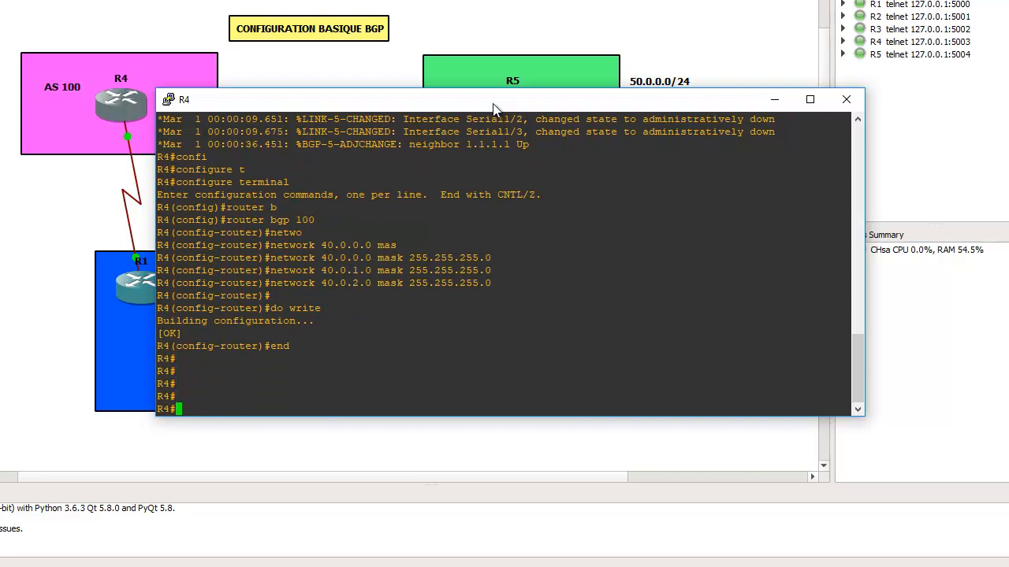
- Close R4's console and open R1's console from the topology
click(855, 106)
right_click(126, 295)
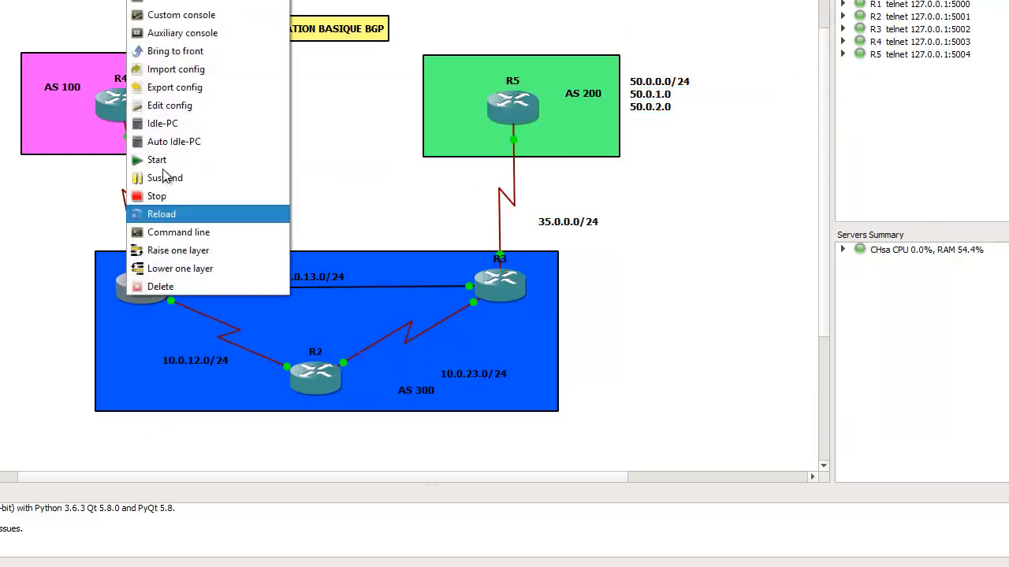
click(238, 35)
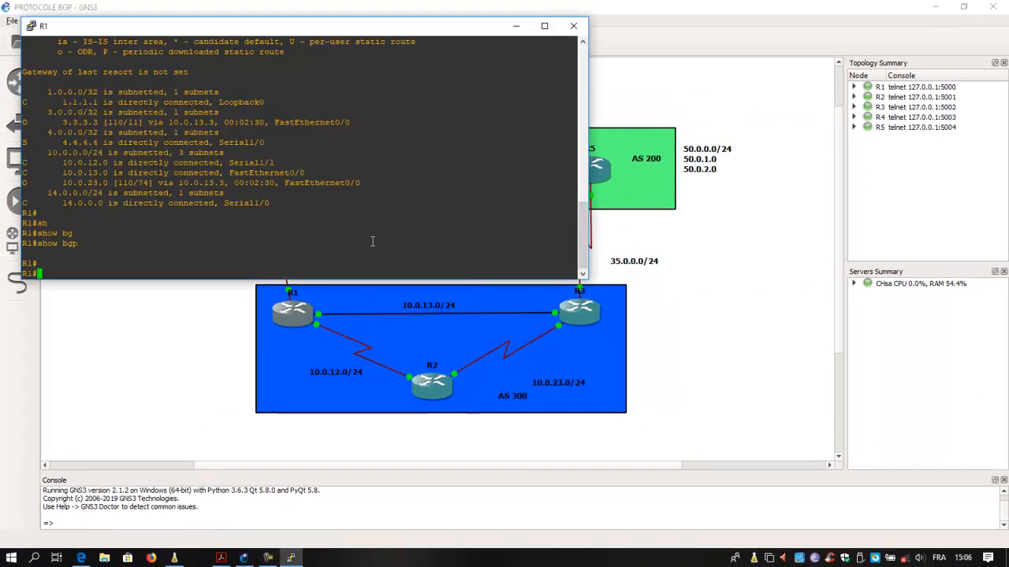
- Display R1's IP routing table with show ip route and page through to the end of the output
text(sh)
key(Tab)
text(ip ro)
key(Tab)
key(Return)
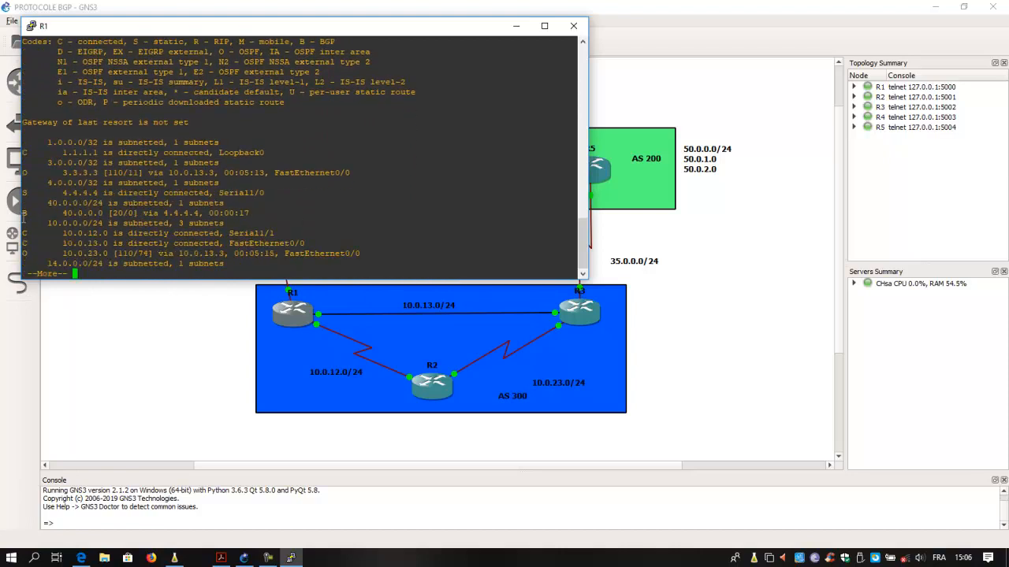
key(Return)
key(Return)
key(Return)
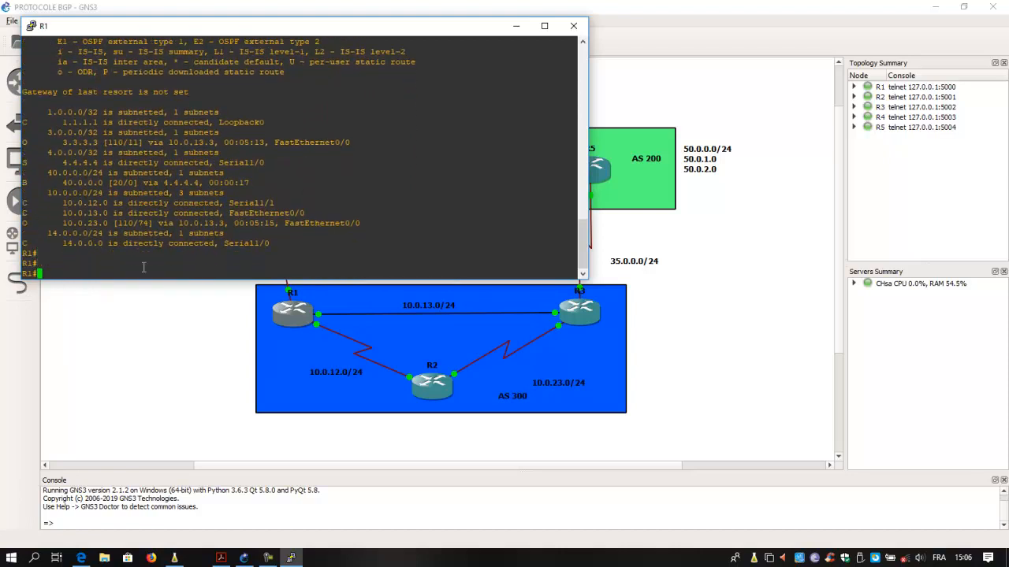
- Rerun show ip route on R1 and examine the BGP routes' networks, administrative distance and next hop
key(Up)
key(Return)
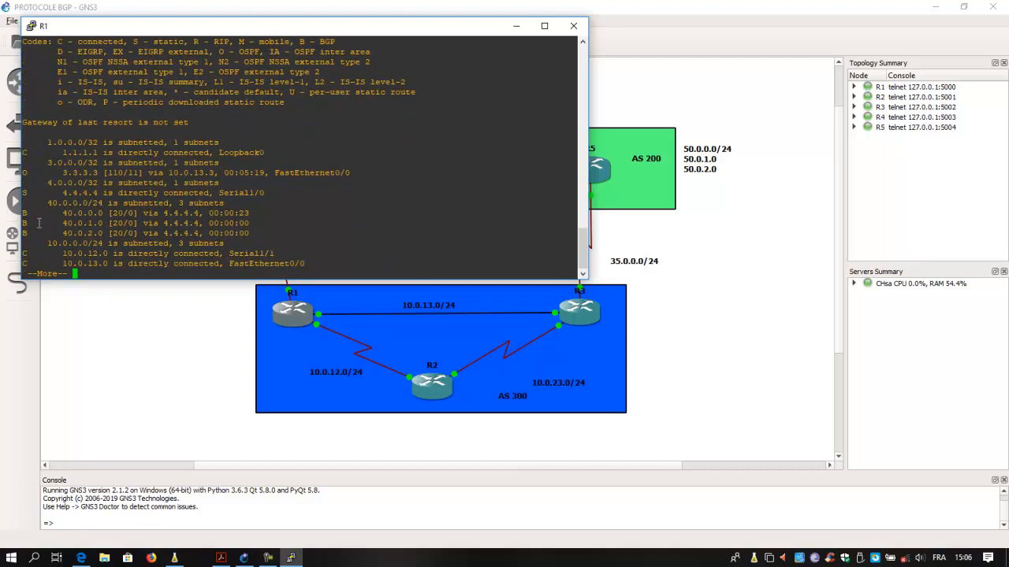
drag(24, 213, 118, 233)
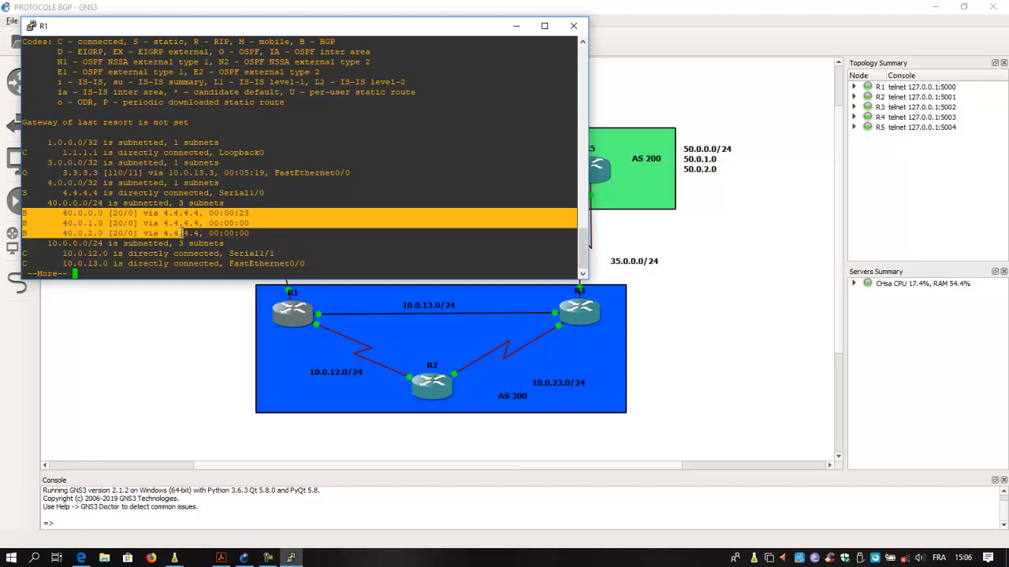
drag(196, 233, 263, 235)
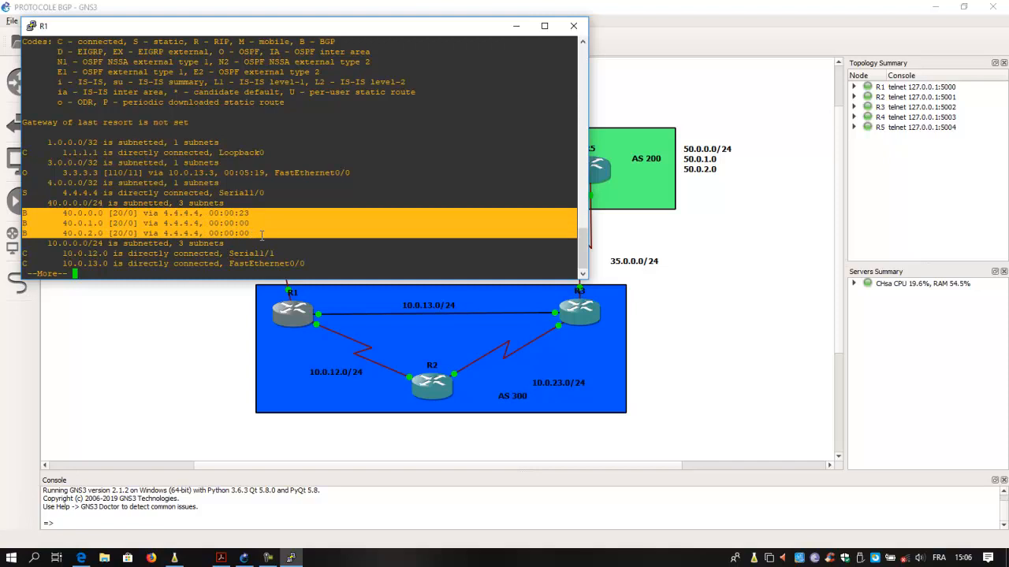
drag(235, 33, 525, 92)
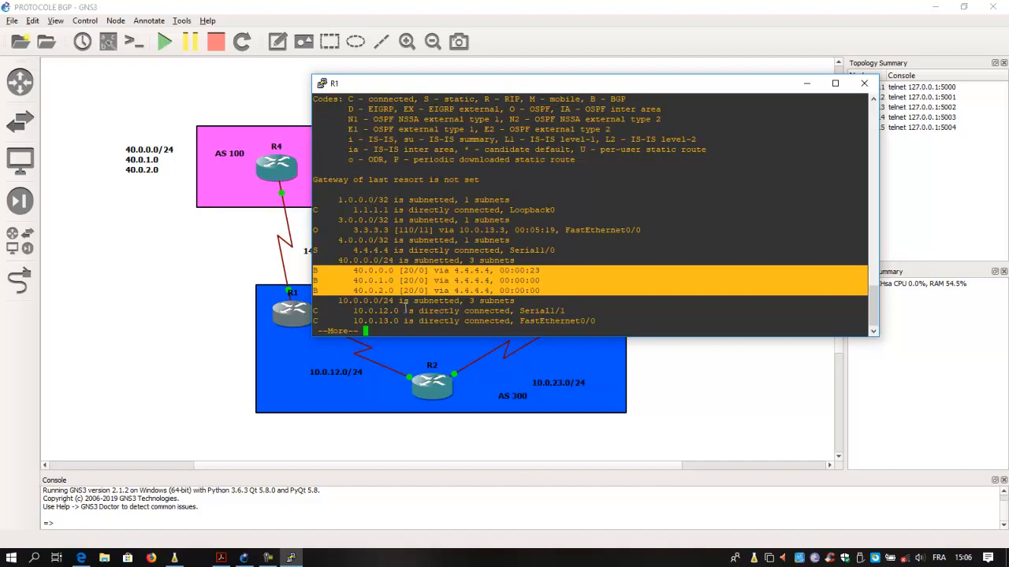
click(416, 270)
drag(416, 270, 400, 271)
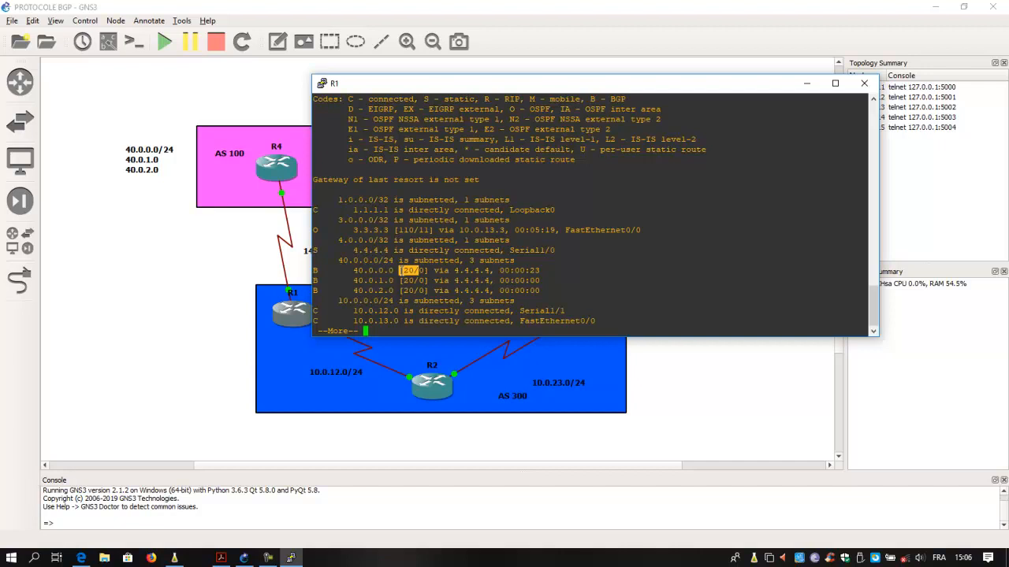
drag(415, 270, 478, 270)
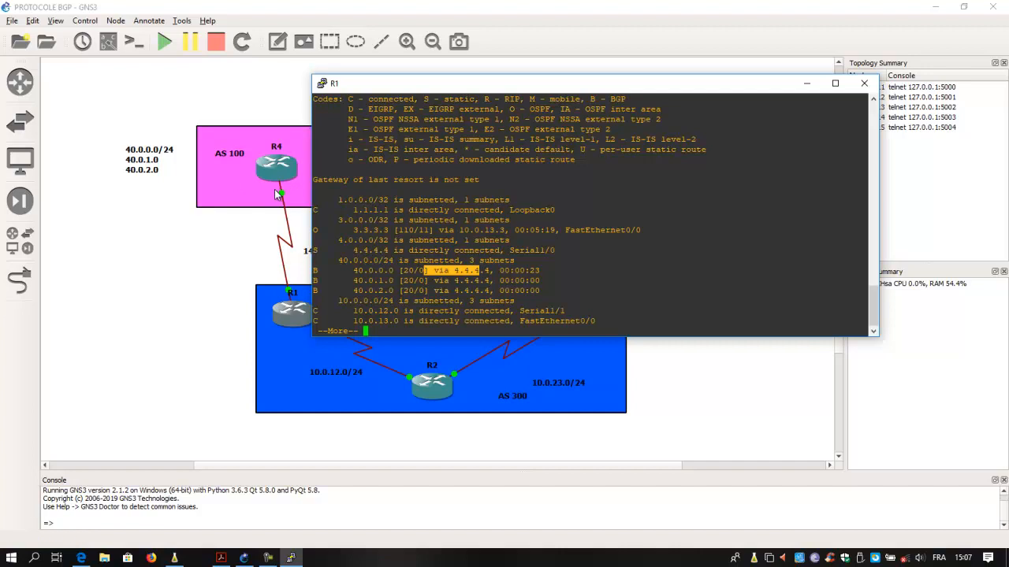
key(Return)
key(Return)
key(Return)
key(Return)
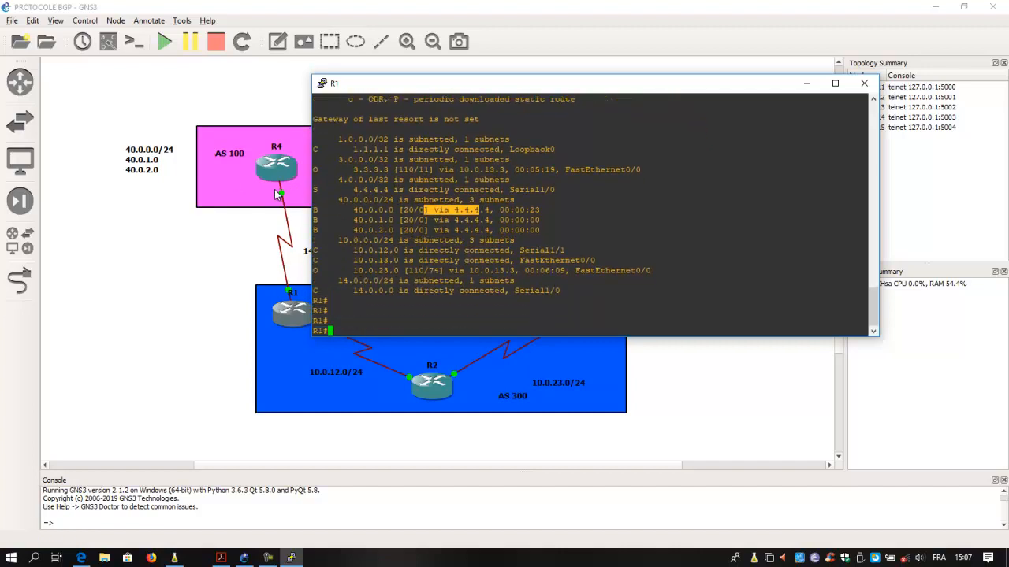
- Display R1's BGP table with show bgp and inspect the network entries for R4's prefixes
text(sh)
key(Tab)
text(ip)
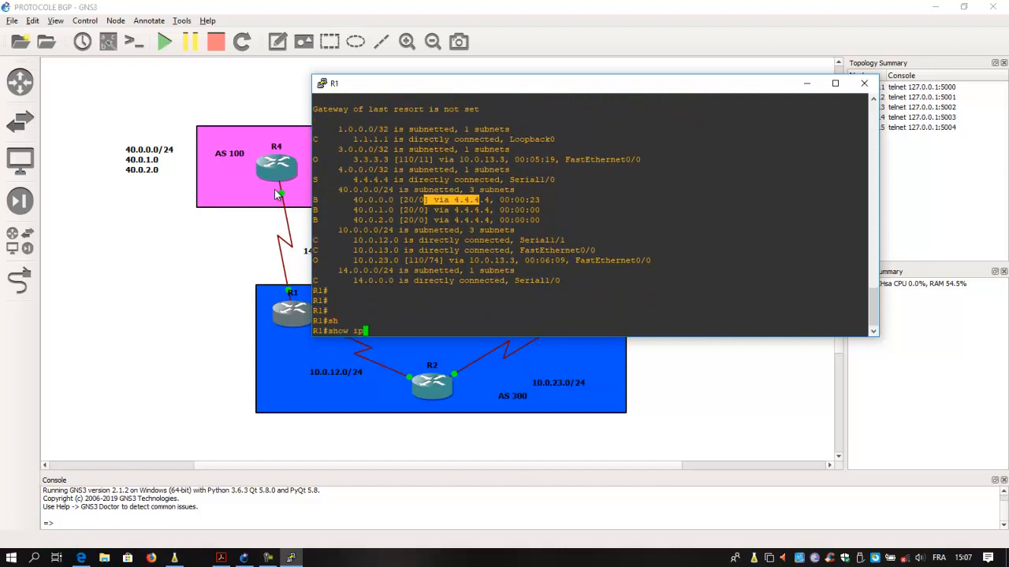
key(BackSpace)
key(BackSpace)
text(bg)
key(Tab)
key(Return)
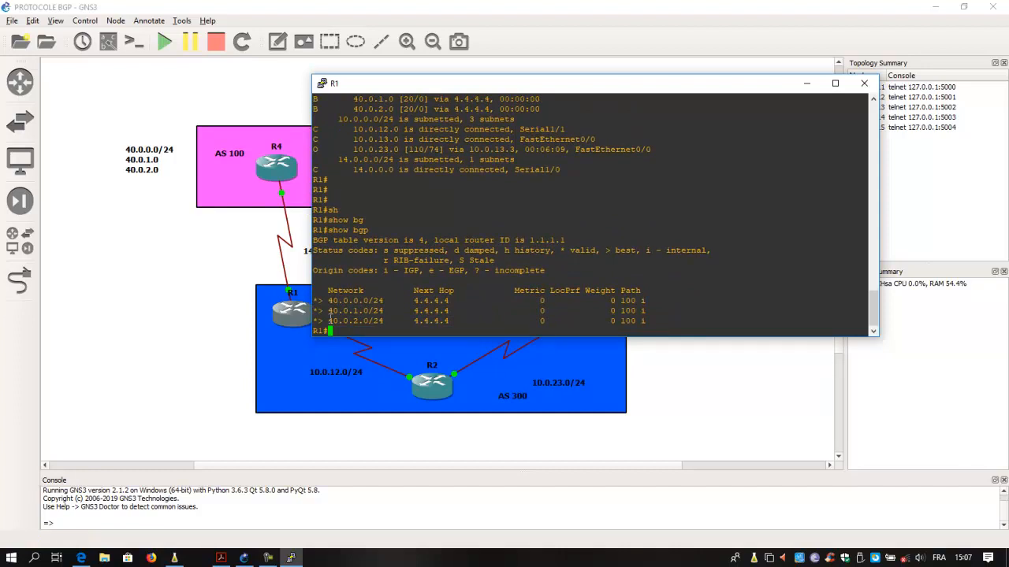
drag(314, 300, 394, 322)
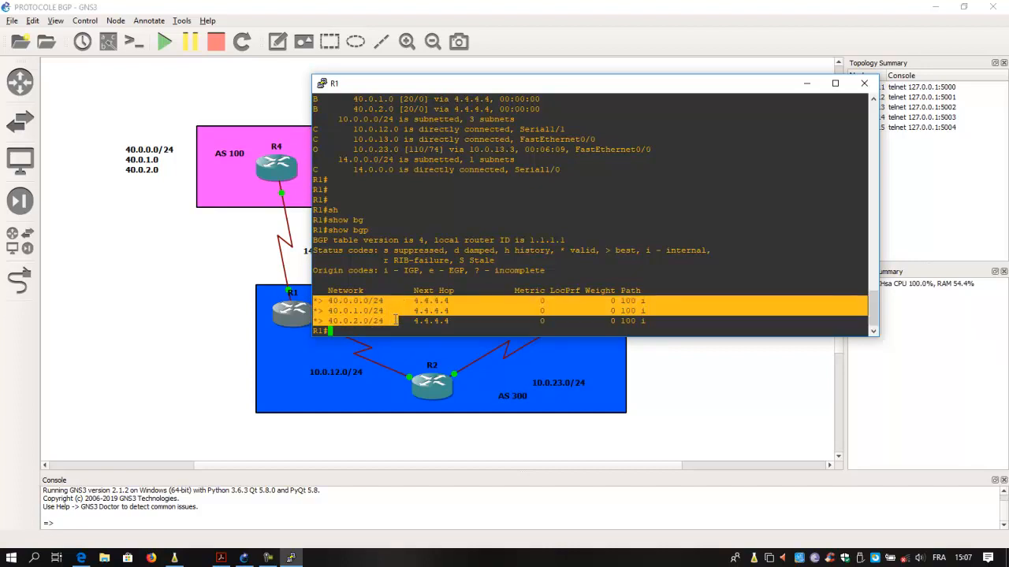
- Close R1's console and open R3's console from the topology
click(864, 83)
right_click(581, 315)
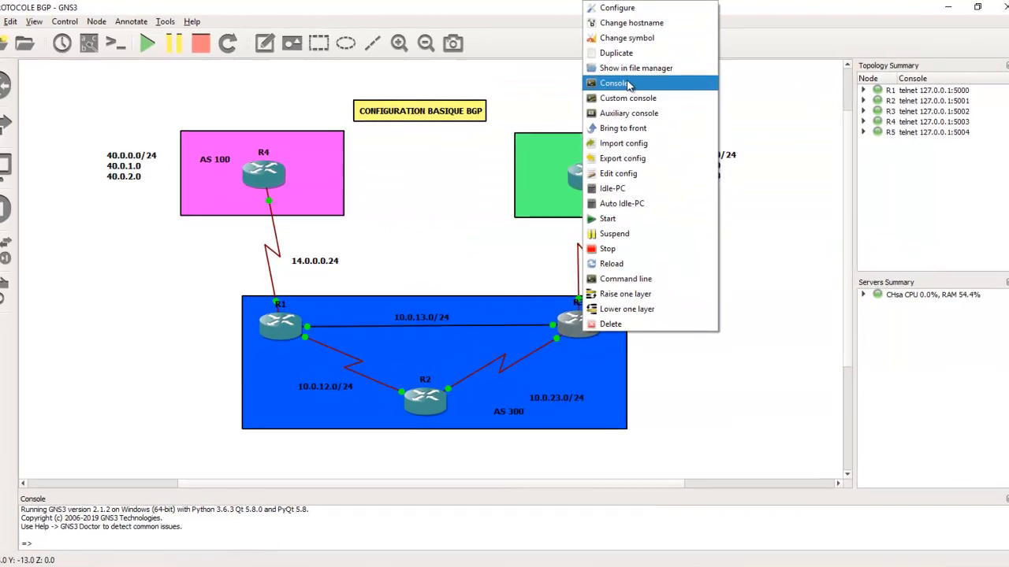
click(629, 84)
- Display R3's IP routing table with show ip route
text(sh)
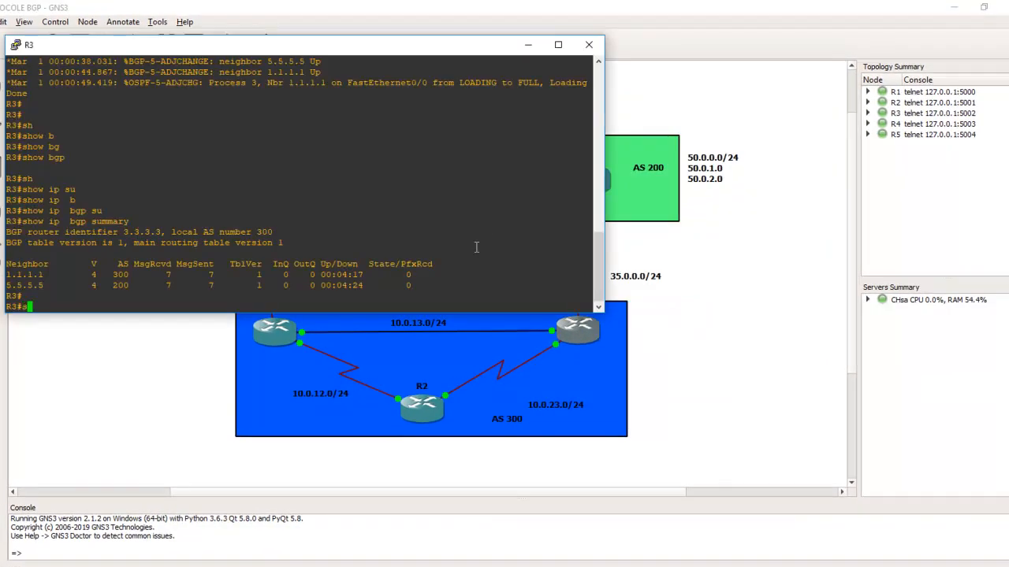
key(Tab)
text(i)
key(BackSpace)
text(ip to)
key(Tab)
key(BackSpace)
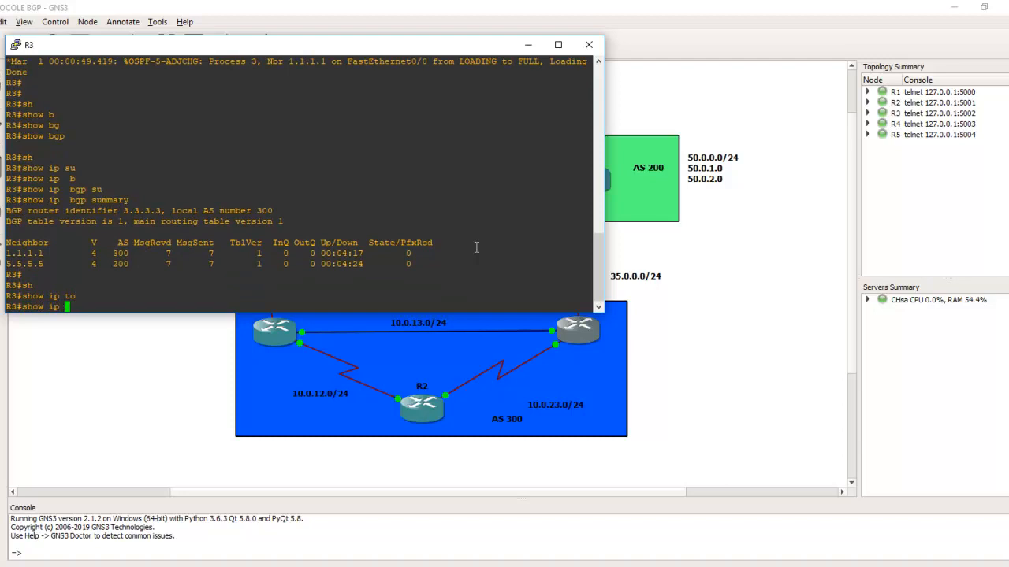
key(BackSpace)
text(ro)
key(Tab)
key(Return)
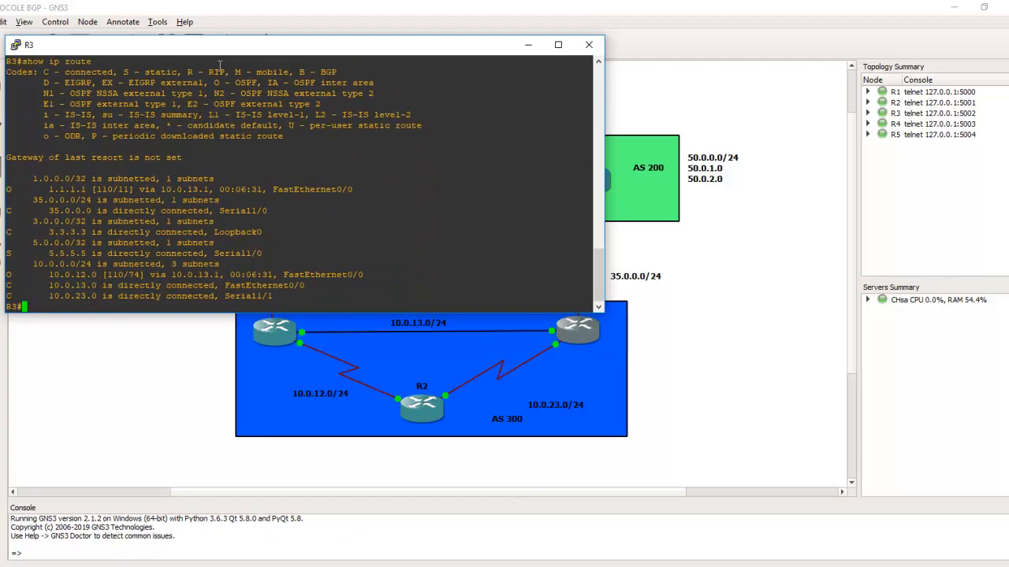
- Uncover the AS 100 area of the topology and display R3's BGP table with show bgp
drag(235, 44, 240, 46)
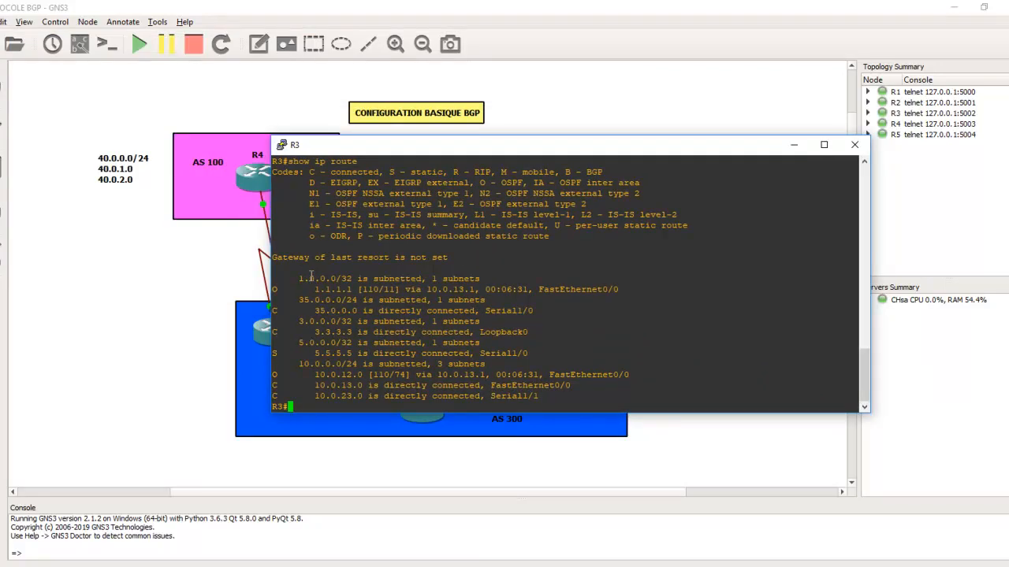
text(sh)
key(Tab)
text(ip)
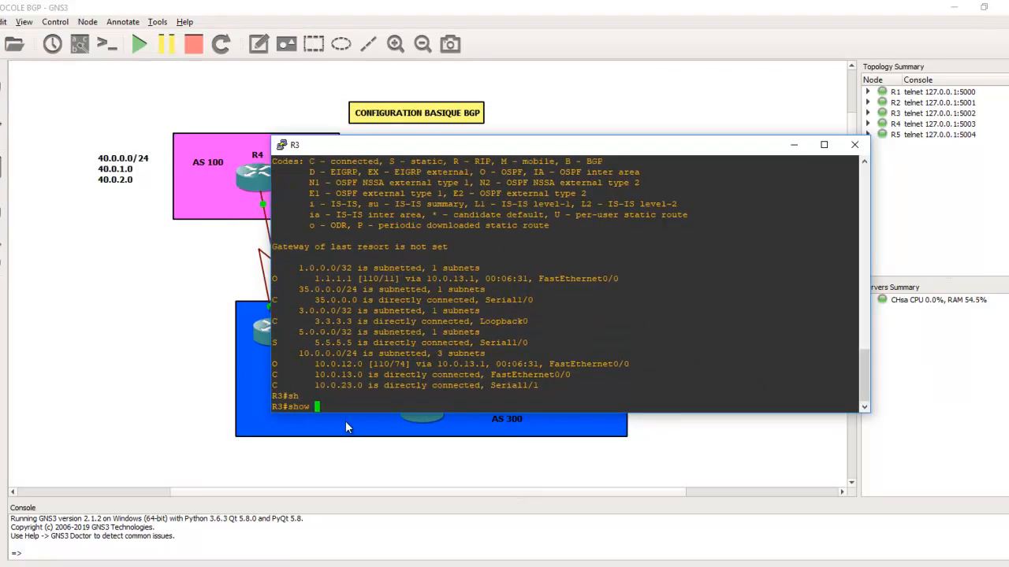
text(g)
key(Tab)
key(Return)
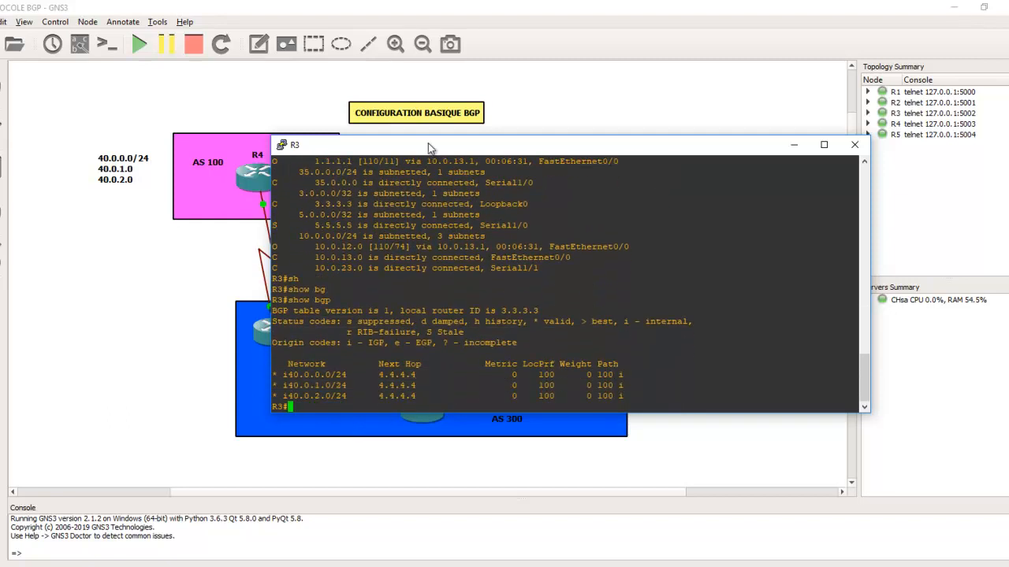
- Examine the network and next-hop entries and the Metric, LocPrf and Weight columns in R3's BGP table
drag(428, 142, 561, 88)
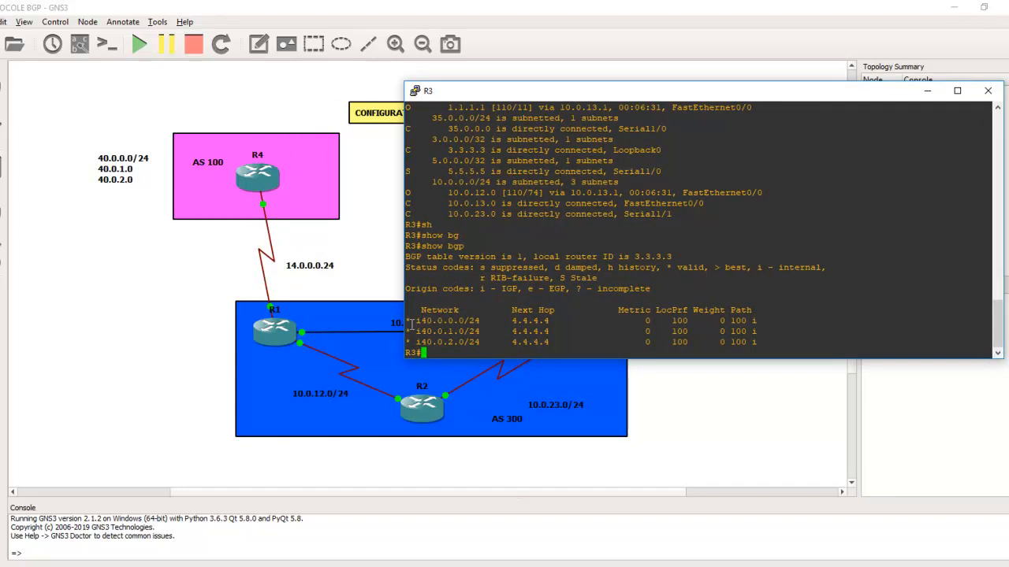
drag(410, 321, 569, 344)
click(569, 344)
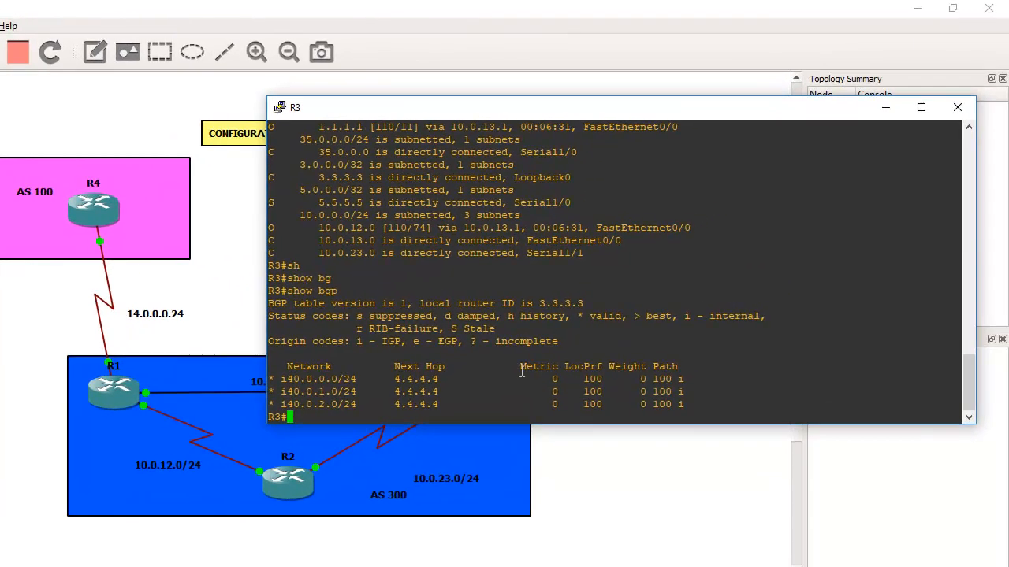
drag(618, 310, 630, 316)
drag(535, 374, 634, 367)
click(665, 367)
drag(520, 367, 645, 366)
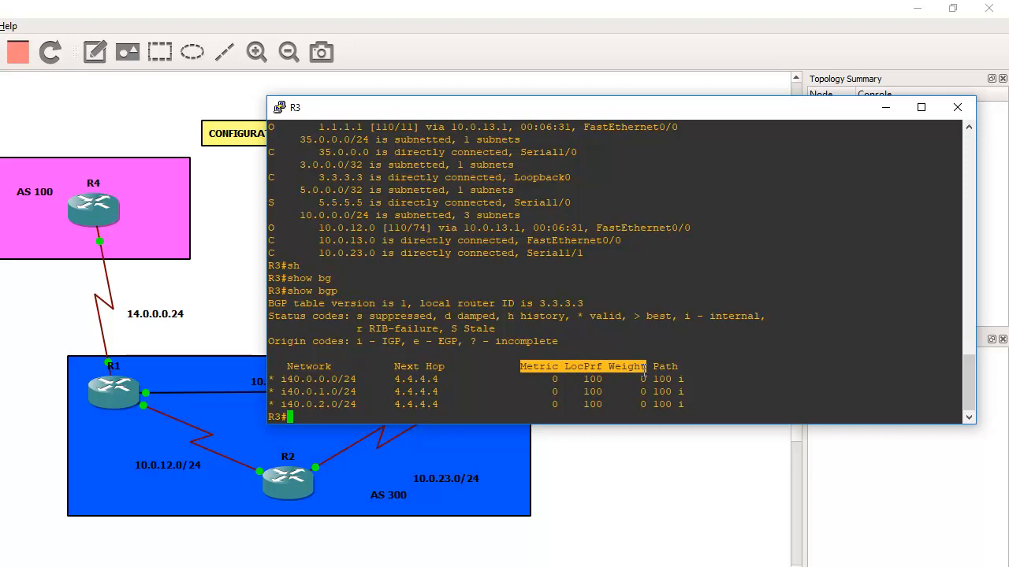
click(698, 390)
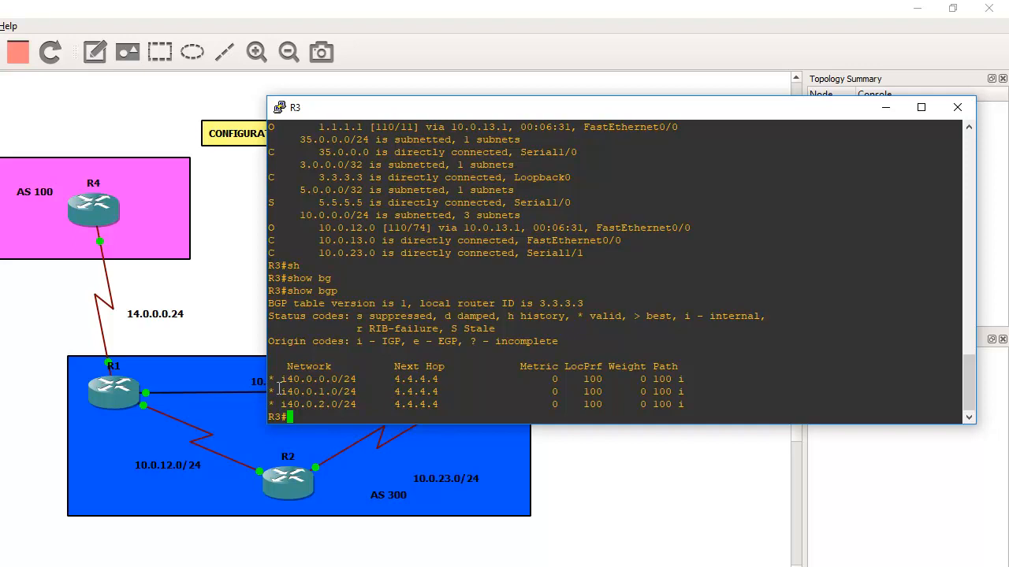
- Display R3's IP routing table again and check the listed route entries for R4's BGP networks
text(sh)
key(Tab)
text(ip ro)
key(Tab)
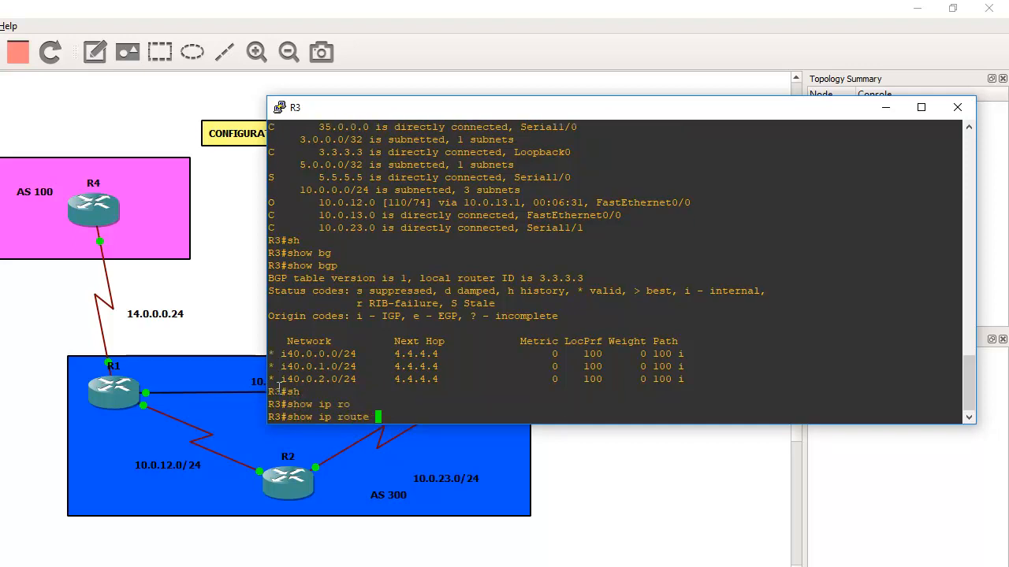
key(Return)
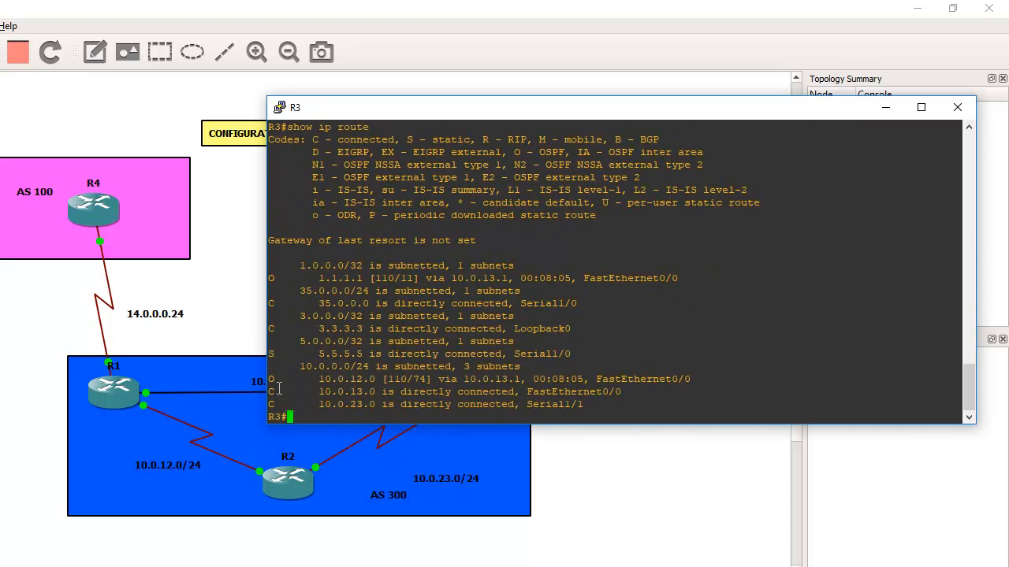
key(Return)
key(Return)
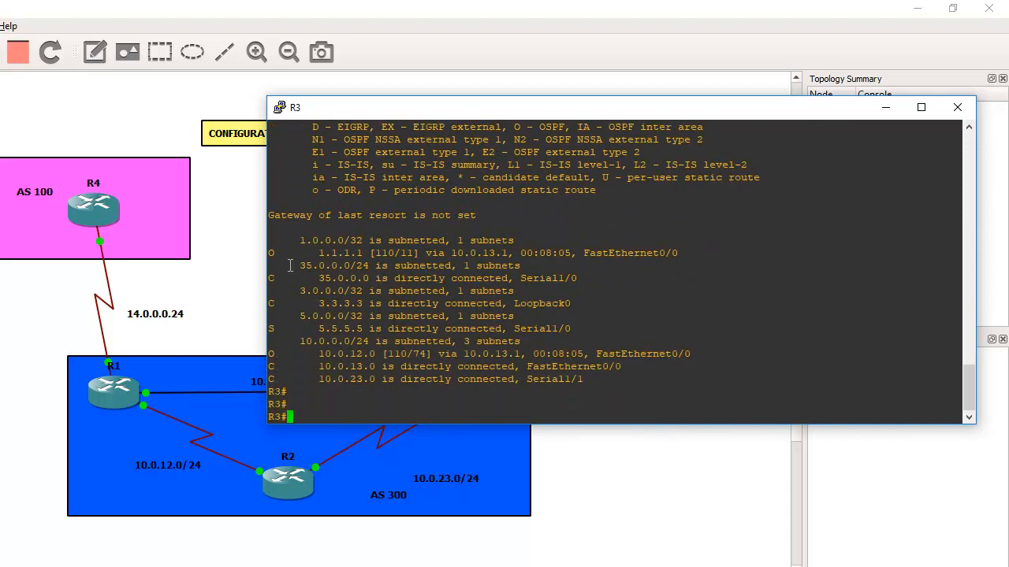
triple_click(276, 253)
drag(276, 256, 304, 371)
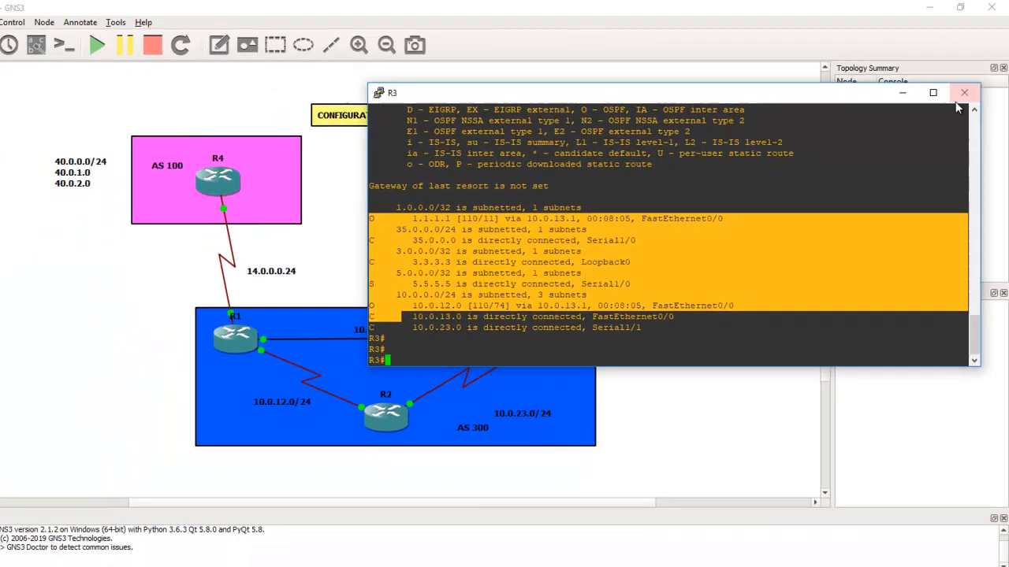
- Close R3's console, open R5's console and place it so R5 and its networks stay visible
click(958, 107)
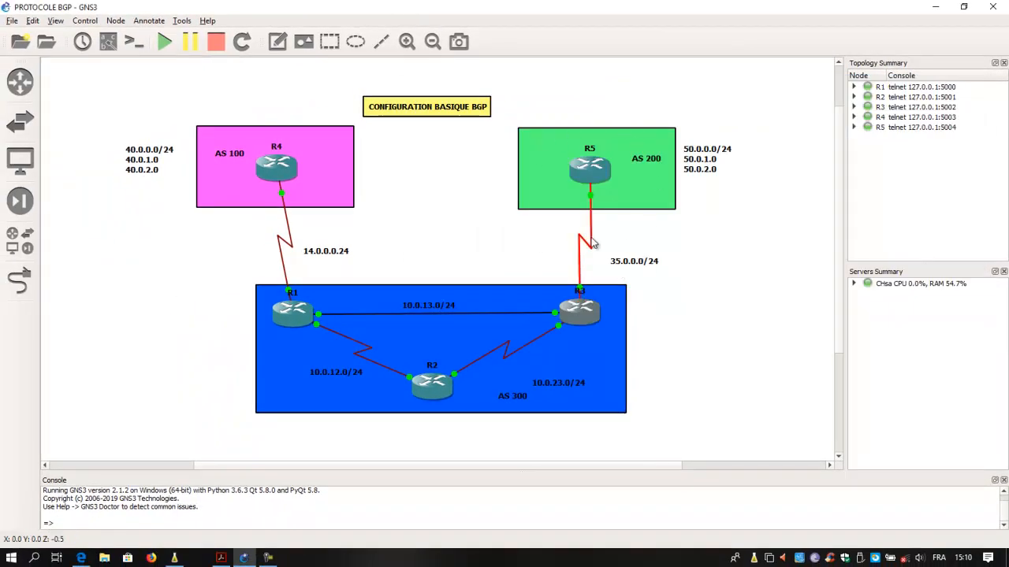
mouse_move(591, 175)
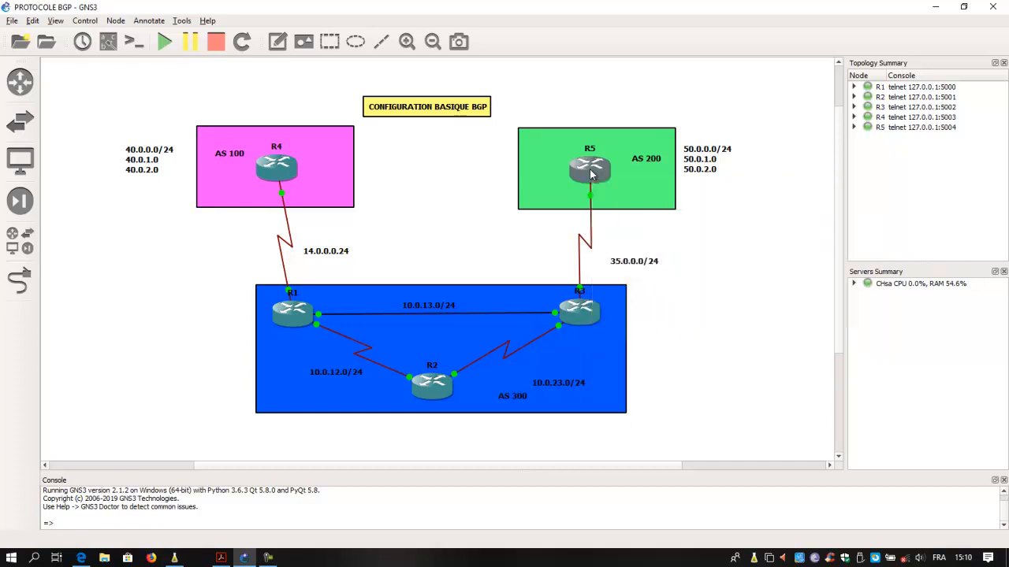
right_click(591, 170)
click(641, 249)
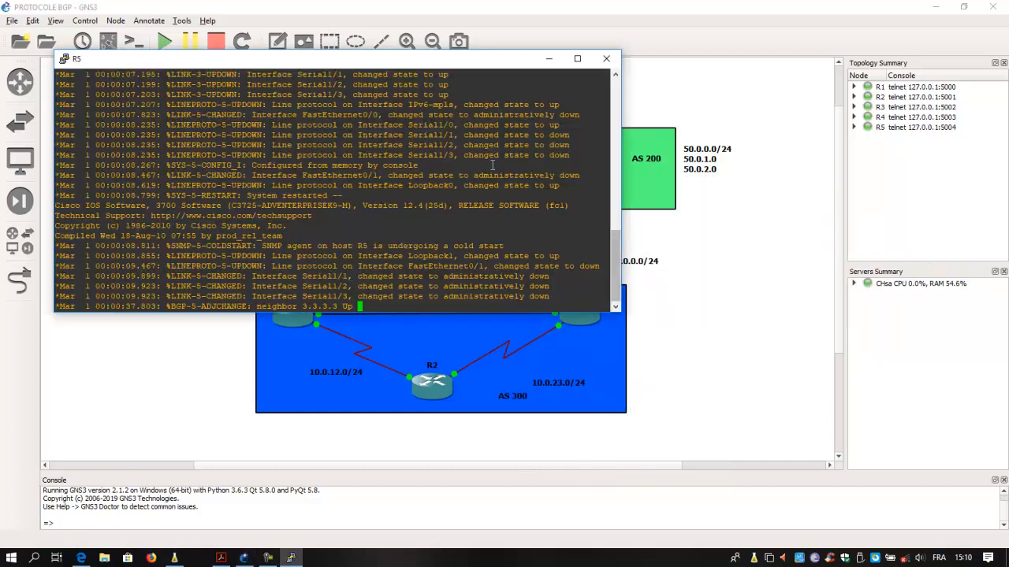
drag(446, 65, 856, 220)
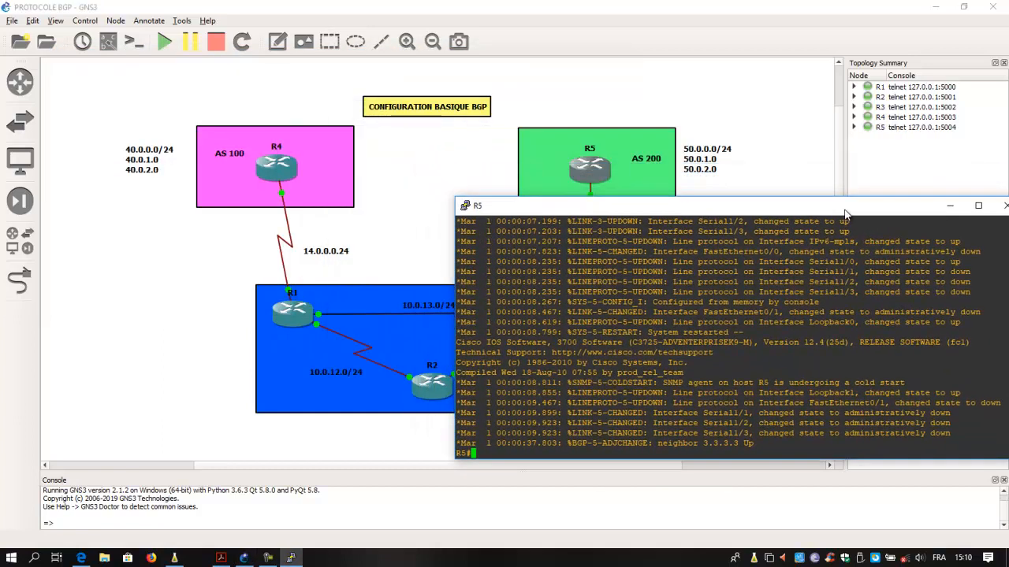
- Enter global configuration mode on R5 with configure t
text(confi)
key(Tab)
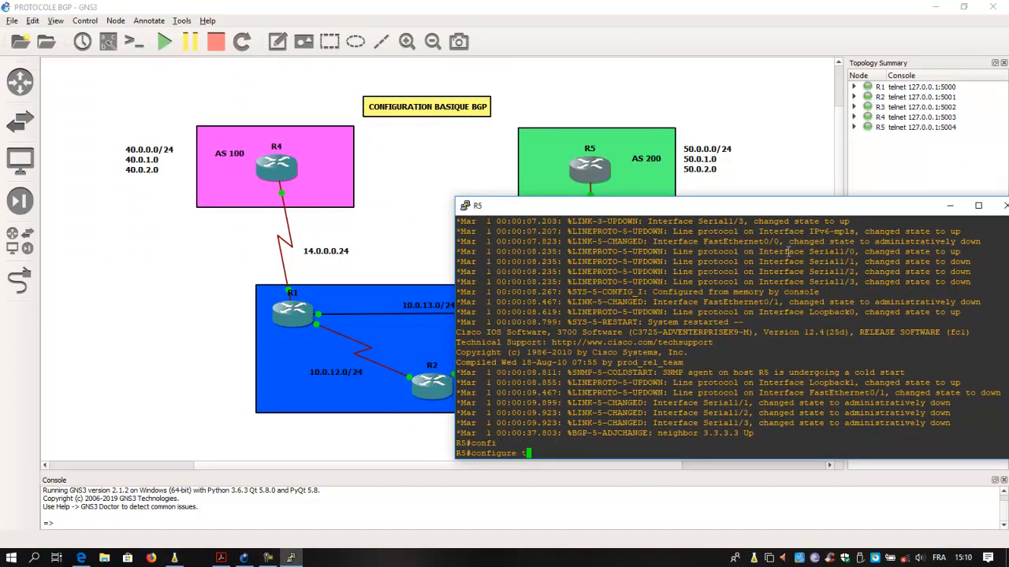
text(t)
key(Return)
- Create access list 10 on R5 with an entry permitting network 50.0.0.0 with wildcard mask 0.0.0.255
text(acc)
key(Tab)
text(10 per)
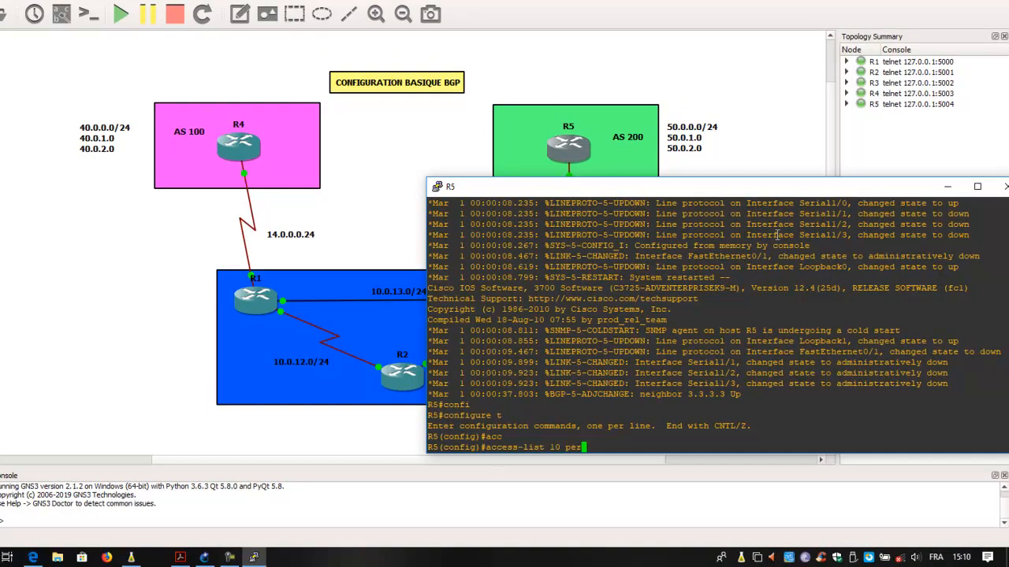
key(Tab)
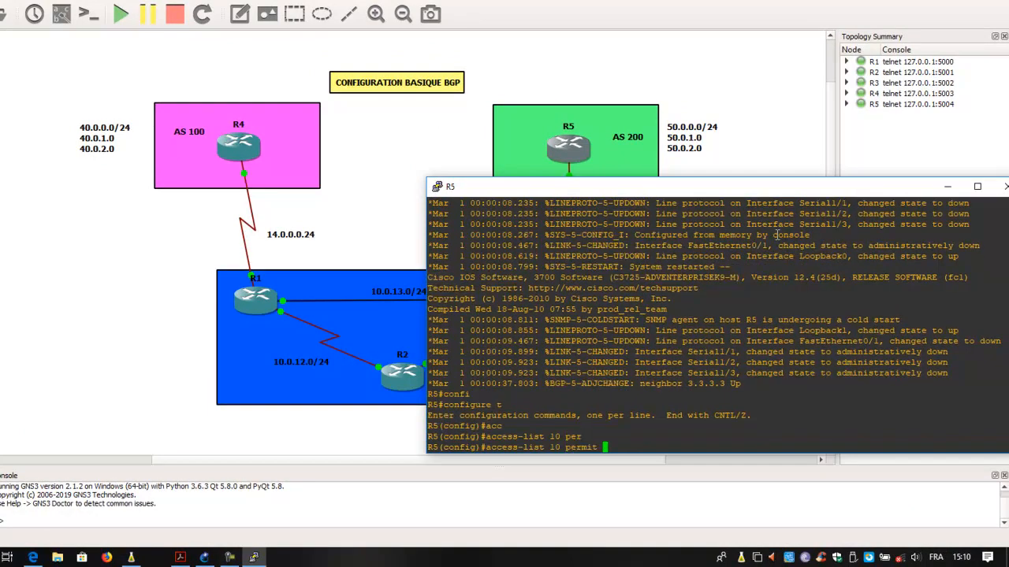
text(50.0.0.0 0.0.0.255)
key(Return)
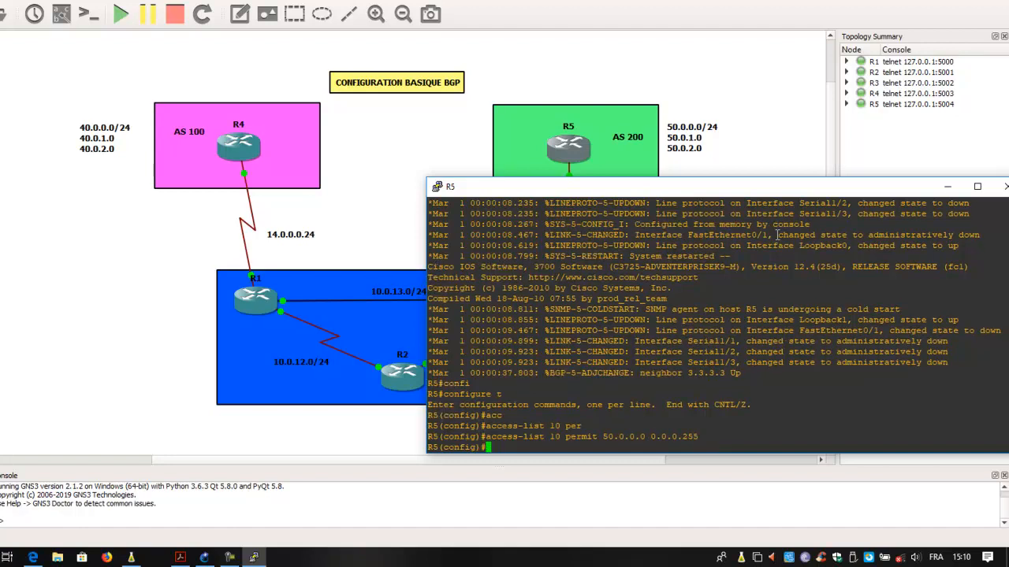
- Add an entry to access list 10 permitting network 50.0.1.0 with wildcard mask 0.0.0.255
key(Up)
key(Left)
key(Left)
key(Left)
key(Left)
key(Left)
key(Left)
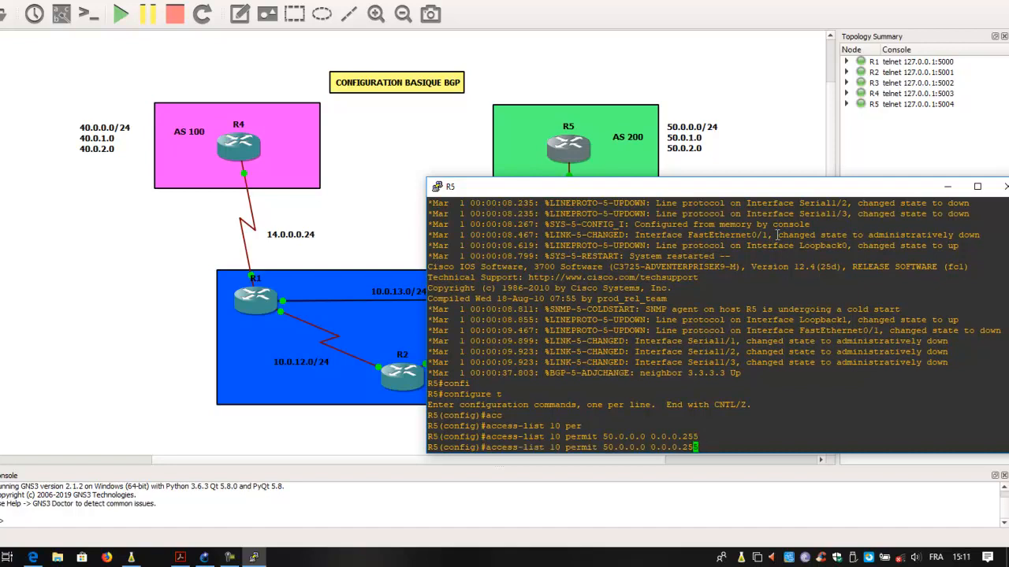
key(Left)
key(Left)
key(Left)
key(Left)
key(Left)
key(Left)
key(BackSpace)
text(1)
key(Return)
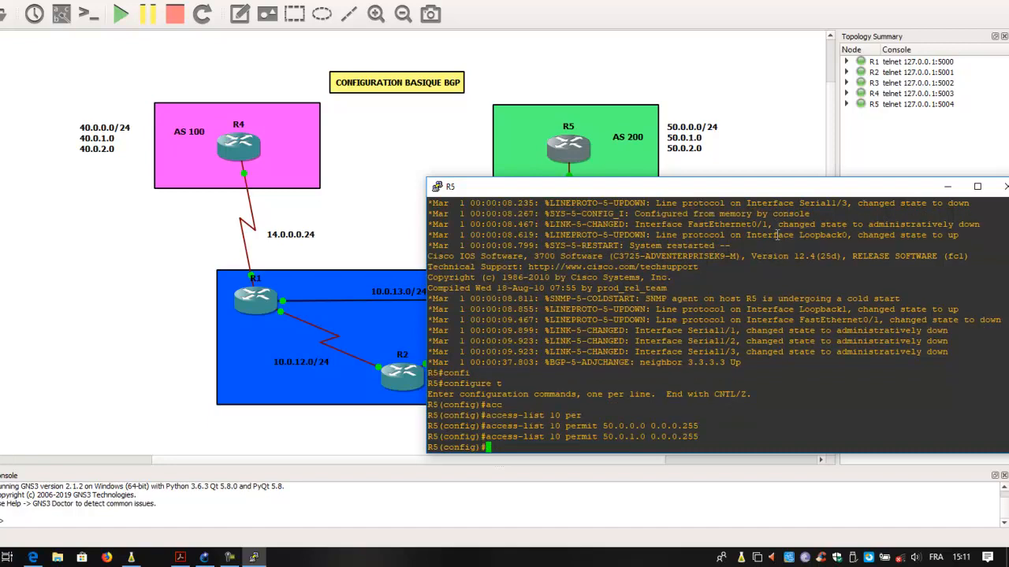
- Permit network 50.0.2.0 with wildcard mask 0.0.0.255 in access list 10
key(Up)
key(Left)
key(Left)
key(Left)
key(Left)
key(Left)
key(Left)
key(Left)
key(Left)
key(Left)
key(Left)
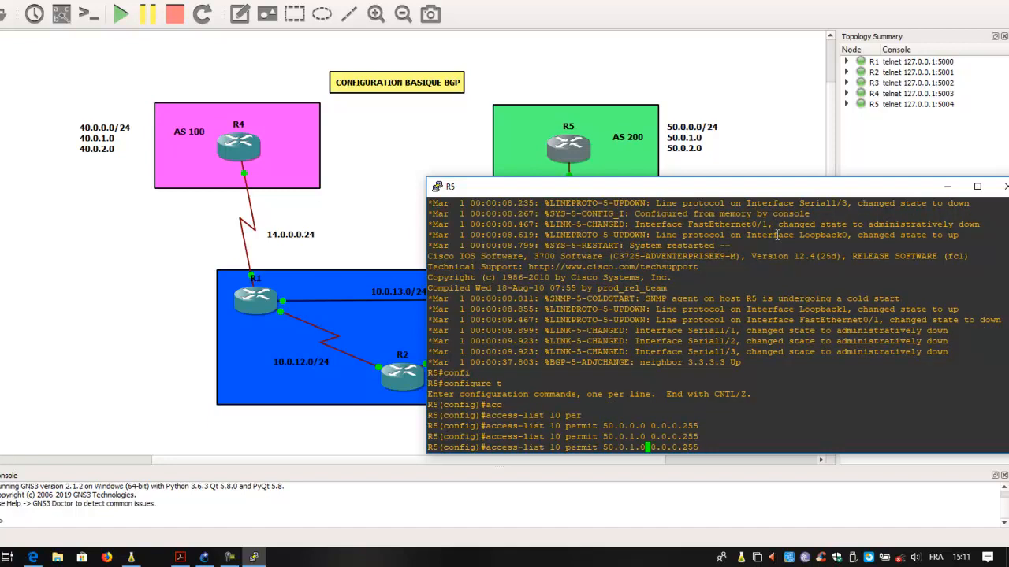
key(Left)
key(Left)
key(Left)
key(Delete)
text(2)
key(Return)
key(Return)
key(Return)
- Save R5's configuration from configuration mode with do write
text(do write)
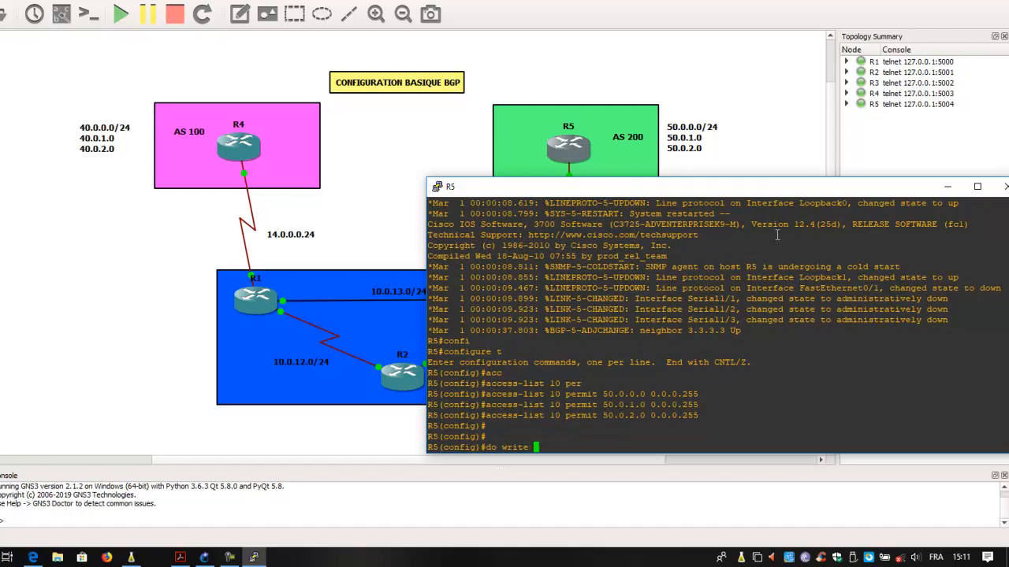
key(Return)
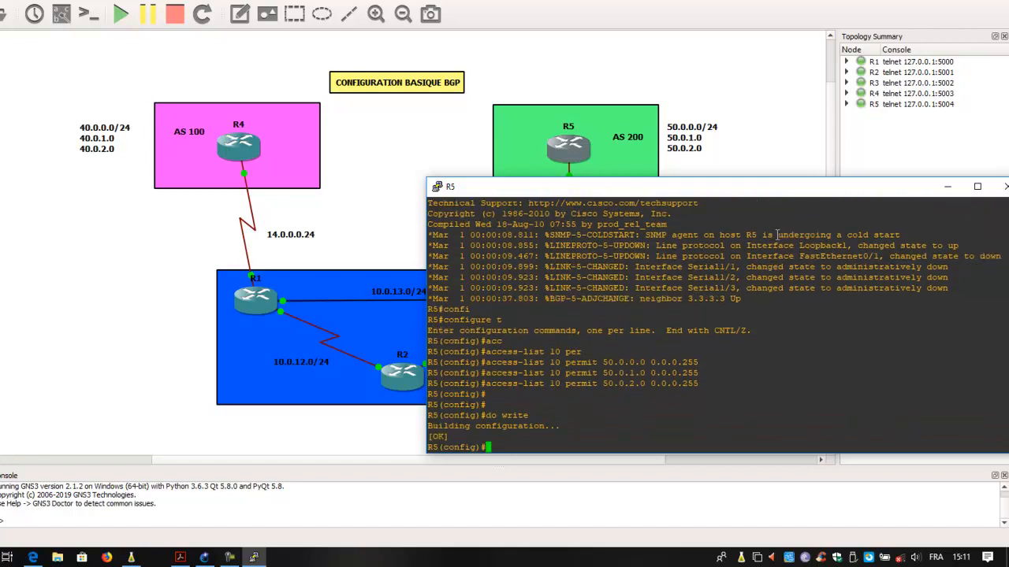
- Create a route map named BGPredistri on R5, checking the command's help for the expected argument
text(router-m)
key(Tab)
text(a)
key(BackSpace)
key(BackSpace)
key(BackSpace)
key(BackSpace)
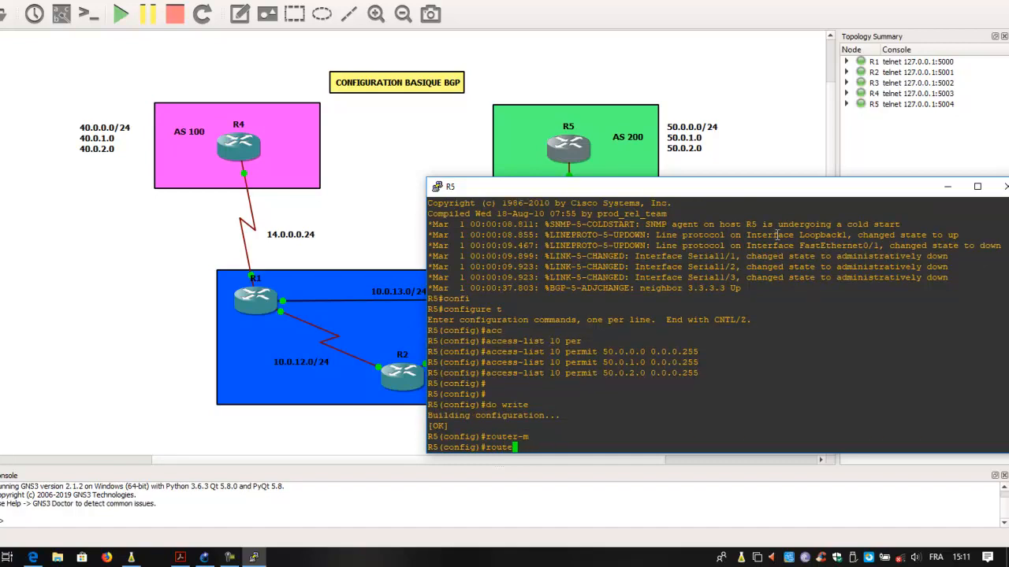
text(-m)
key(Tab)
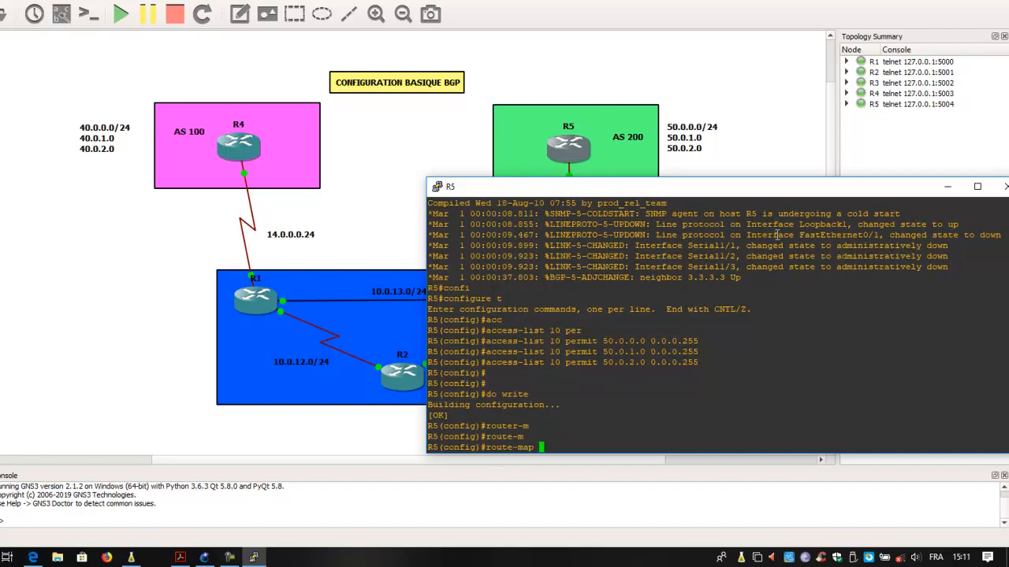
text(?)
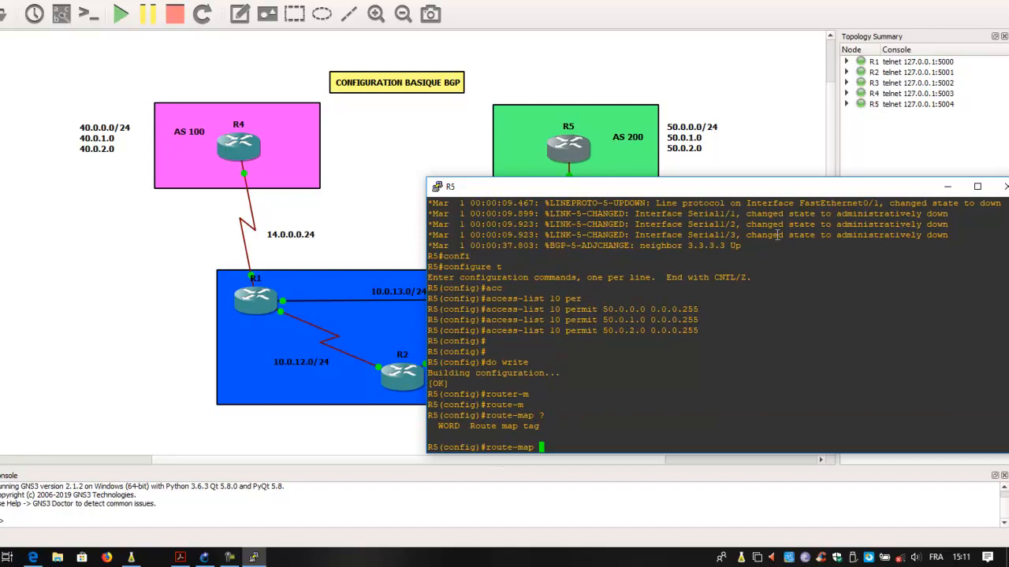
text(BGPredis)
text(tri)
key(Return)
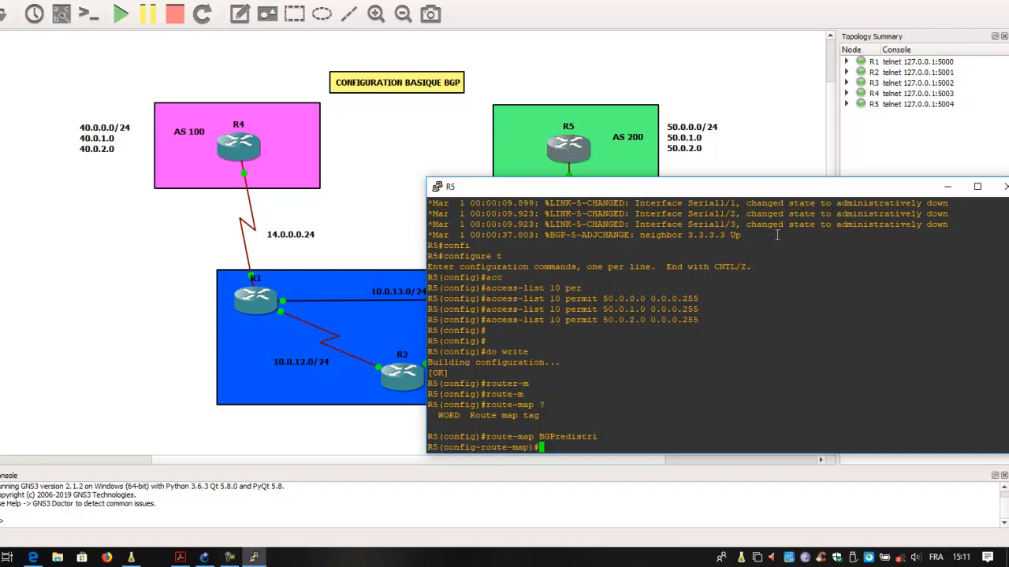
- Make the route map match IP addresses from access list 10 and exit route-map configuration
text(mat)
key(Tab)
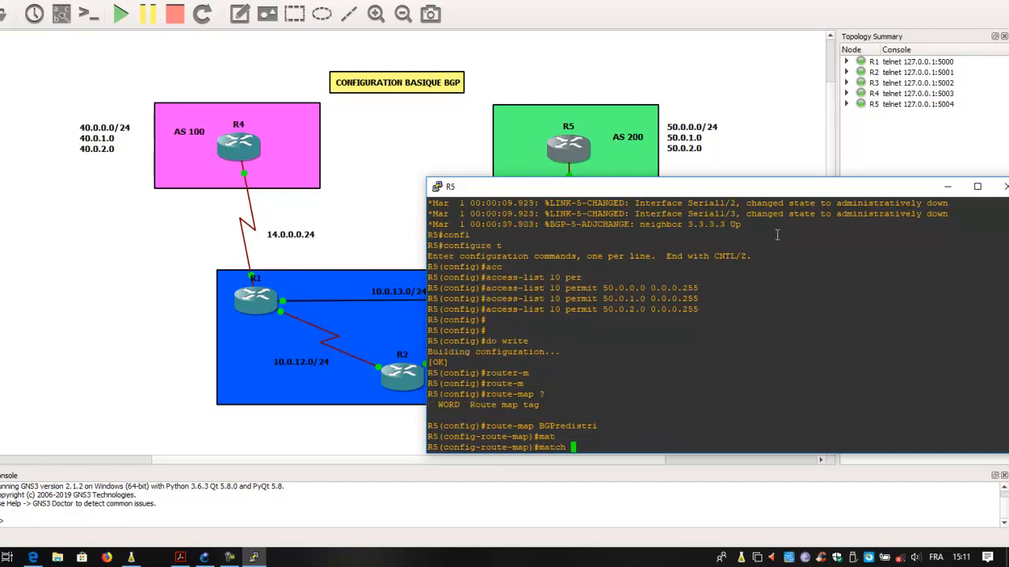
text(ip add)
key(Tab)
text(10)
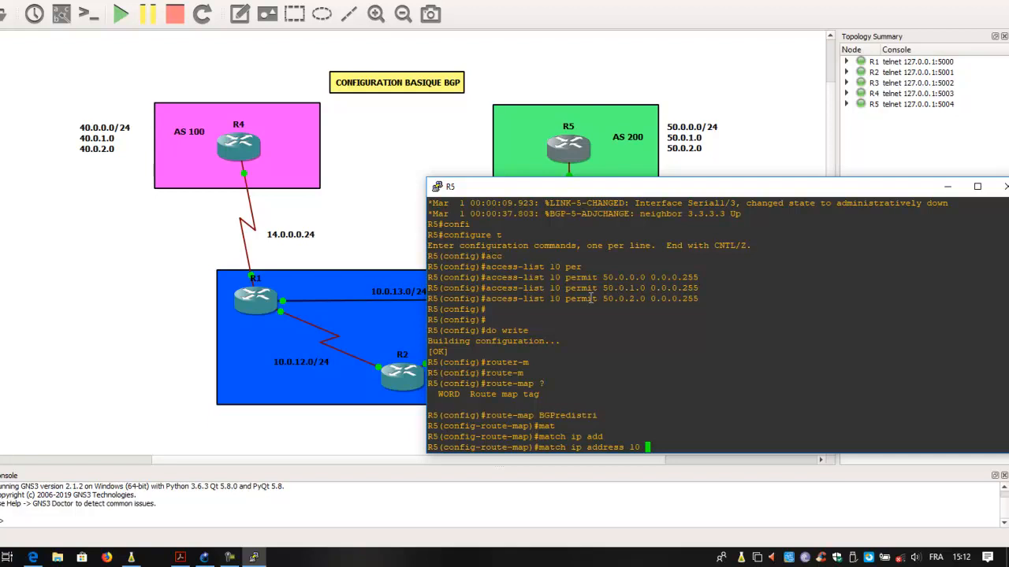
key(Return)
key(Return)
key(Return)
text(exit)
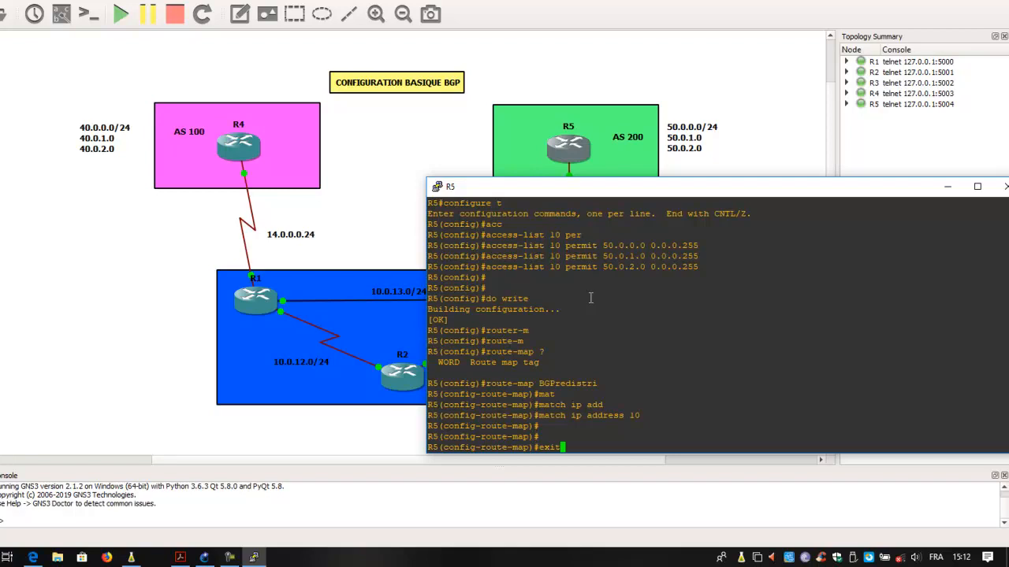
key(Return)
- In R5's BGP process 200, redistribute connected routes using the route map BGPredistri
text(router b)
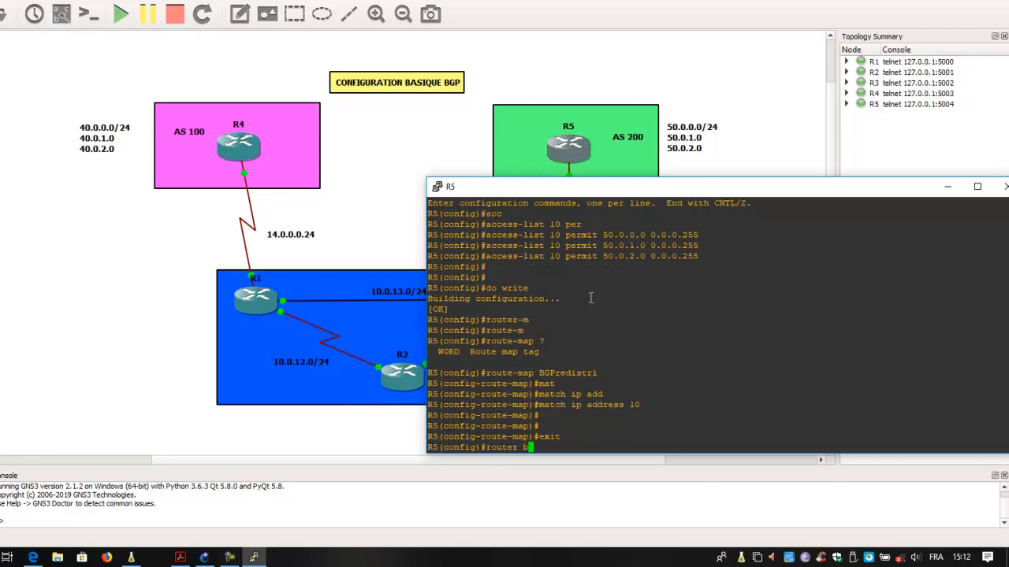
key(Tab)
text(200)
key(Return)
text(redis)
key(Tab)
text(conn)
key(Tab)
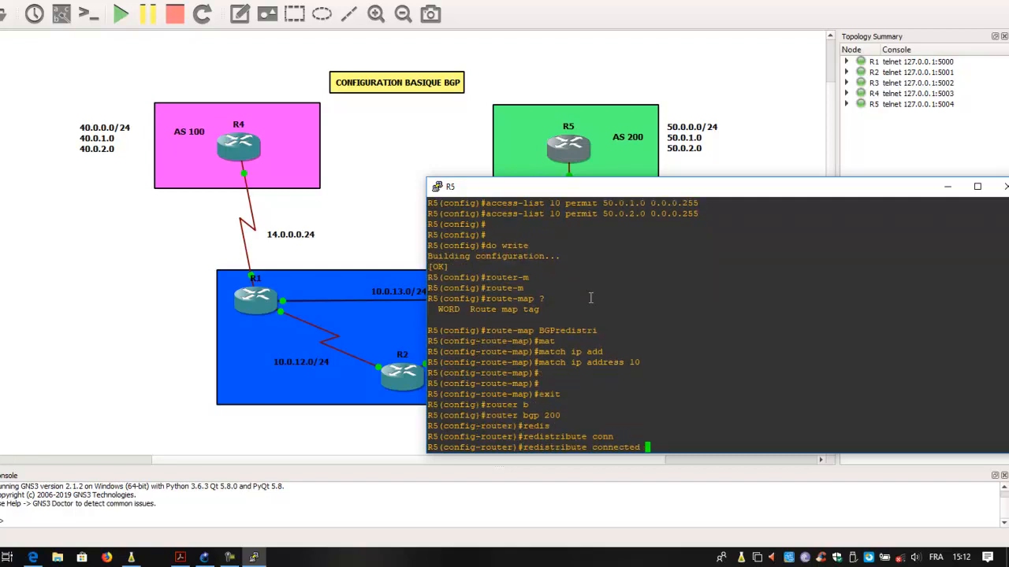
text(ro)
key(Tab)
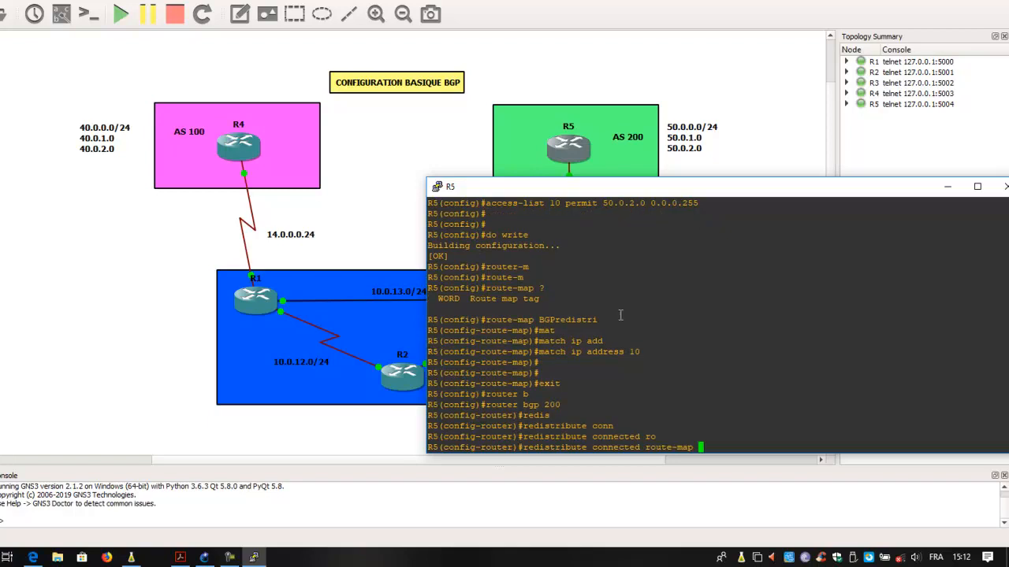
drag(605, 319, 541, 320)
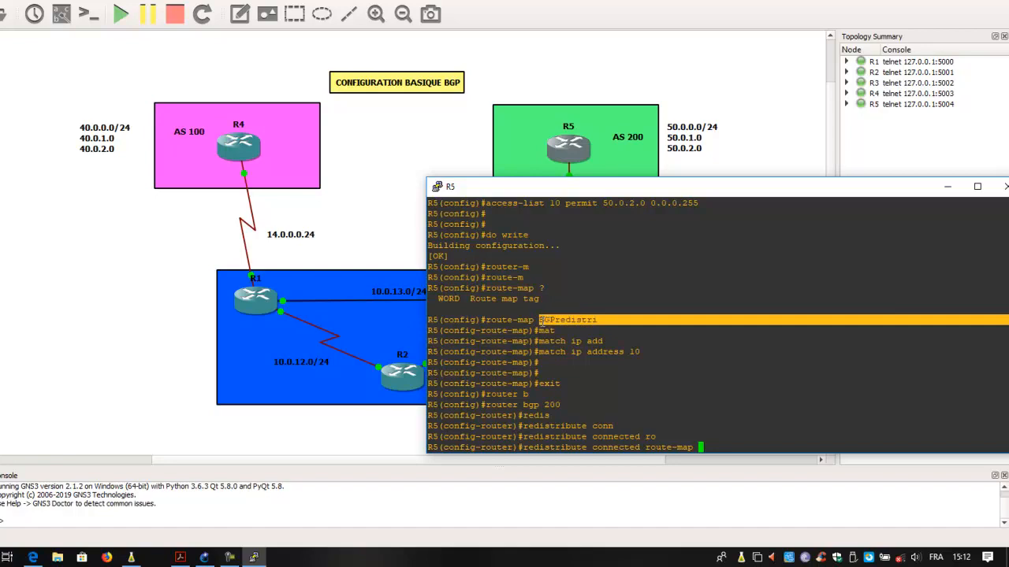
right_click(541, 320)
key(Return)
- Save R5's BGP configuration with do write and return to privileged mode with end
text(do write)
key(Return)
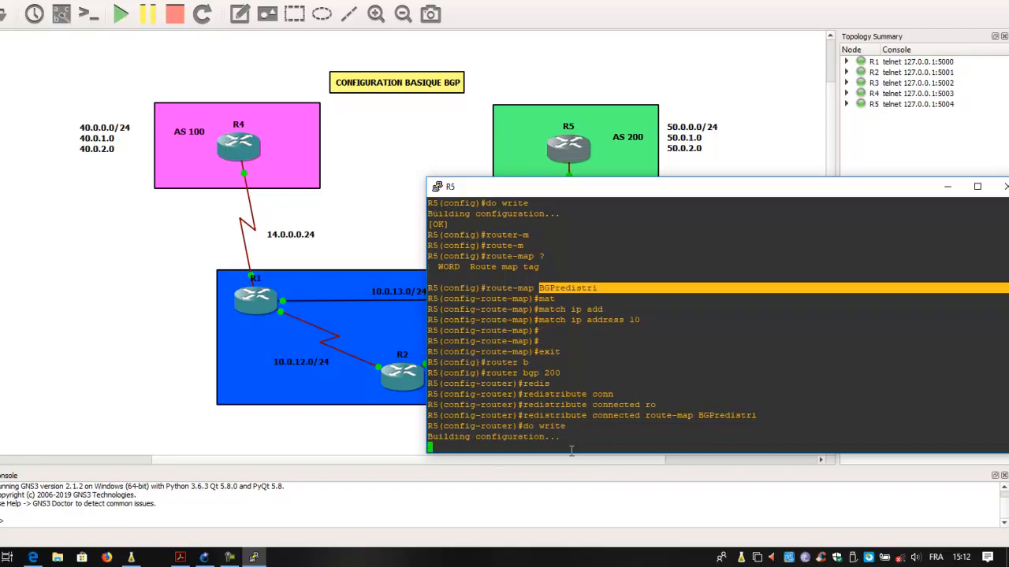
text(end)
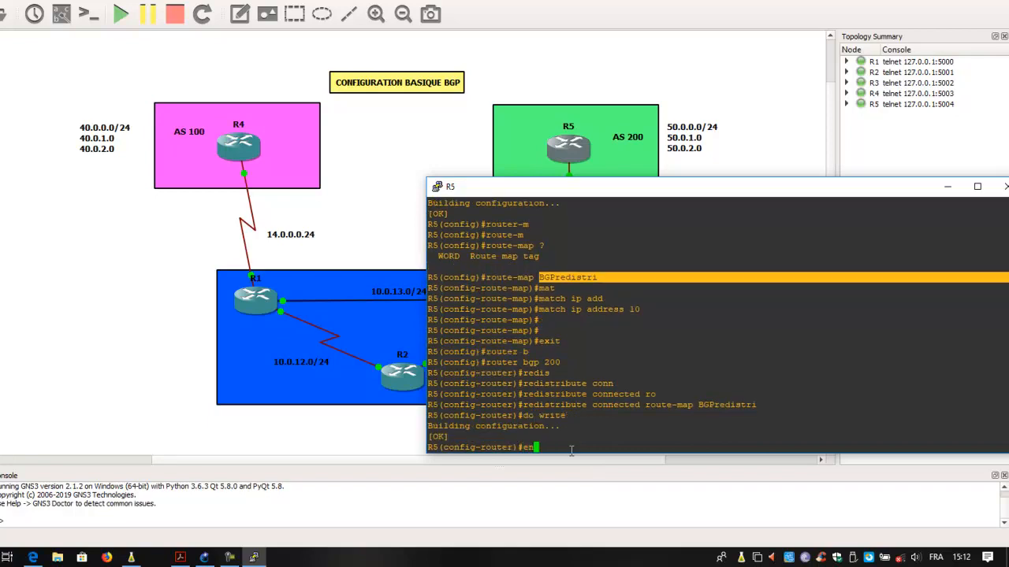
key(Return)
key(Return)
key(Return)
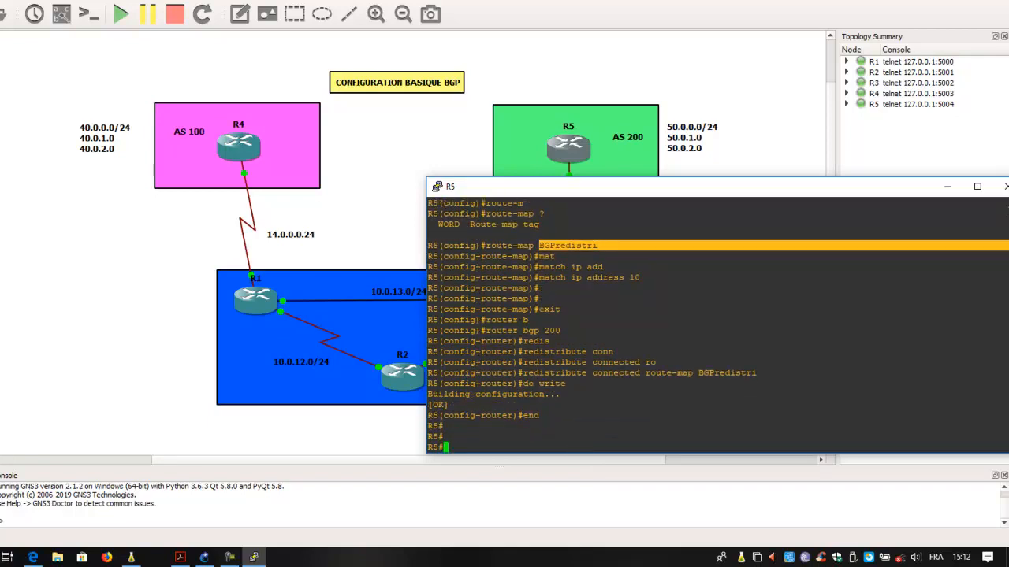
- Switch from R5's console to R3's, display its table with show ip route and highlight the BGP routes to R5's networks
click(1005, 187)
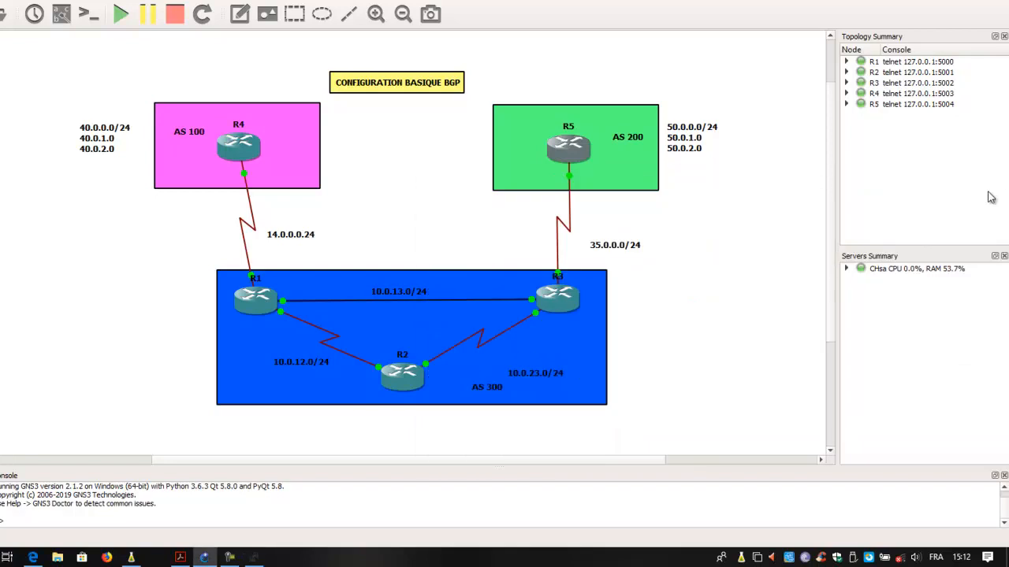
right_click(570, 310)
click(622, 55)
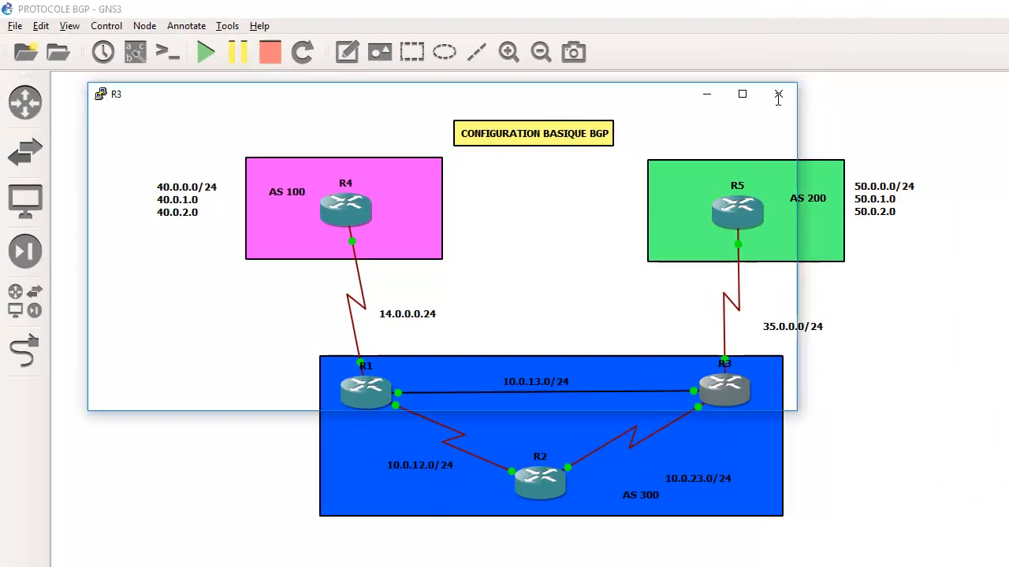
text(sh)
key(Tab)
text(ip ro)
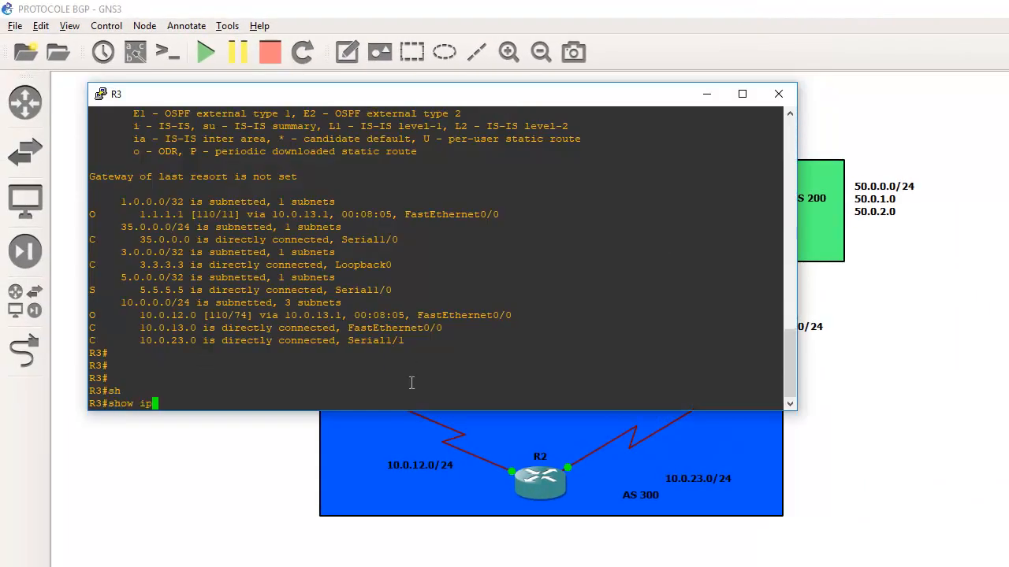
key(Tab)
key(Return)
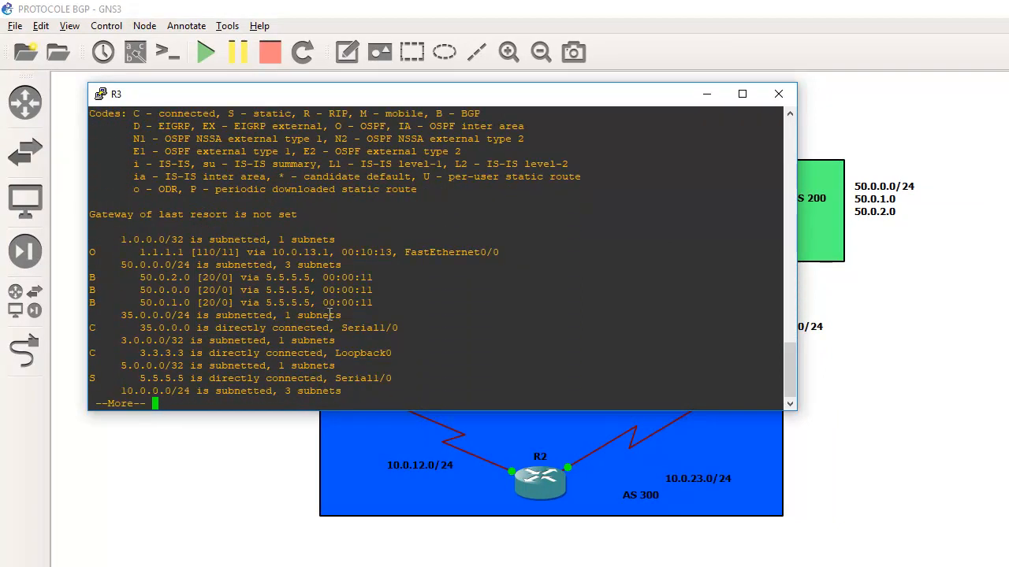
drag(91, 279, 376, 308)
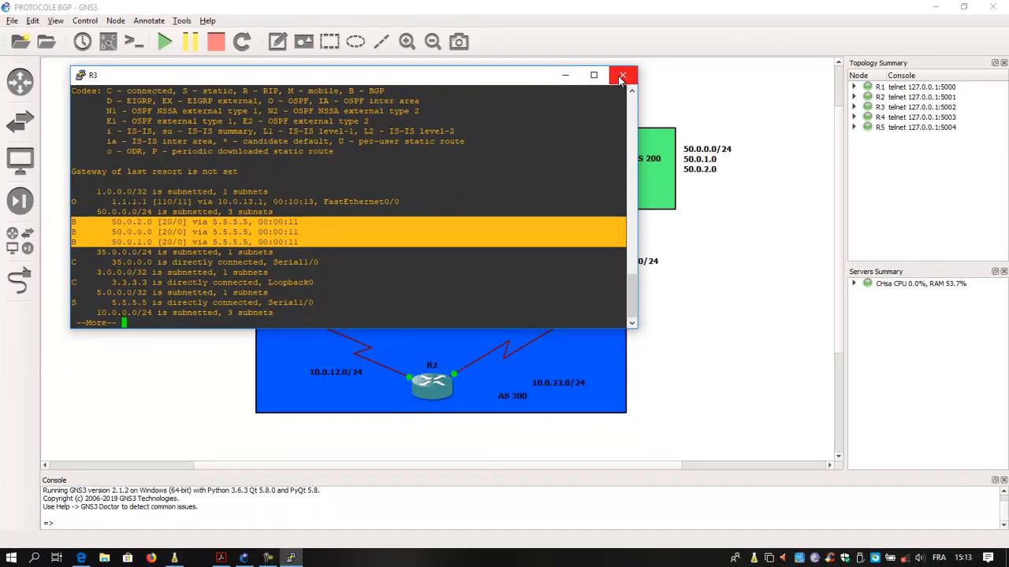
click(778, 94)
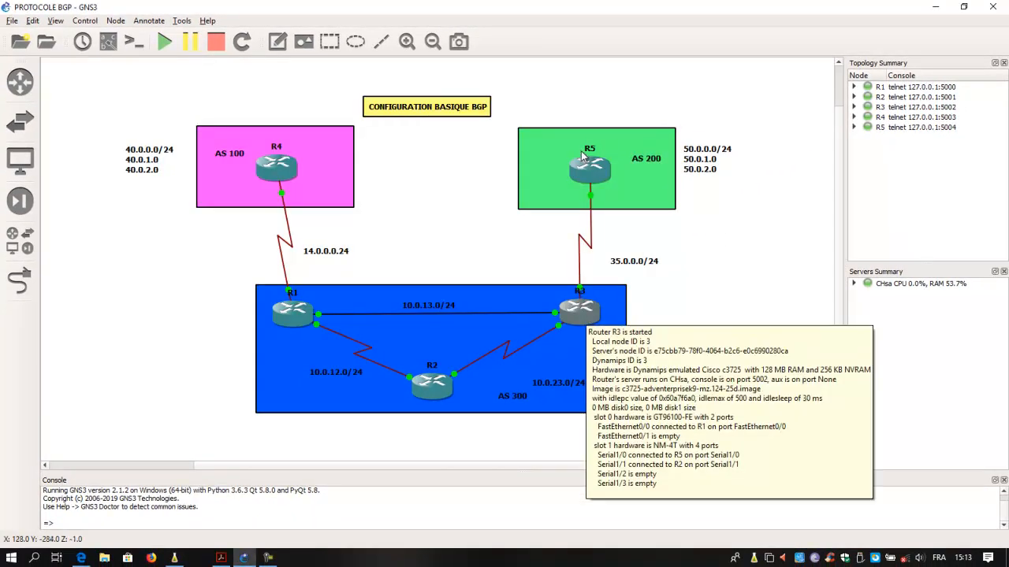
- Reopen R3's console and display its BGP table with show bgp to check the entries for R4's and R5's networks
mouse_move(593, 177)
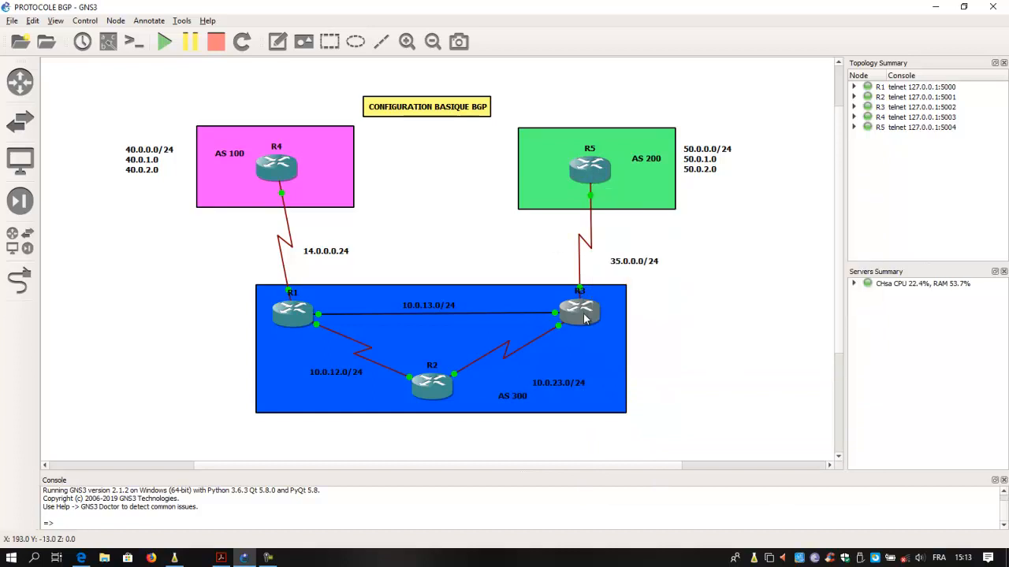
right_click(584, 318)
click(599, 84)
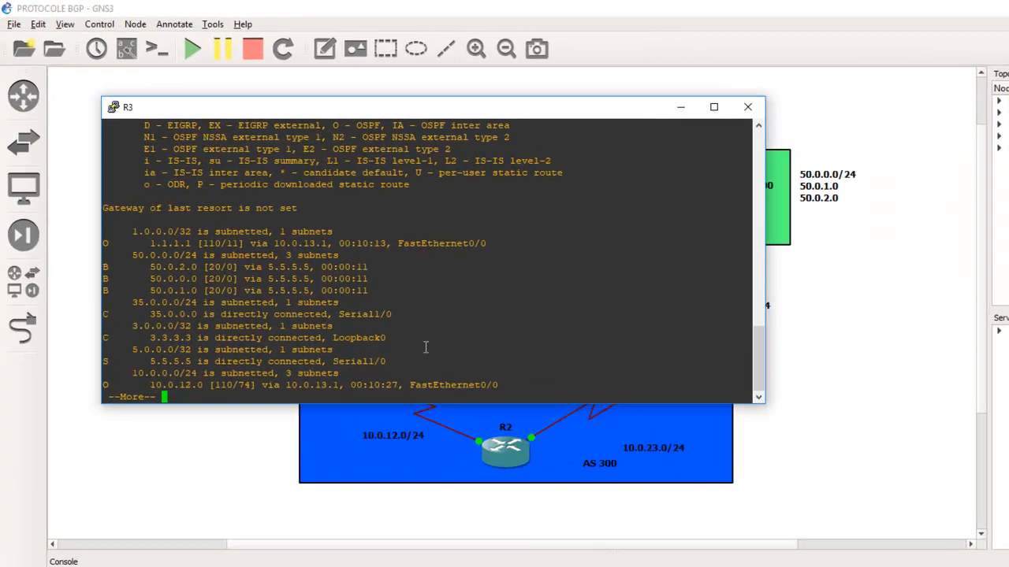
key(Return)
key(Return)
key(Return)
key(Return)
key(Return)
text(shh)
key(BackSpace)
text(ow )
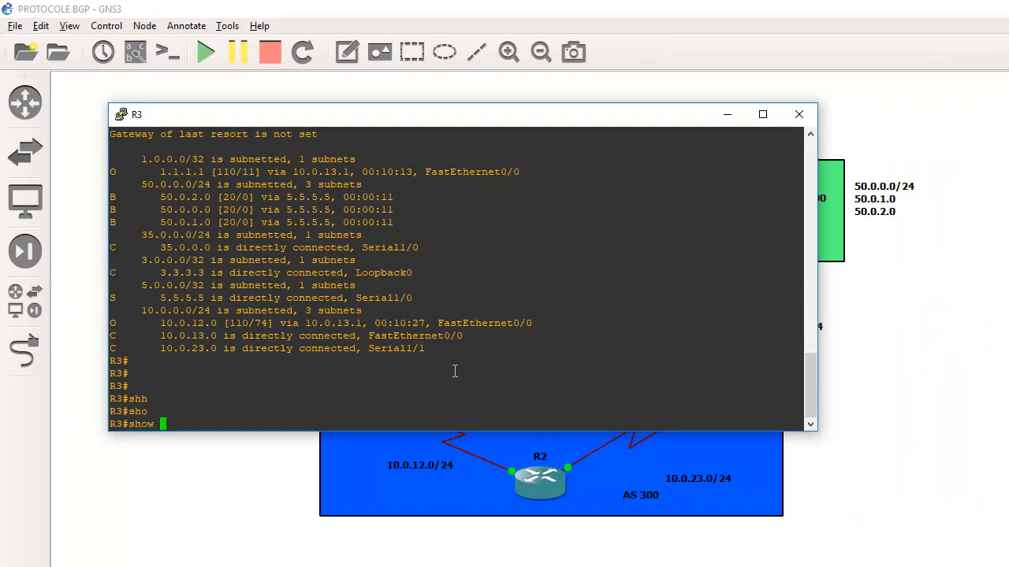
text(bg)
key(Tab)
key(Return)
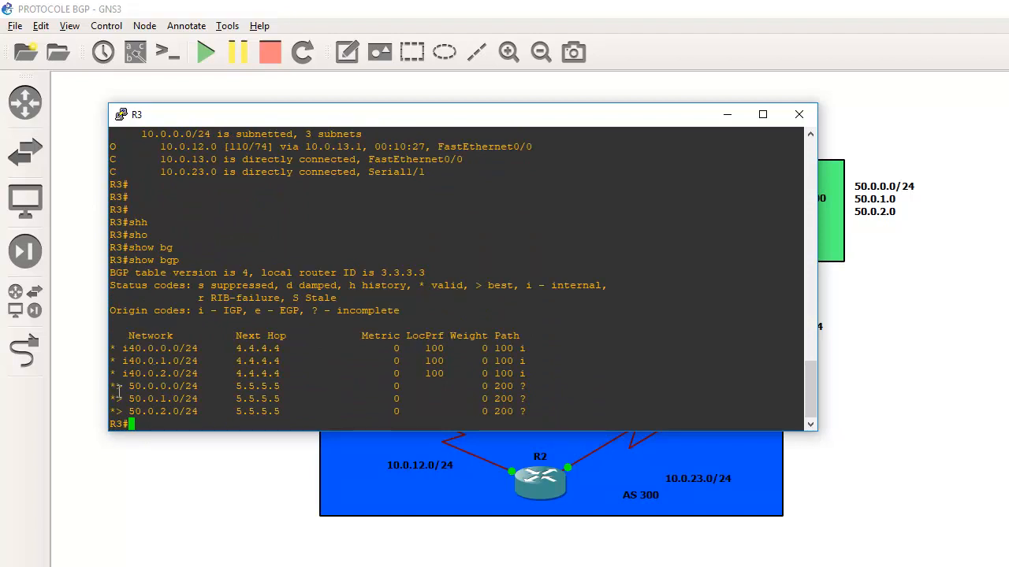
click(798, 114)
- Open R1's console and display its BGP table with show bgp to check for R5's networks
right_click(365, 396)
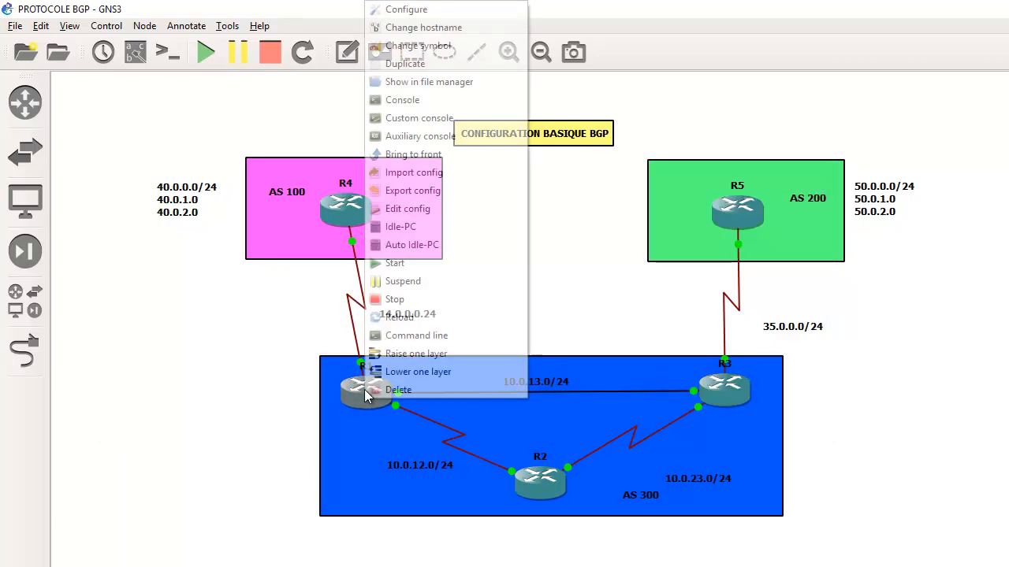
click(398, 100)
text(sh)
key(Tab)
text(ip)
key(BackSpace)
key(BackSpace)
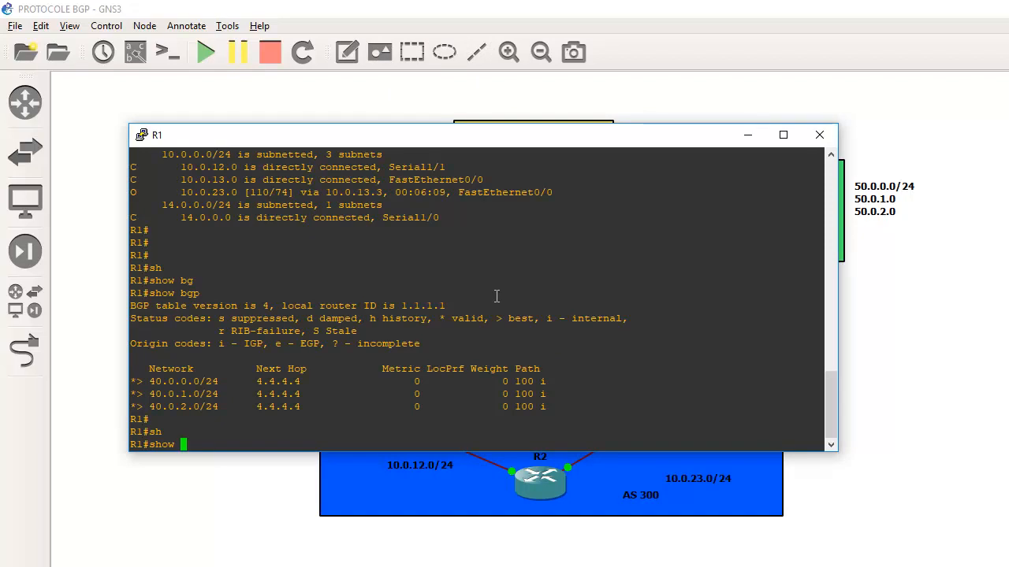
text(b)
key(Tab)
text(g)
key(Tab)
text(p)
key(Return)
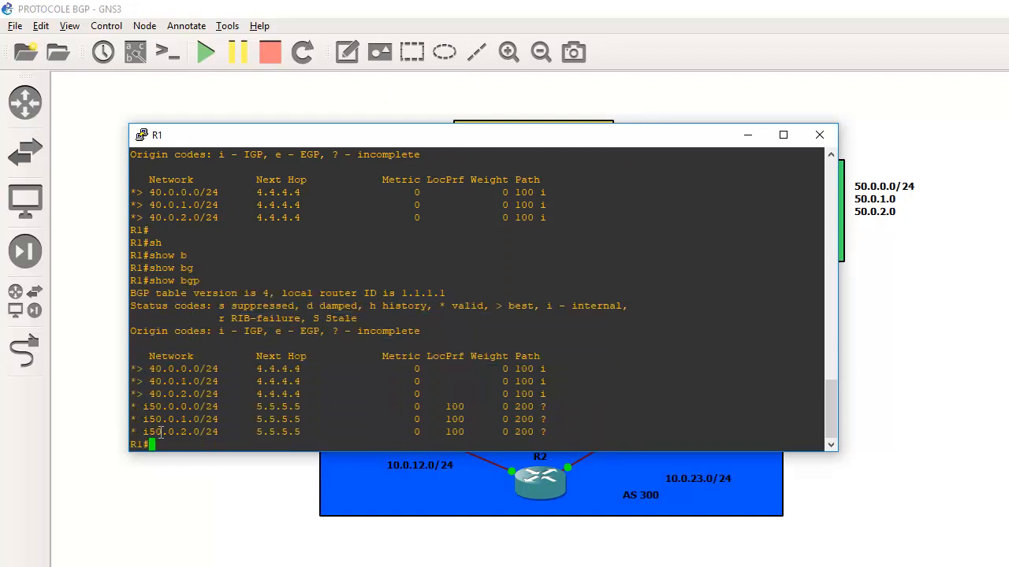
- Highlight the entries for R5's networks in R1's BGP table, close the console and reopen it from the topology
drag(135, 407, 242, 419)
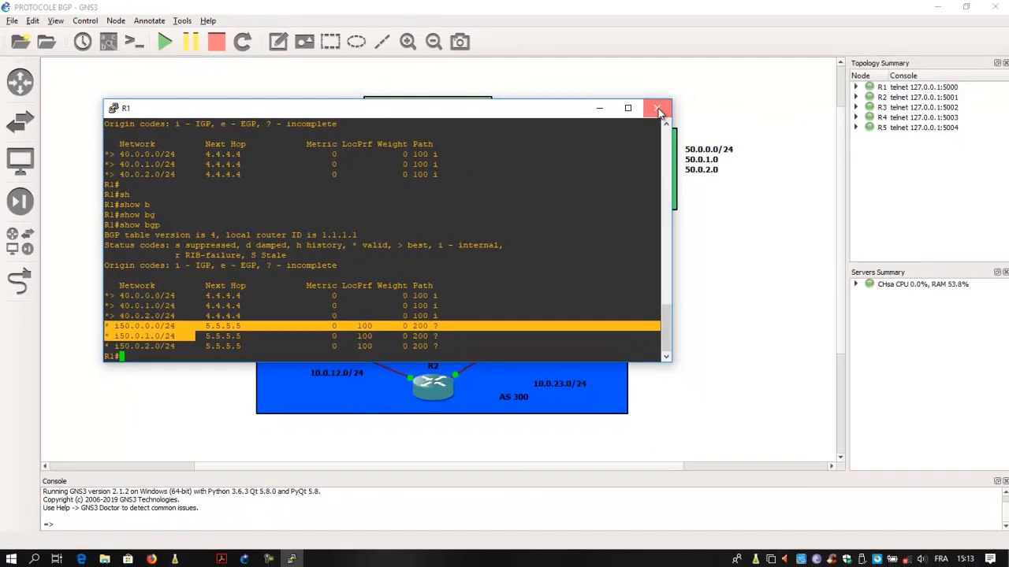
click(819, 135)
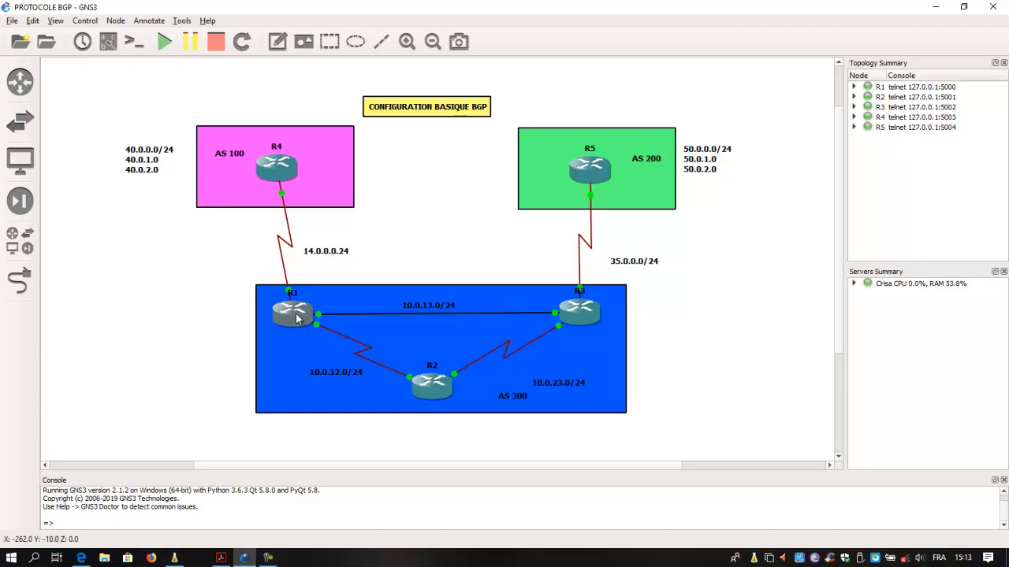
right_click(292, 319)
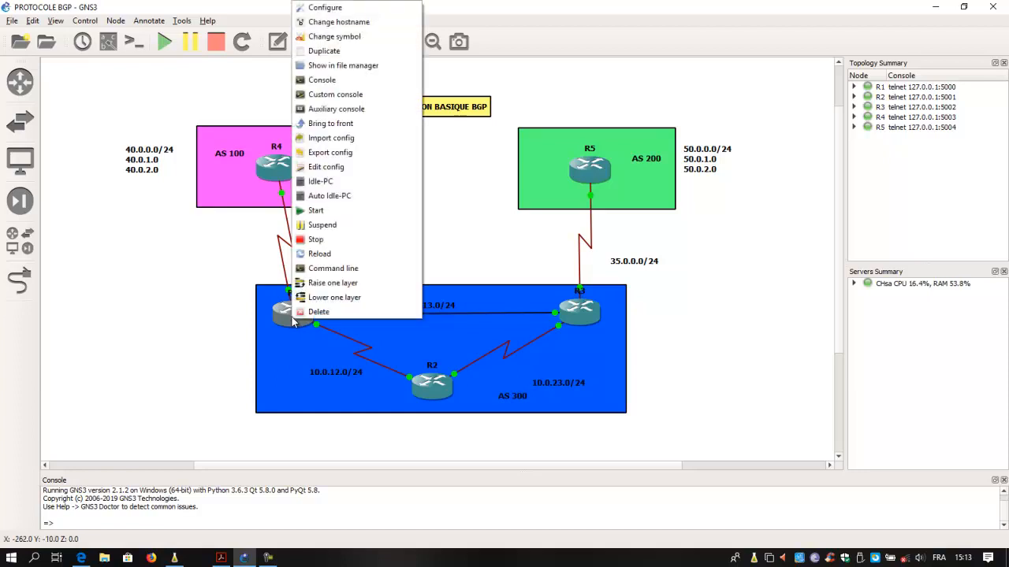
click(328, 81)
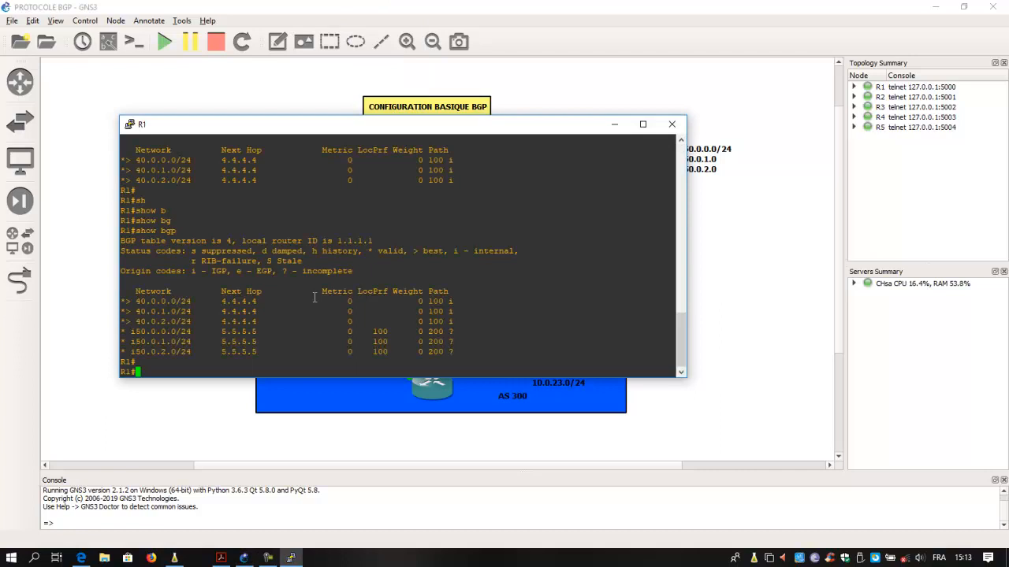
- Examine the next hops in R1's BGP table against the R1, R3, R4 and R5 links in the topology, and close R1's console
drag(321, 126, 226, 139)
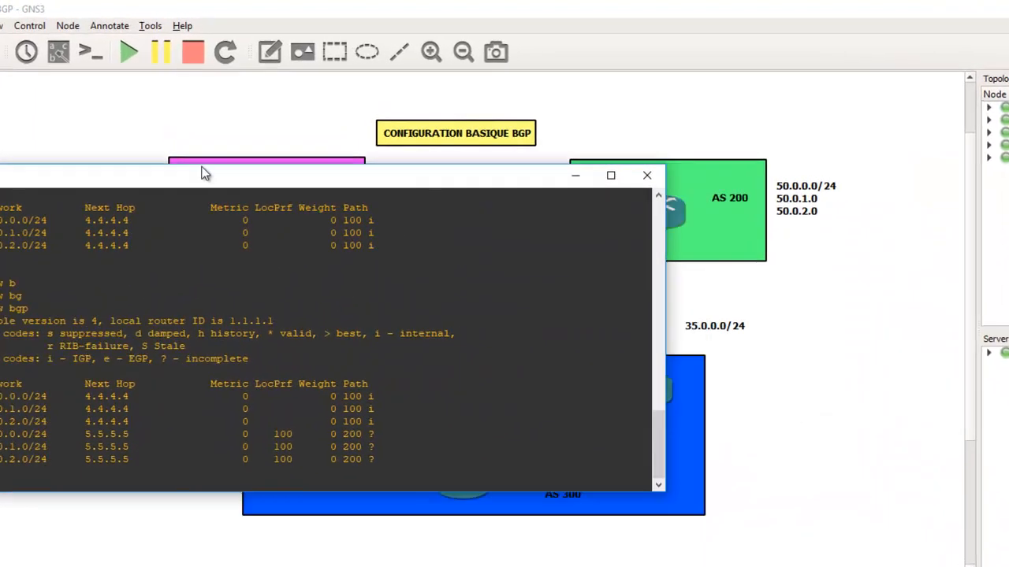
drag(204, 173, 197, 169)
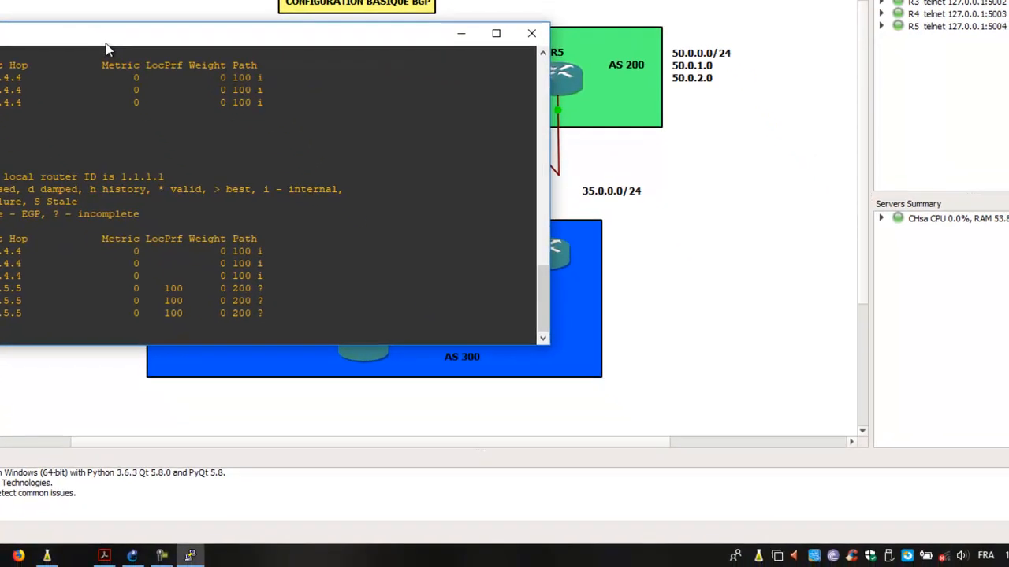
drag(106, 49, 464, 174)
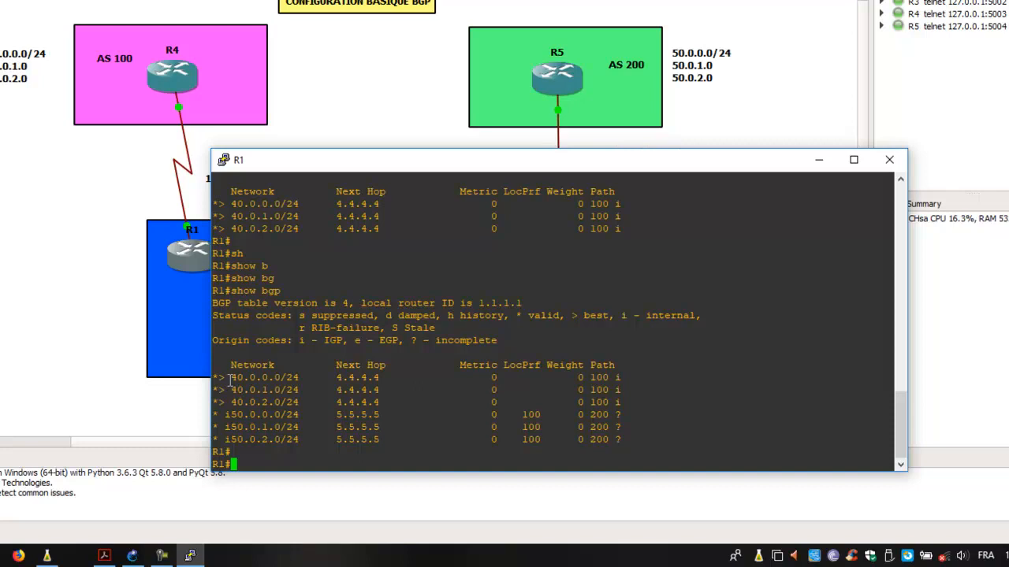
drag(521, 168, 323, 137)
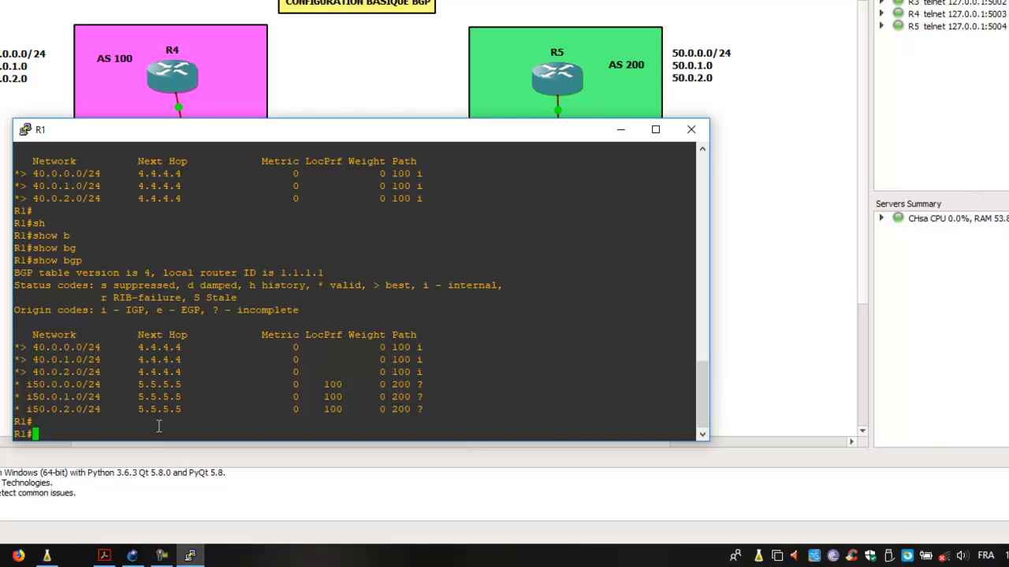
drag(326, 134, 468, 327)
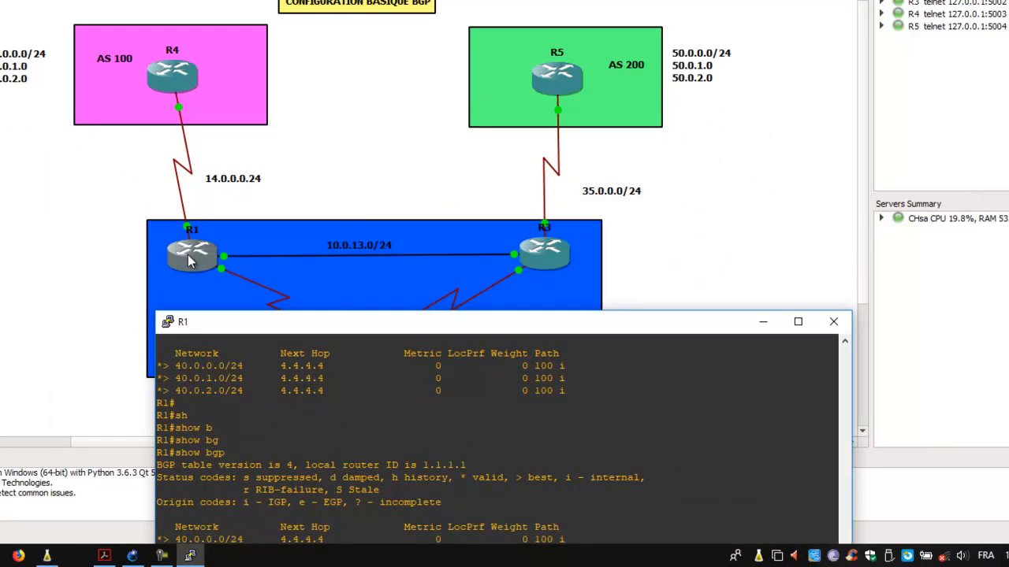
drag(393, 325, 545, 265)
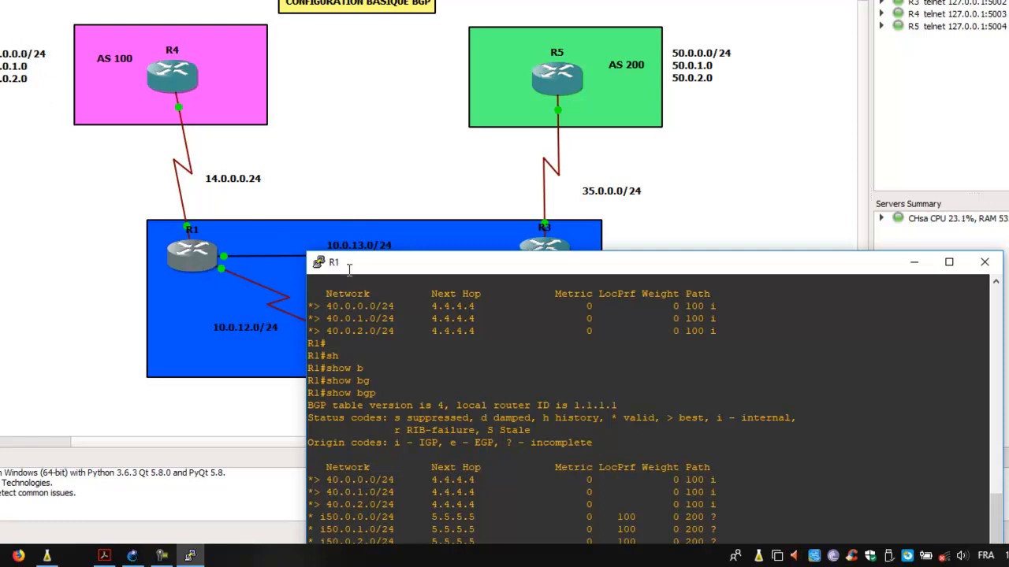
drag(416, 272, 118, 167)
drag(253, 167, 287, 281)
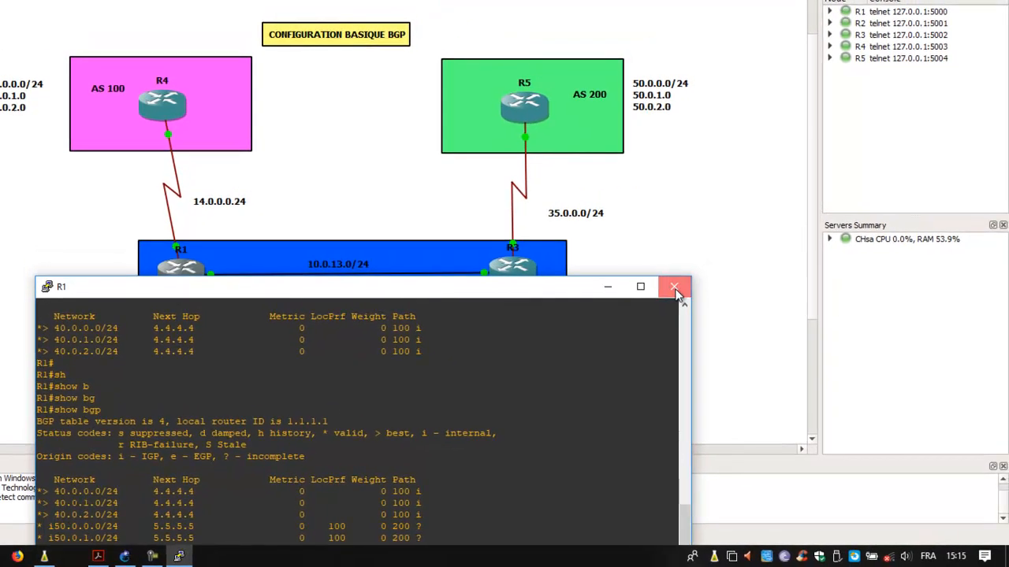
click(675, 288)
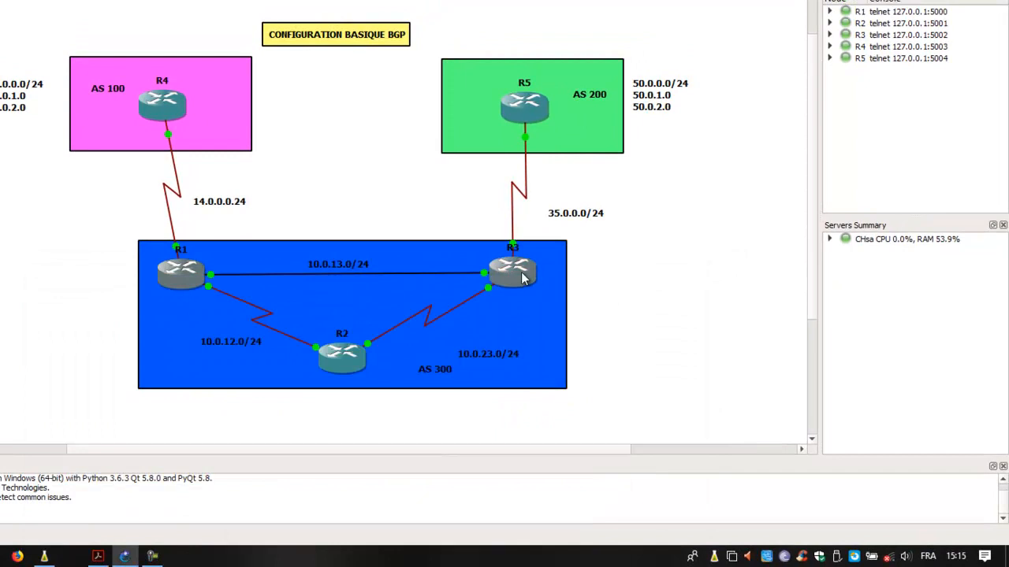
- Open R3's console and enter global configuration mode with configure terminal
right_click(523, 278)
click(577, 5)
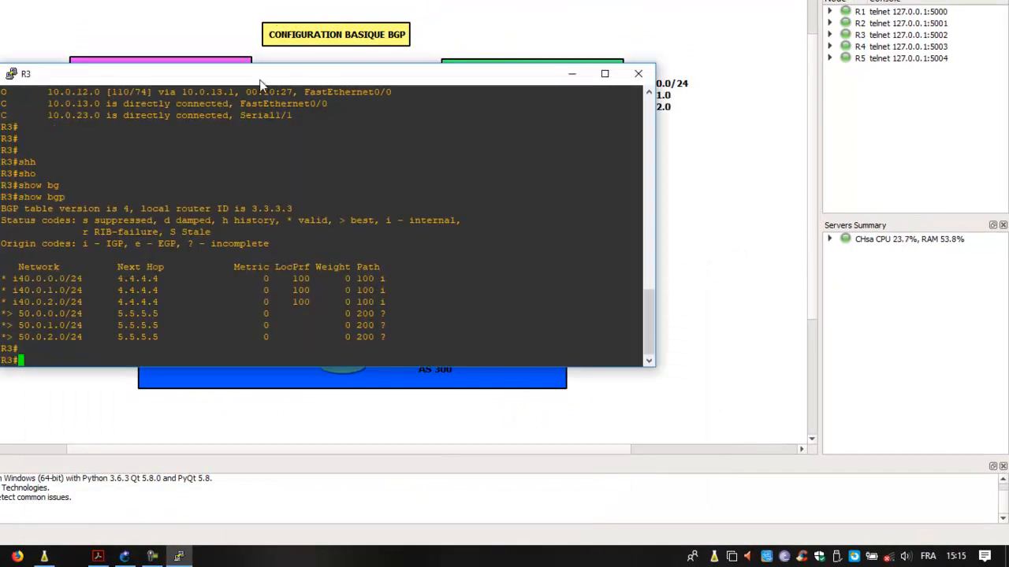
drag(263, 80, 643, 125)
text(confi)
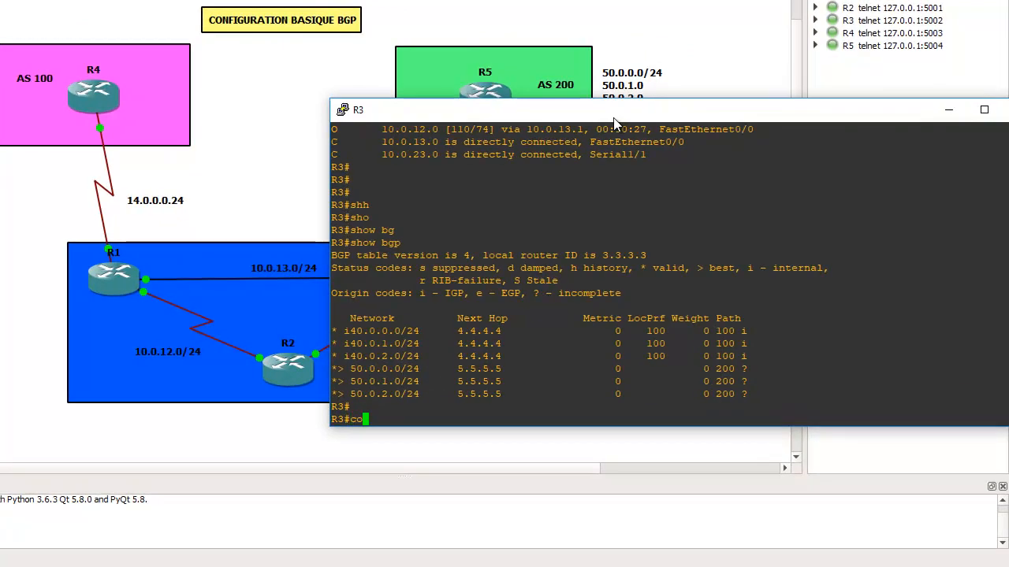
key(Tab)
text(t)
key(Tab)
key(Return)
- Enter R3's BGP router configuration for AS 300 with router bgp 300
text(router)
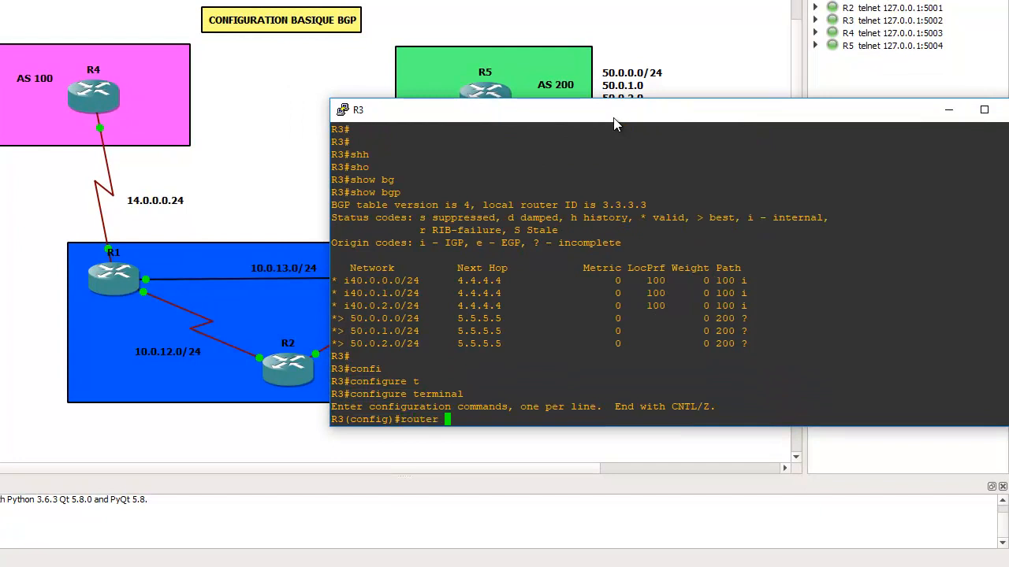
text( b)
key(Tab)
text(300)
key(Return)
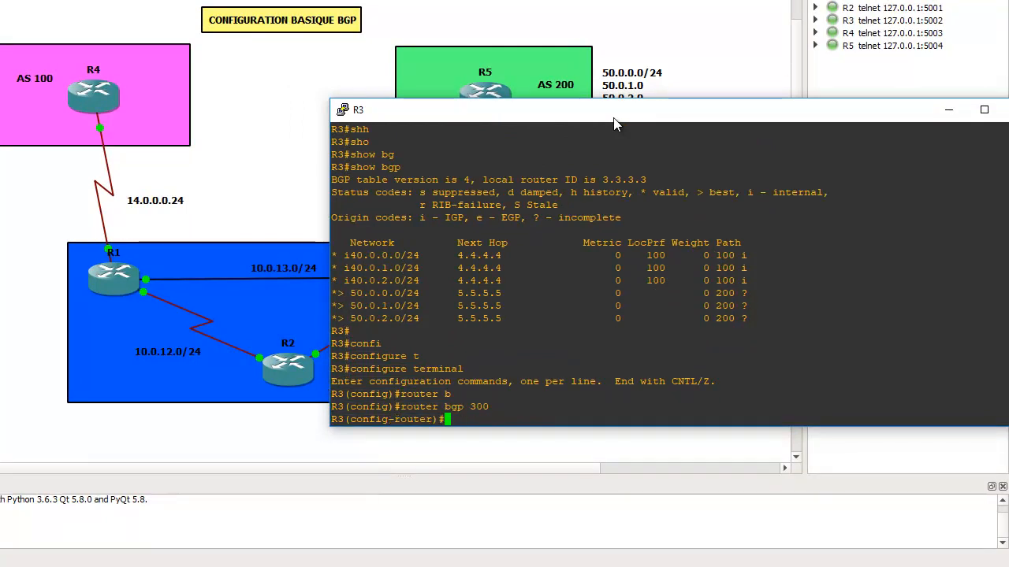
- Make R3 advertise itself as next hop to R1 with neighbor 1.1.1.1 next-hop-self
text(nei)
key(Tab)
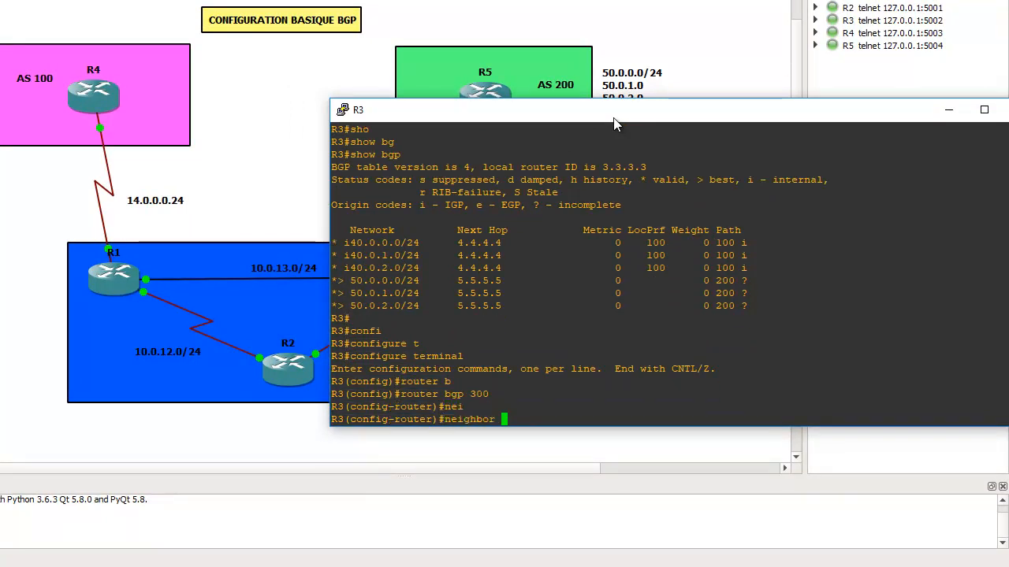
text(1.1.1.1 )
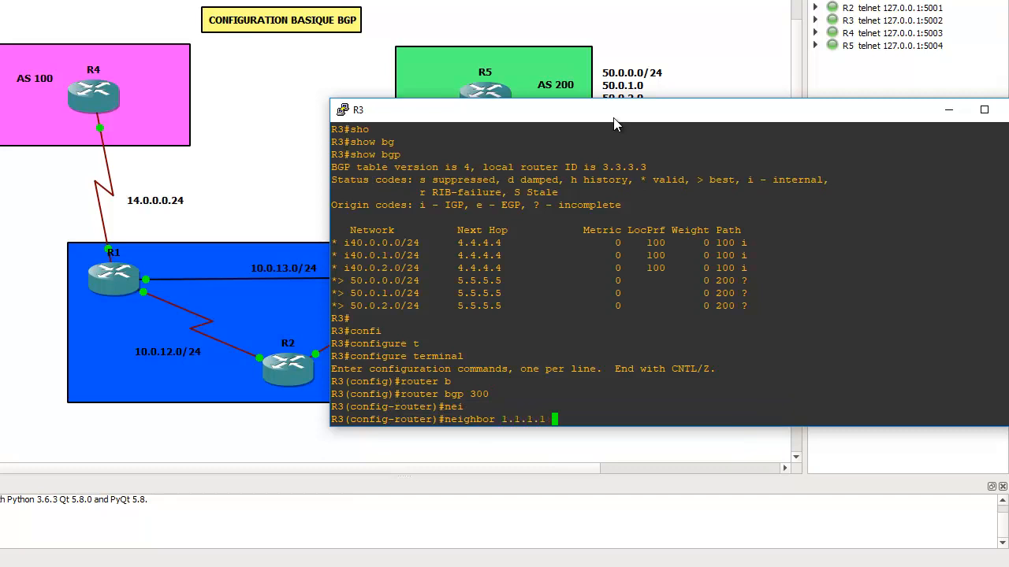
text(nex)
key(Tab)
text(s)
key(Tab)
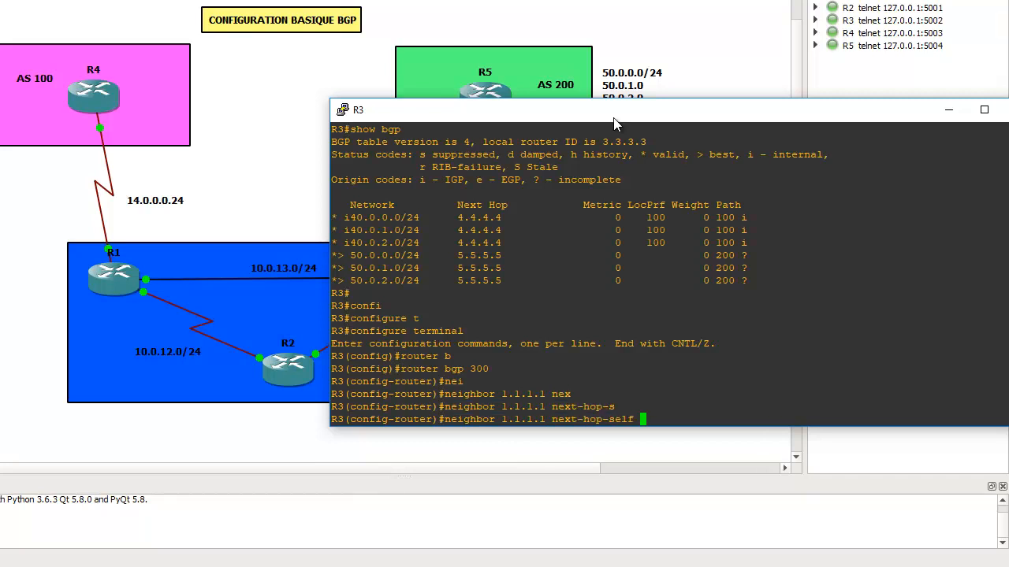
key(Return)
key(Return)
- Save R3's configuration with do write and close its console
text(do wri)
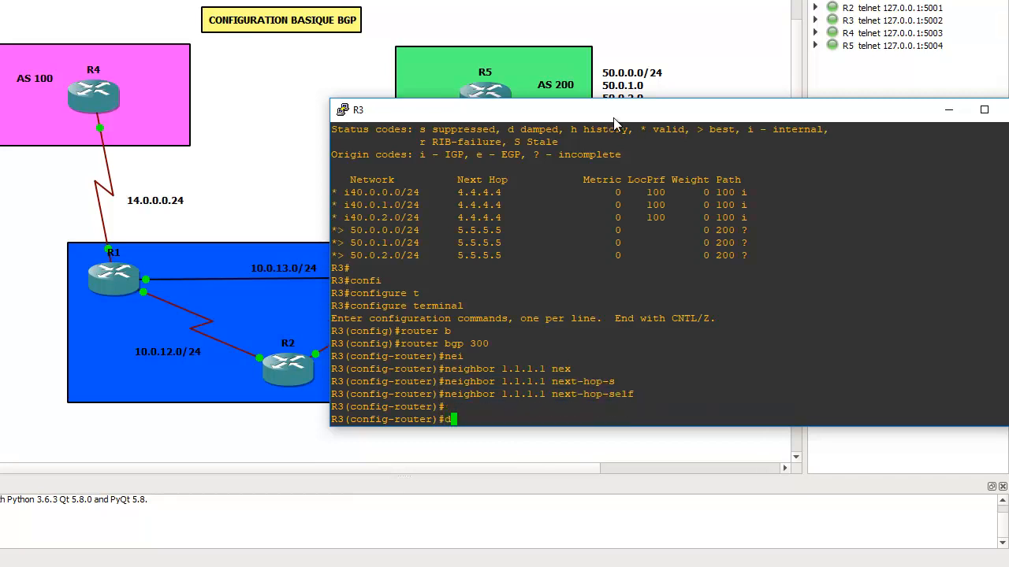
text(te)
key(Return)
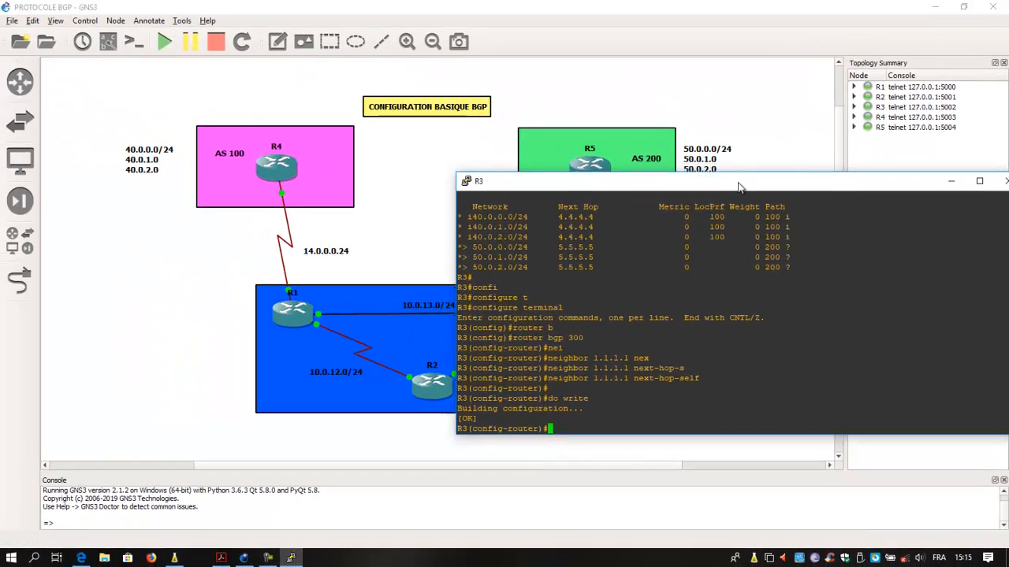
drag(739, 186, 615, 204)
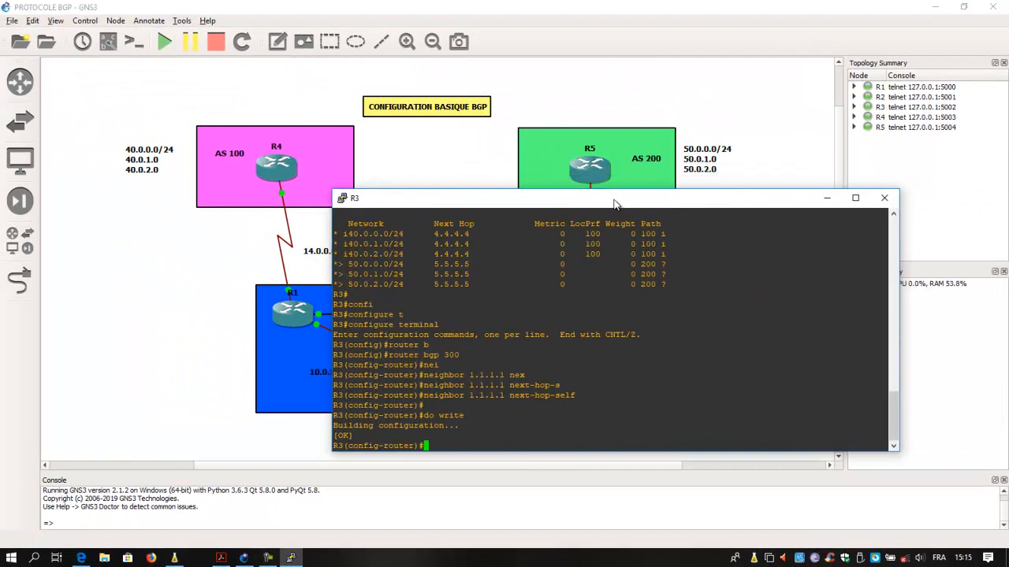
click(884, 198)
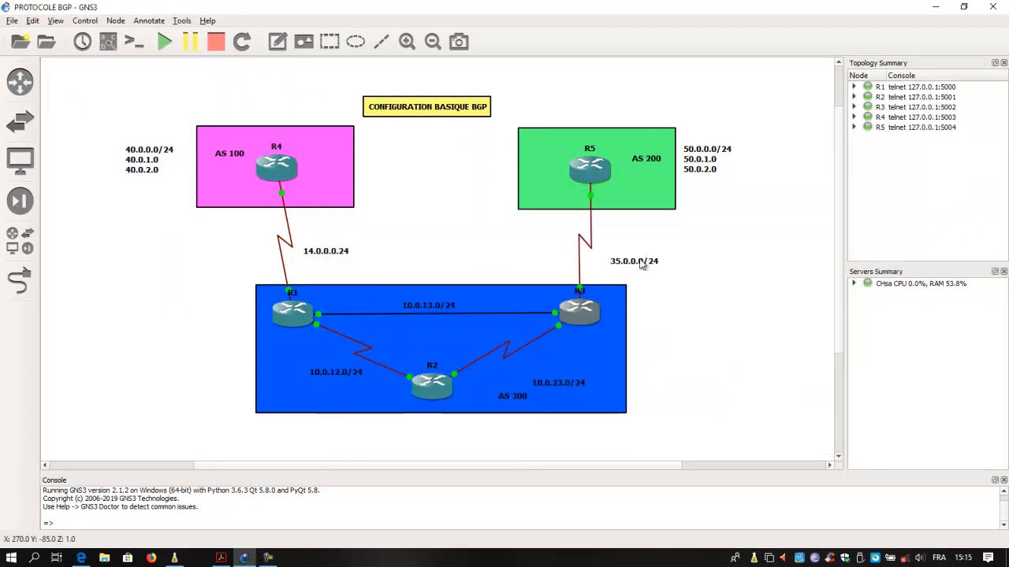
- Open R1's console and enter global configuration mode with configure terminal
right_click(288, 319)
click(326, 79)
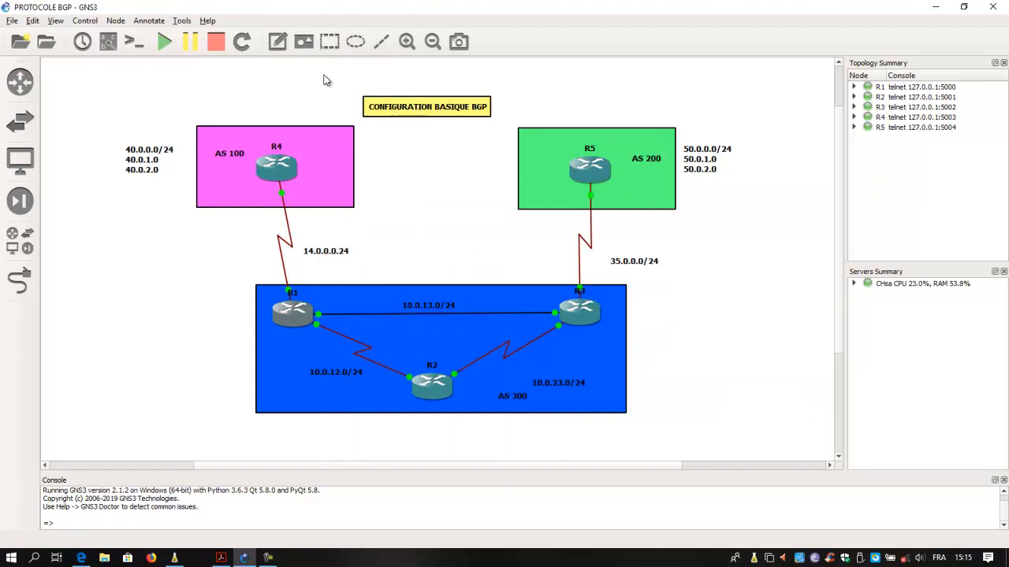
drag(386, 32, 651, 75)
text(confi)
key(Tab)
text(t)
key(Tab)
key(Return)
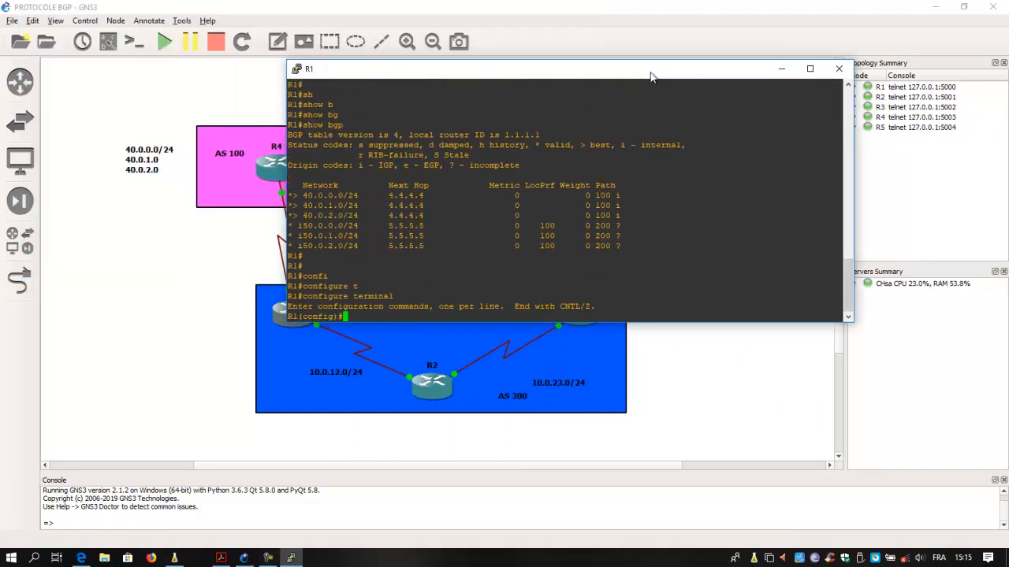
- Enter R1's BGP router configuration for AS 300 with router bgp 300
text(router b)
key(Tab)
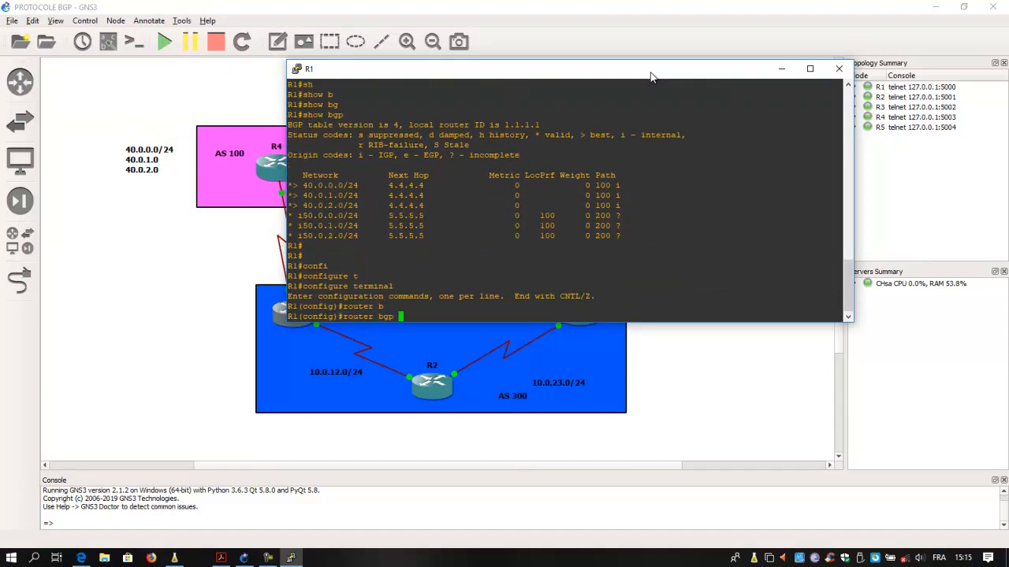
text(300)
key(Return)
- Make R1 advertise itself as next hop to R3 with neighbor 3.3.3.3 next-hop-self
text(nei)
key(Tab)
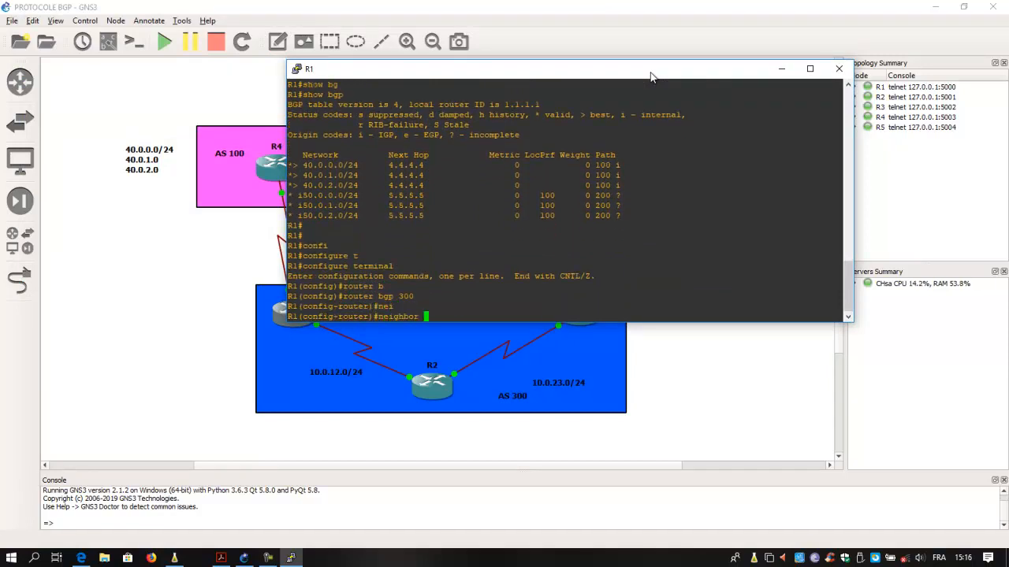
text(3.3.3.3 nex)
key(Tab)
text(se)
key(Tab)
key(Return)
key(Return)
- Save R1's configuration with do write and return to privileged mode with end
text(do write)
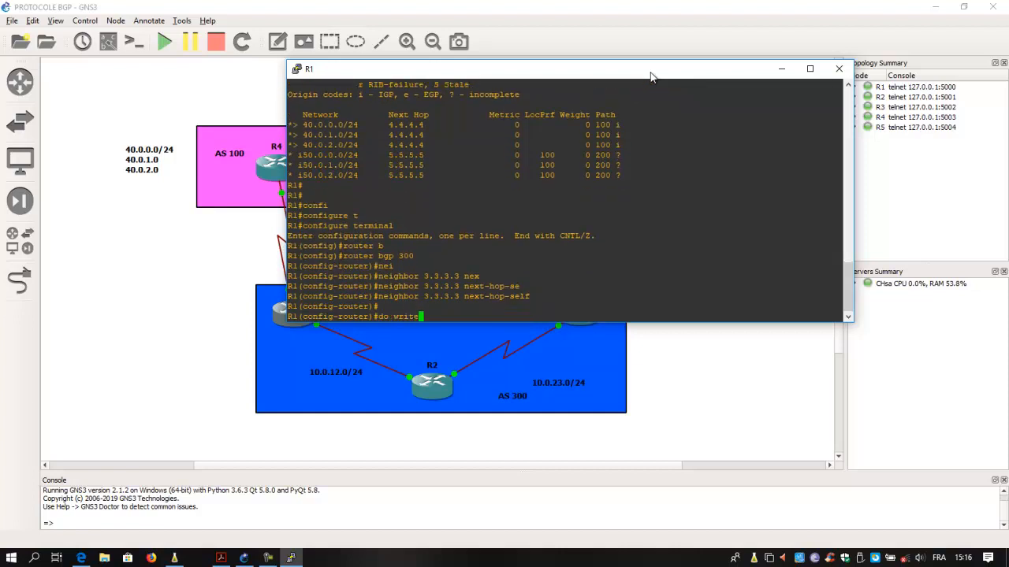
key(Return)
text(end)
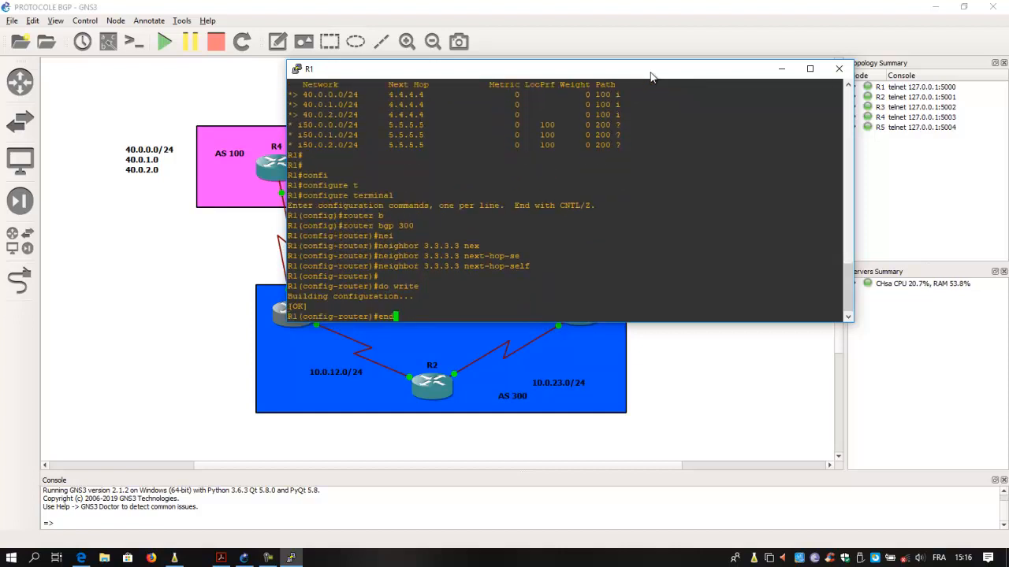
key(Return)
key(Return)
- Display R1's routing table with show ip route
text(sh)
key(Tab)
text(o)
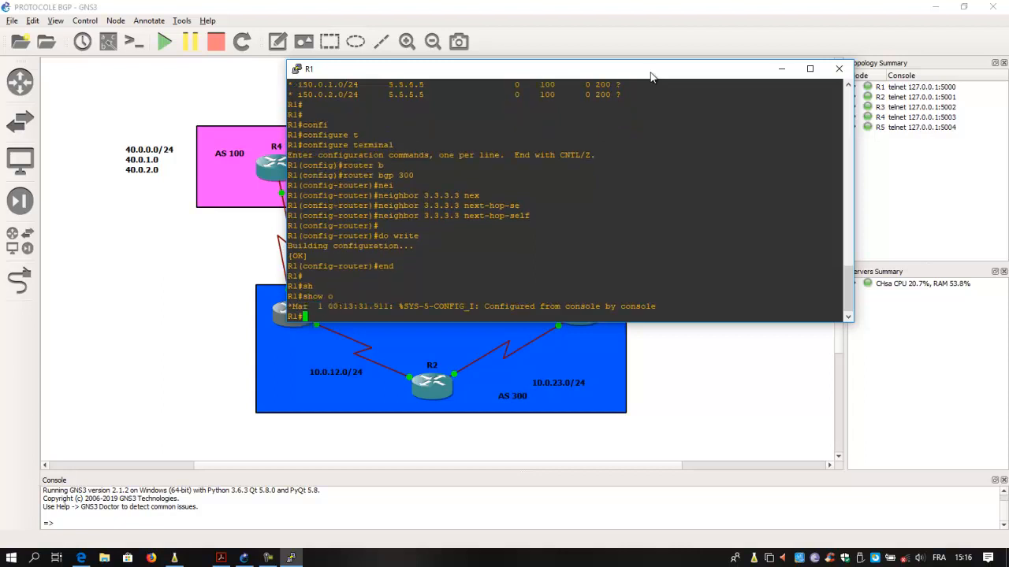
key(BackSpace)
text(ip ro)
key(Tab)
key(Return)
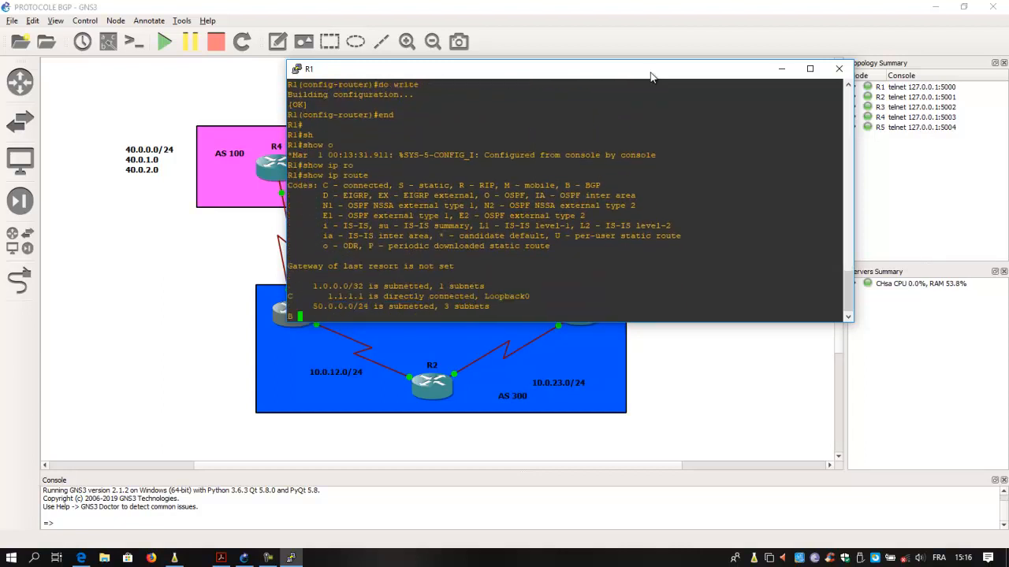
key(Return)
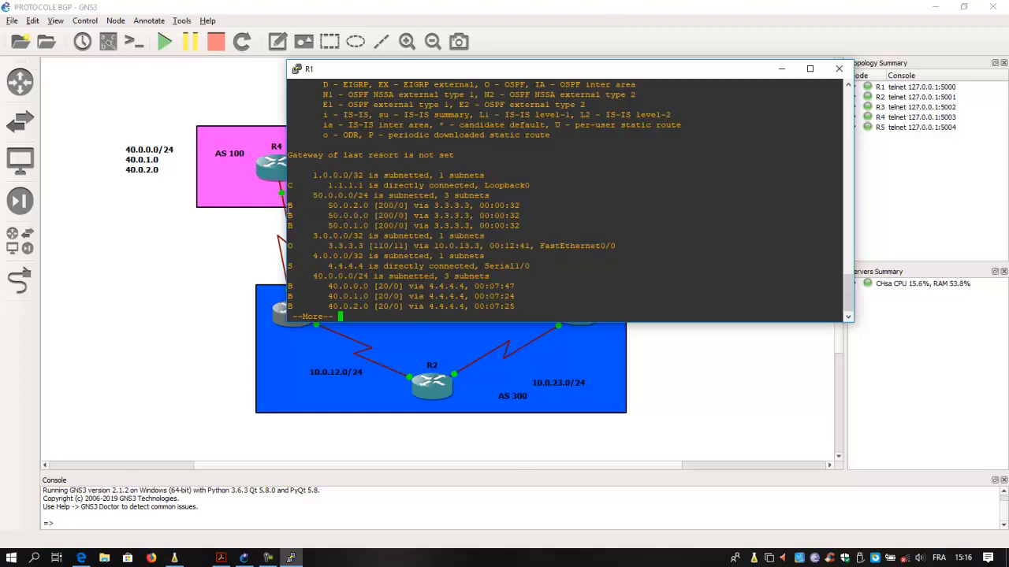
- Highlight the BGP routes to R5's 50.0.x.0 networks and page through the rest of R1's routing table
drag(288, 204, 356, 225)
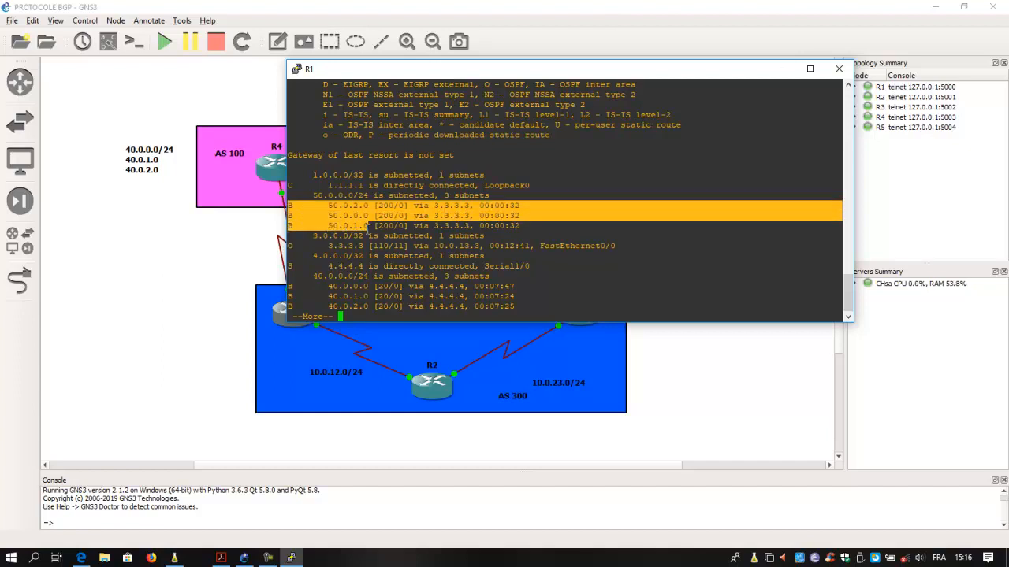
key(Return)
key(Return)
key(Return)
key(Return)
key(Return)
key(Return)
key(Return)
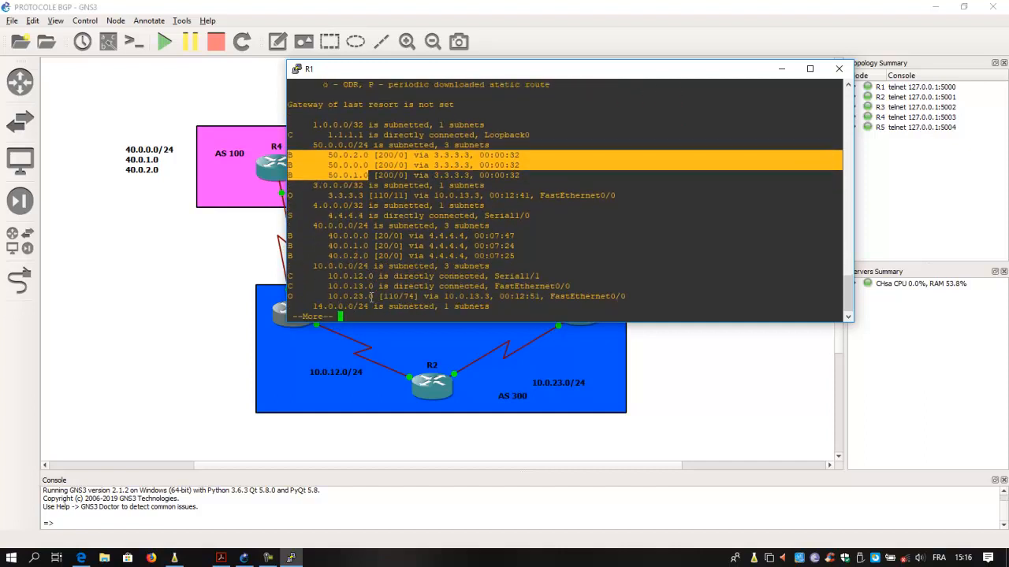
key(Return)
- Display R1's BGP table with show bgp to check the next hop of R5's networks
text(sh)
key(Tab)
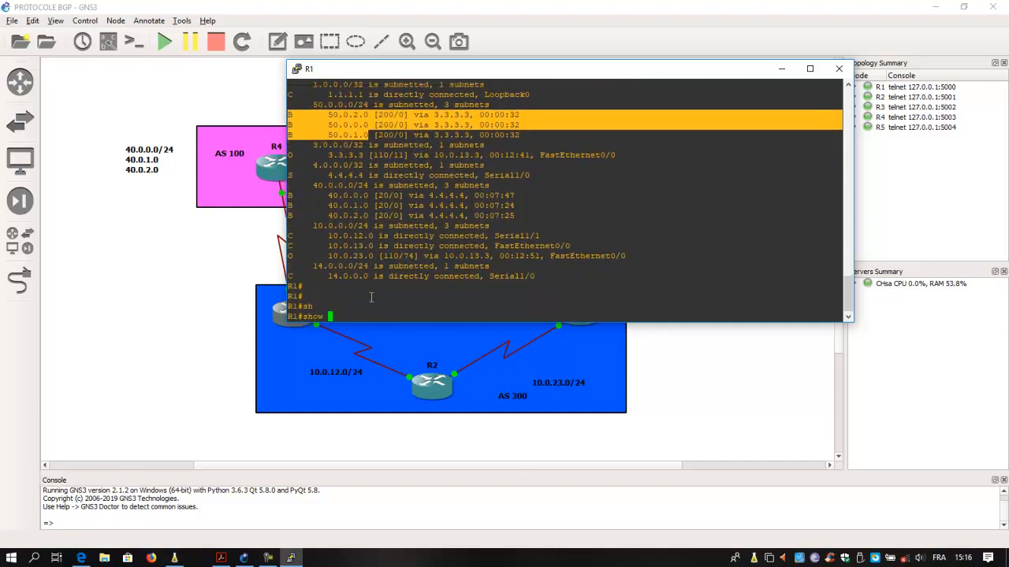
text(b)
key(Tab)
text(g)
key(Tab)
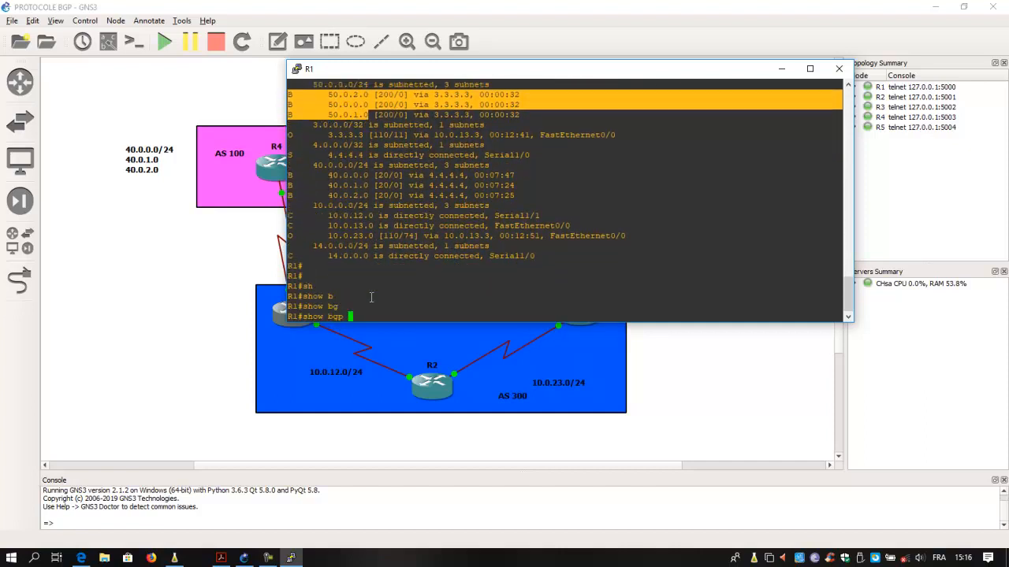
key(Return)
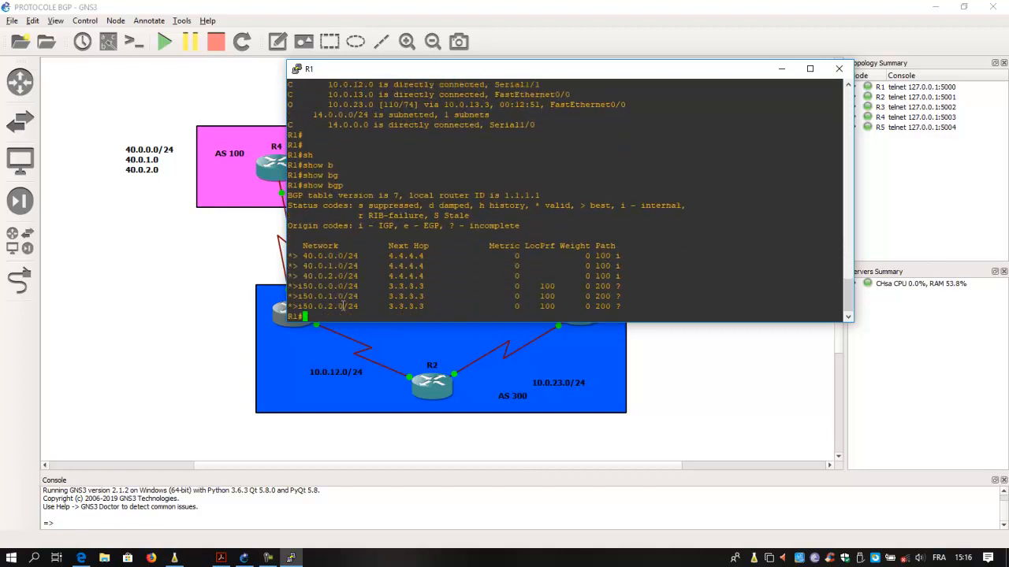
- Highlight the 50.0.x.0 entries in R1's BGP table and move the console down to uncover the AS 100 and AS 200 networks
drag(291, 286, 298, 307)
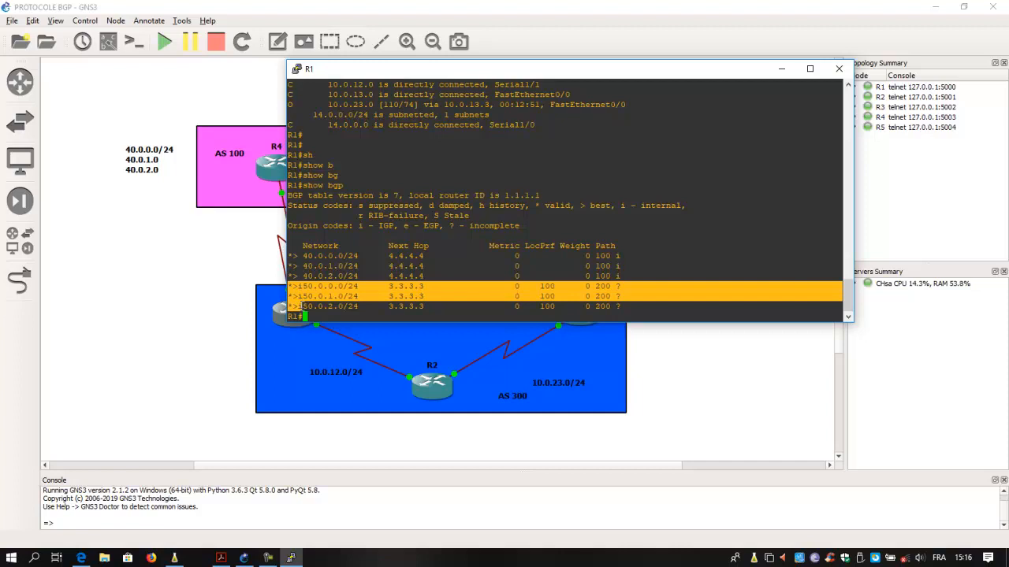
click(393, 315)
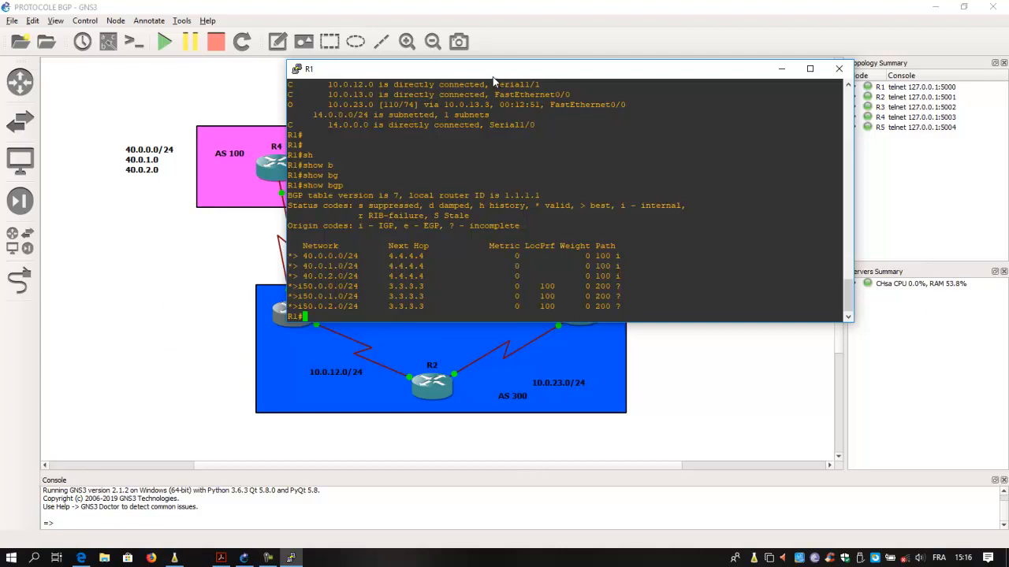
drag(493, 78, 372, 209)
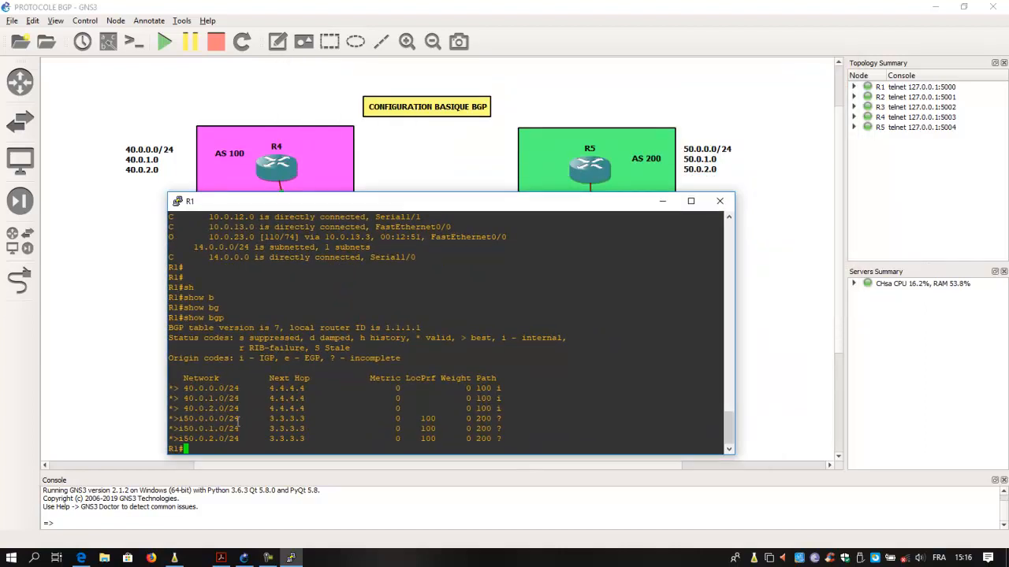
- Move R5's network label below AS 300 and back beside AS 200, and bring R1's console to the front again
drag(708, 149, 402, 454)
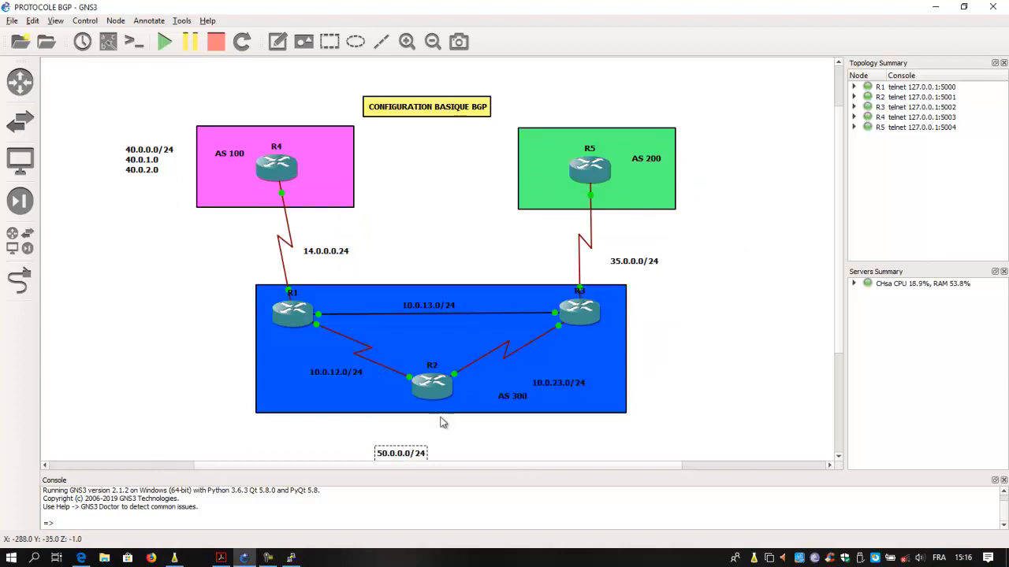
drag(419, 457, 724, 155)
click(291, 558)
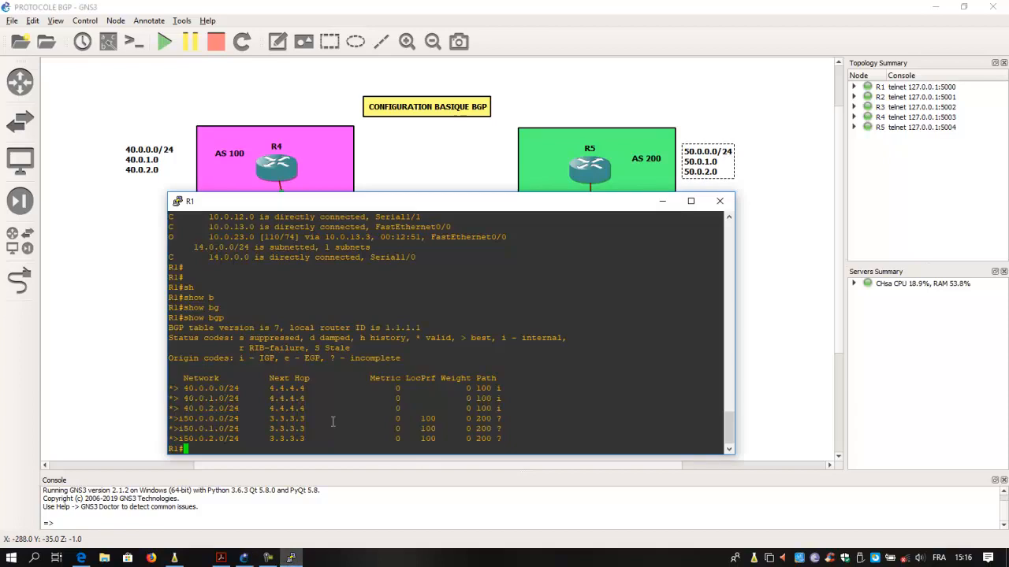
drag(522, 203, 545, 218)
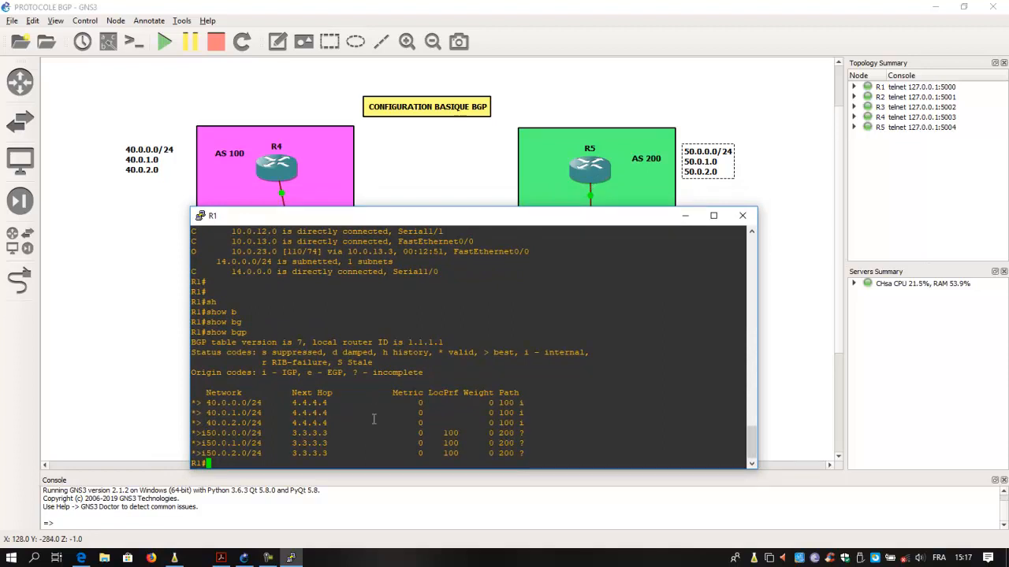
drag(562, 222, 515, 165)
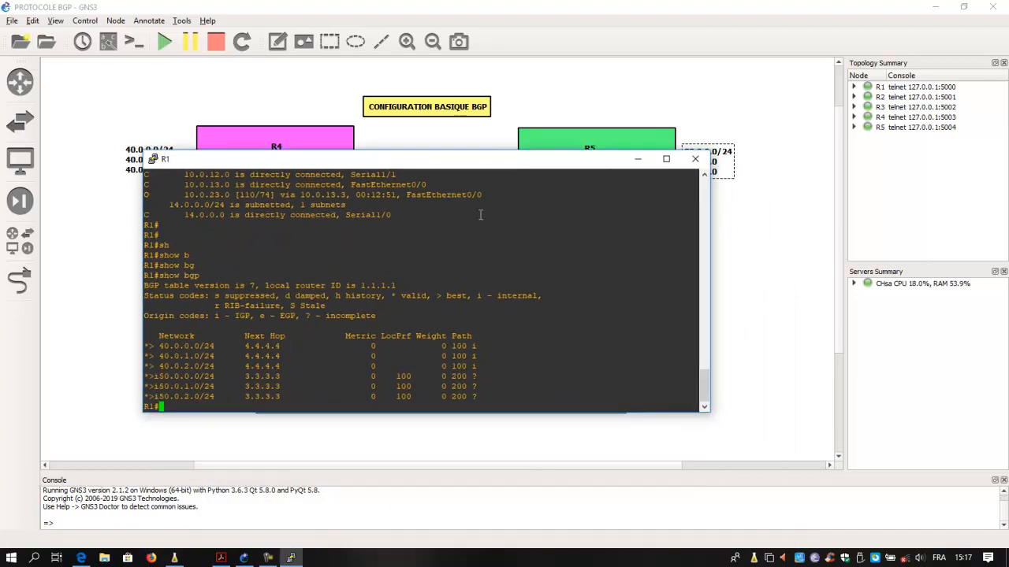
- Ping 40.0.0.1 from R1 with loopback 0 as the source and highlight the success rate
key(Return)
key(Return)
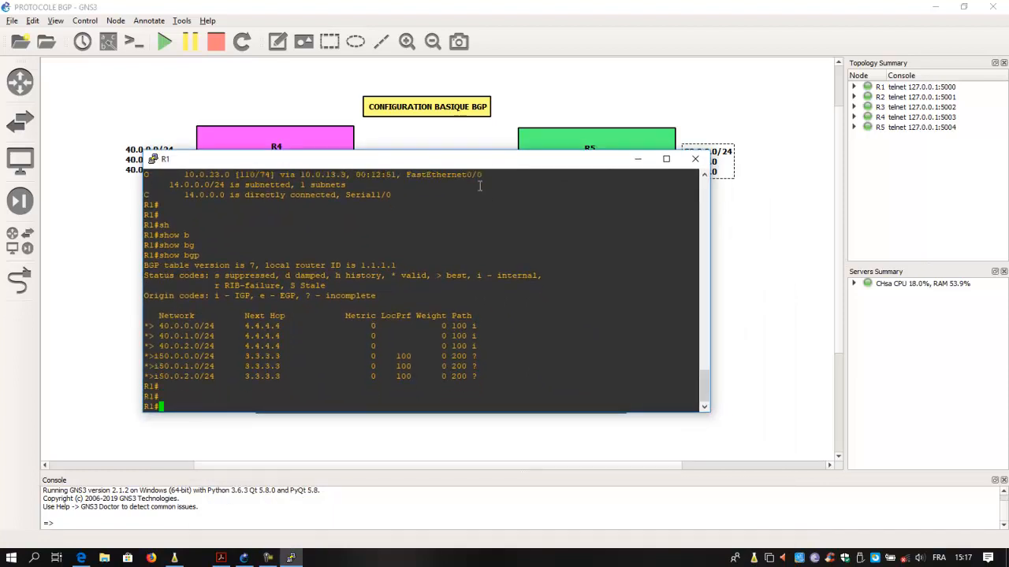
drag(475, 168, 651, 208)
text(ping )
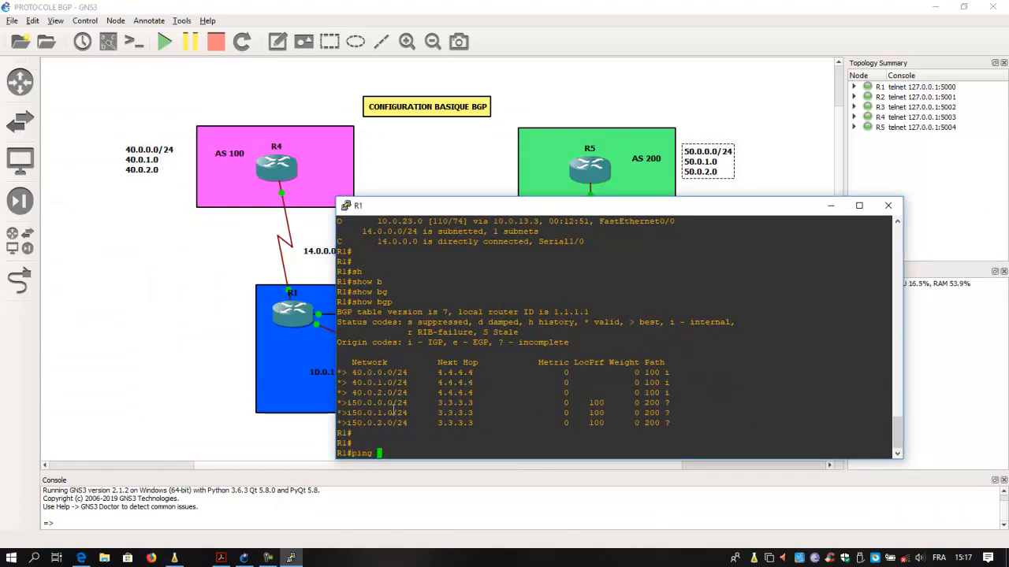
text(40.0.0.1 sou)
key(Tab)
text(lo)
key(Tab)
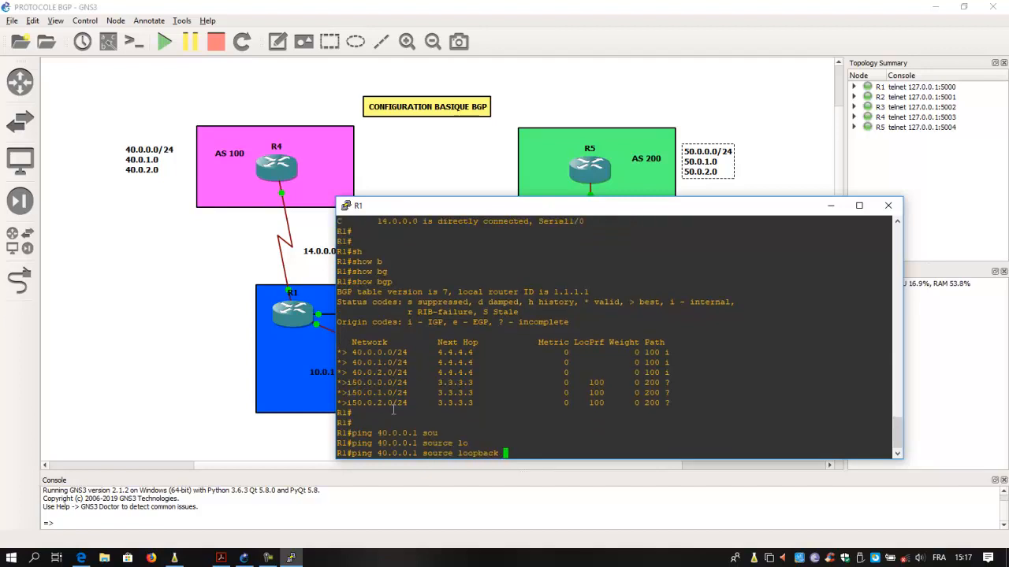
text(0)
key(Return)
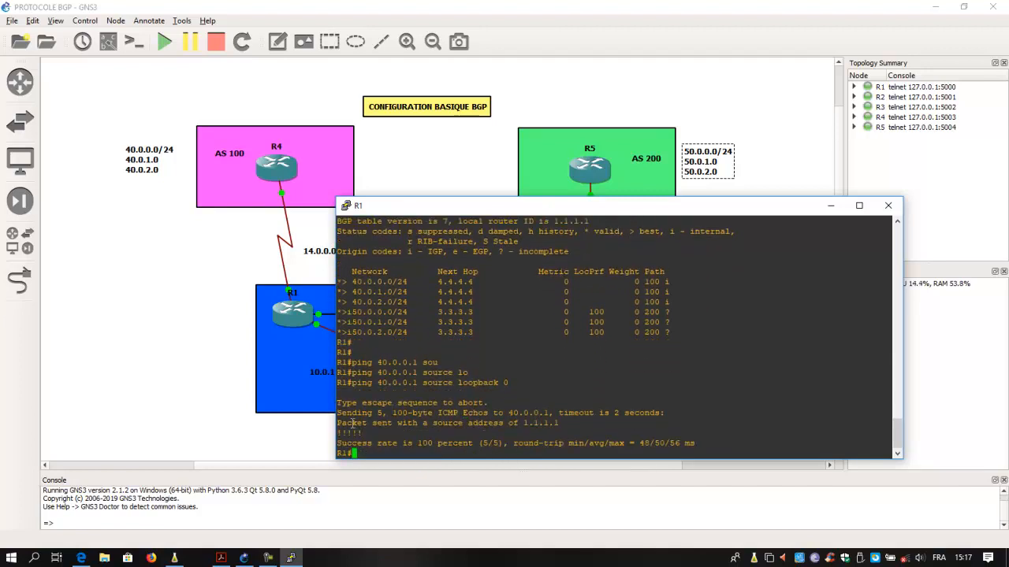
drag(338, 444, 484, 444)
click(365, 456)
- Trace the route from R1 to 40.0.0.1 with loopback 0 as the source, running the command twice
text(tr)
key(Tab)
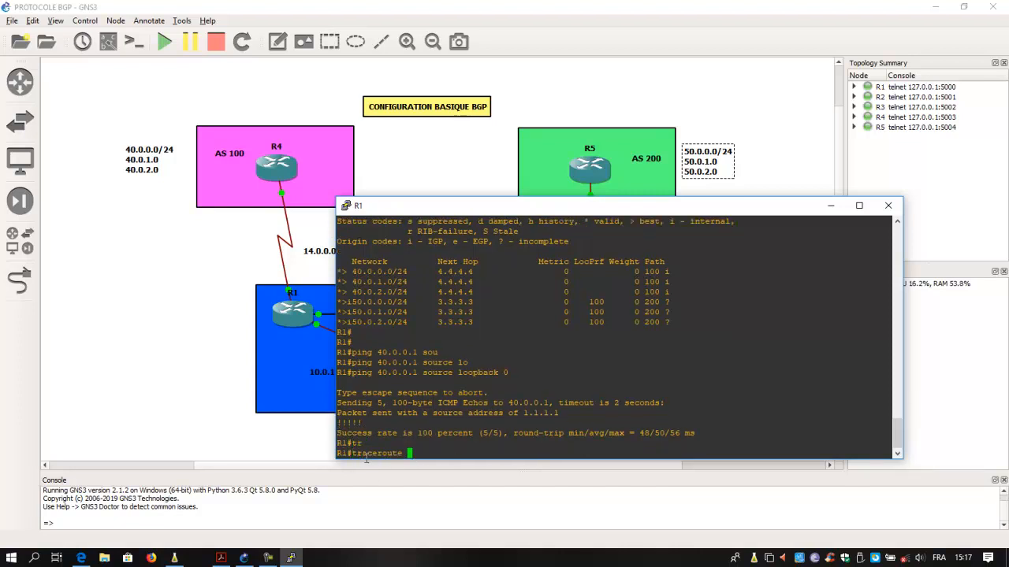
text(40.0.0.1 sou)
key(Tab)
text(lo)
key(Tab)
text(0)
key(Return)
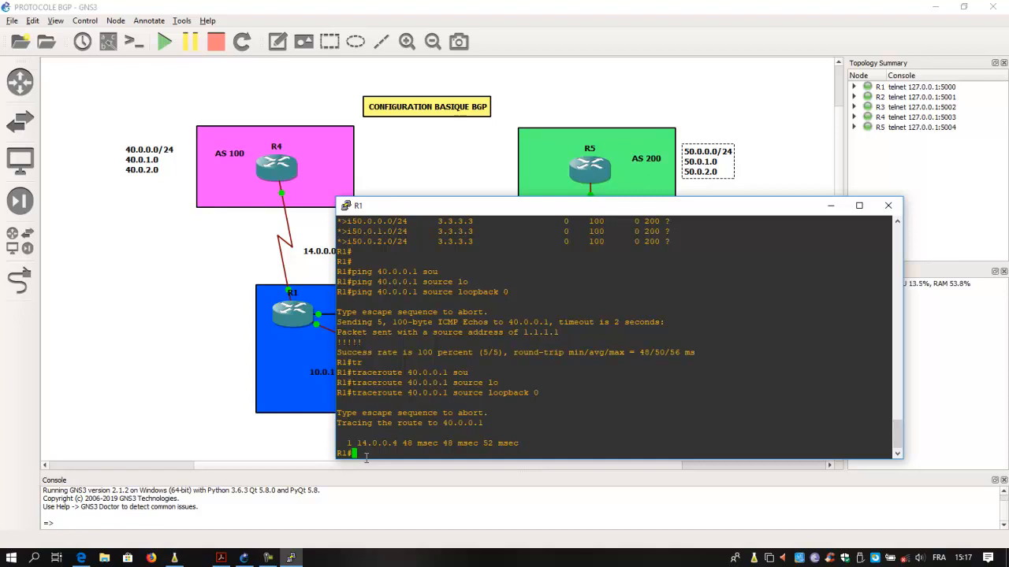
key(Up)
key(Return)
- Trace the route from R1 to 40.0.0.1 without the source option, running the command twice
key(Up)
key(BackSpace)
key(BackSpace)
key(BackSpace)
key(BackSpace)
key(BackSpace)
key(BackSpace)
key(BackSpace)
key(BackSpace)
key(BackSpace)
key(BackSpace)
key(BackSpace)
key(BackSpace)
key(BackSpace)
key(BackSpace)
key(BackSpace)
key(BackSpace)
key(BackSpace)
key(BackSpace)
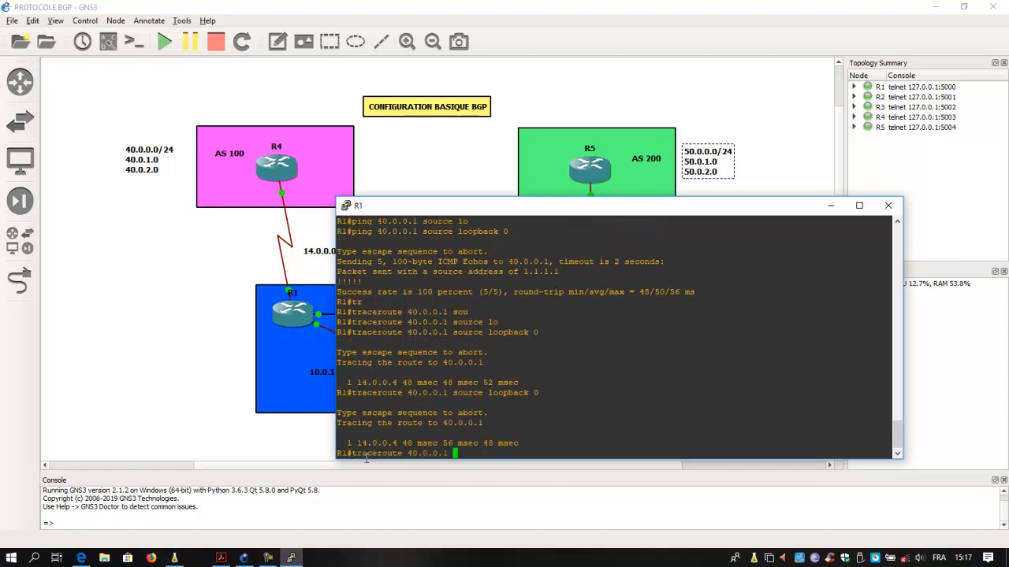
key(Return)
key(Up)
key(Return)
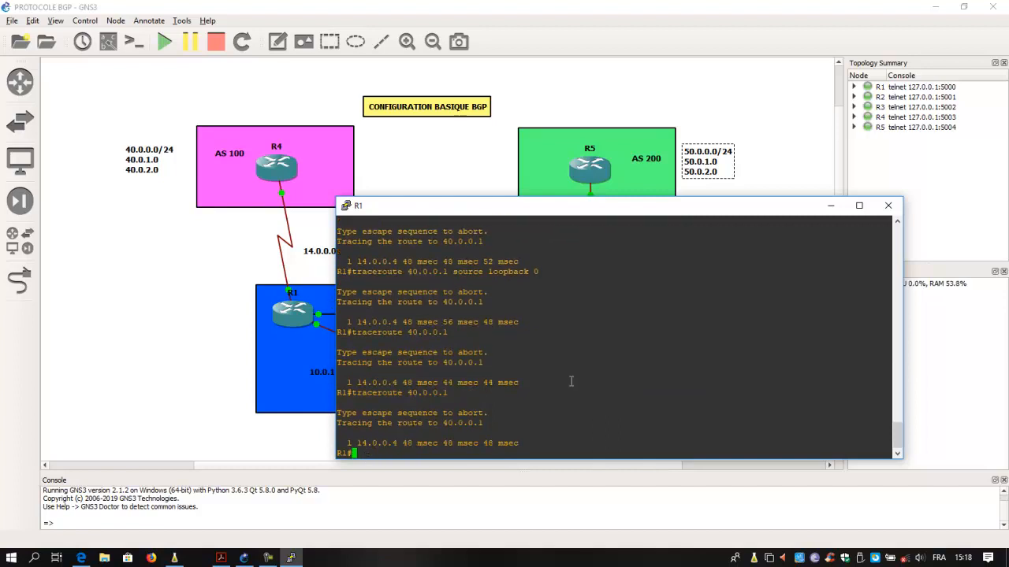
- Close R1's console to return to the full BGP topology
click(888, 205)
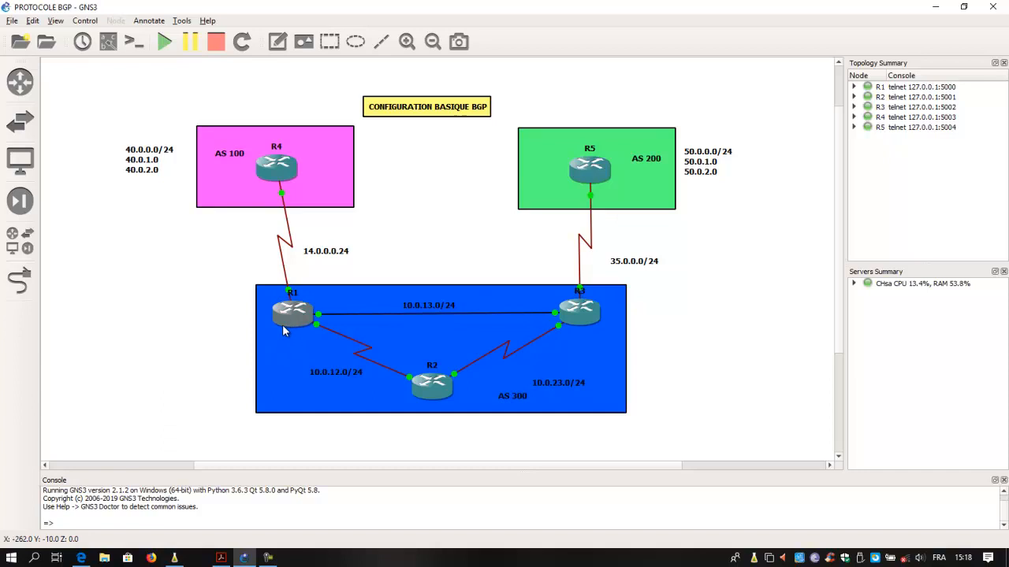
mouse_move(581, 313)
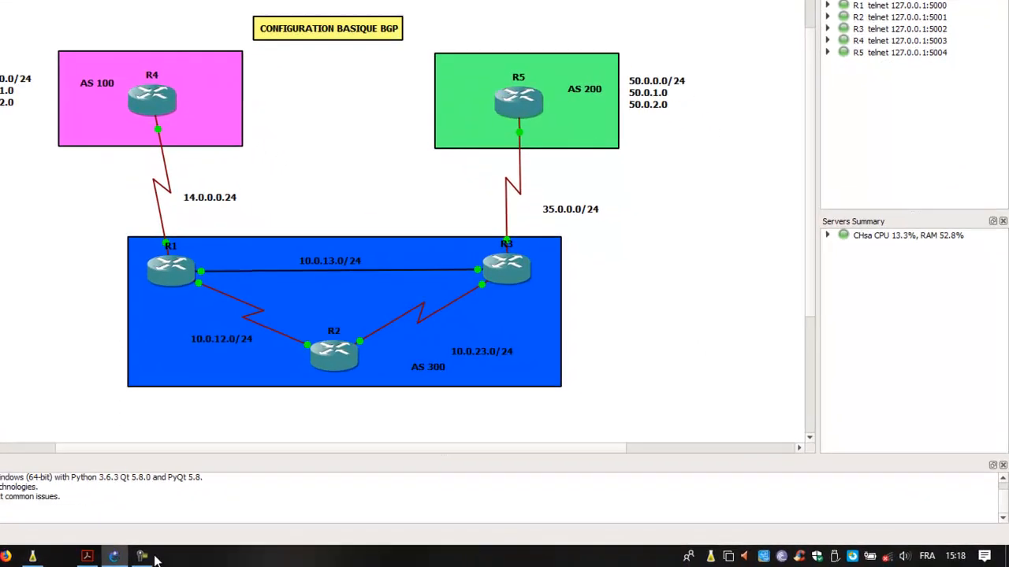
click(143, 556)
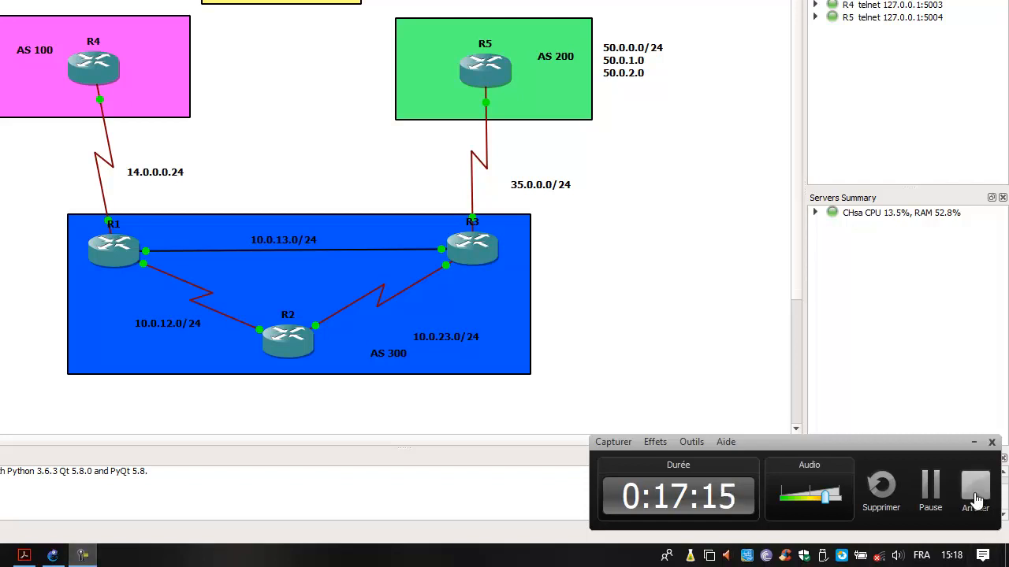
click(974, 490)
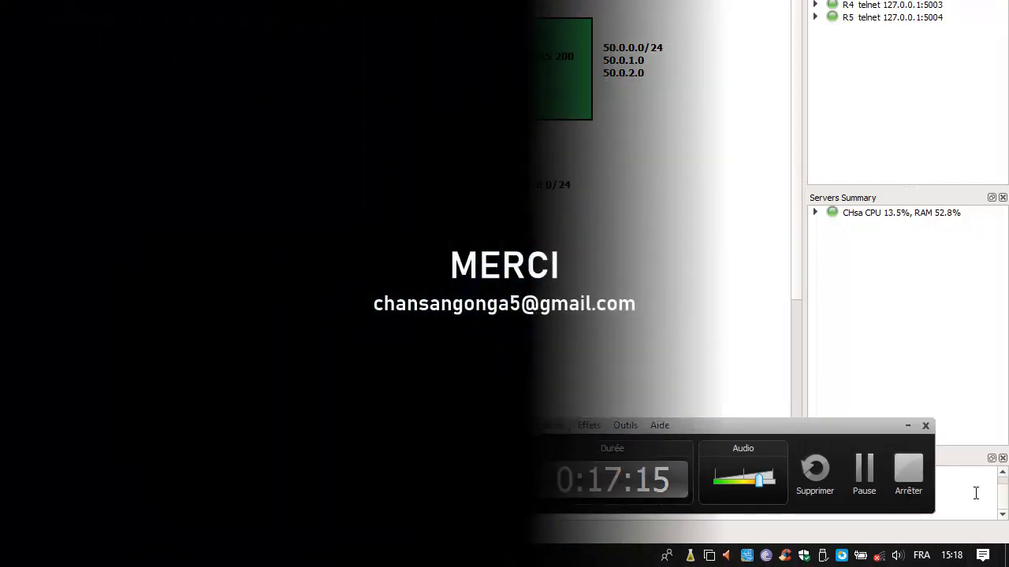